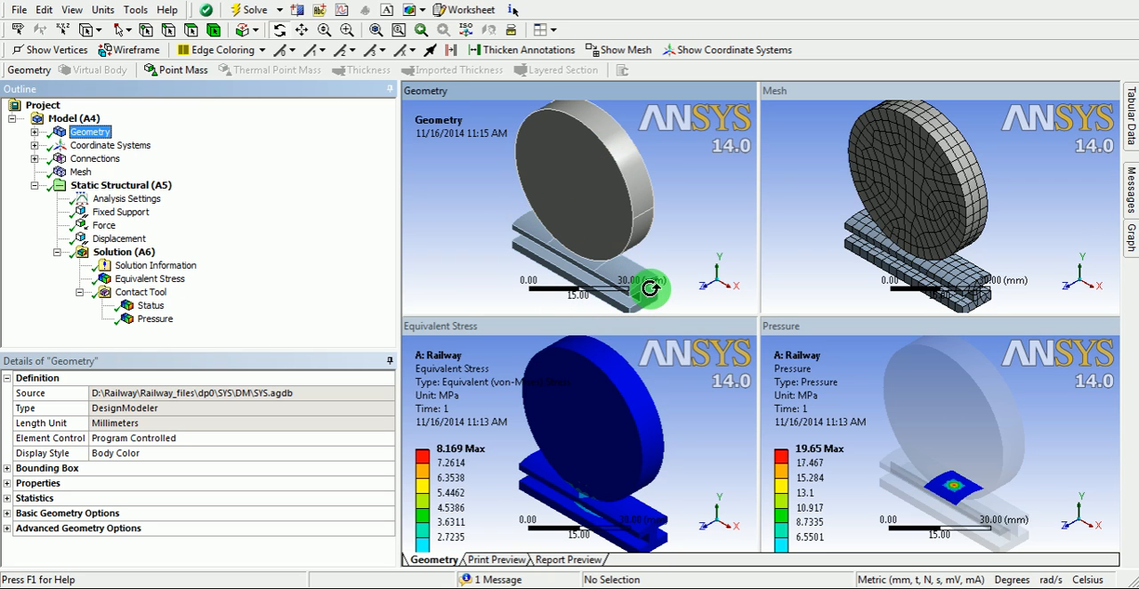
- Examine the wheel and rail geometry of the finished railway analysis from several angles and up close
ctrl+middle_drag(650, 287, 649, 216)
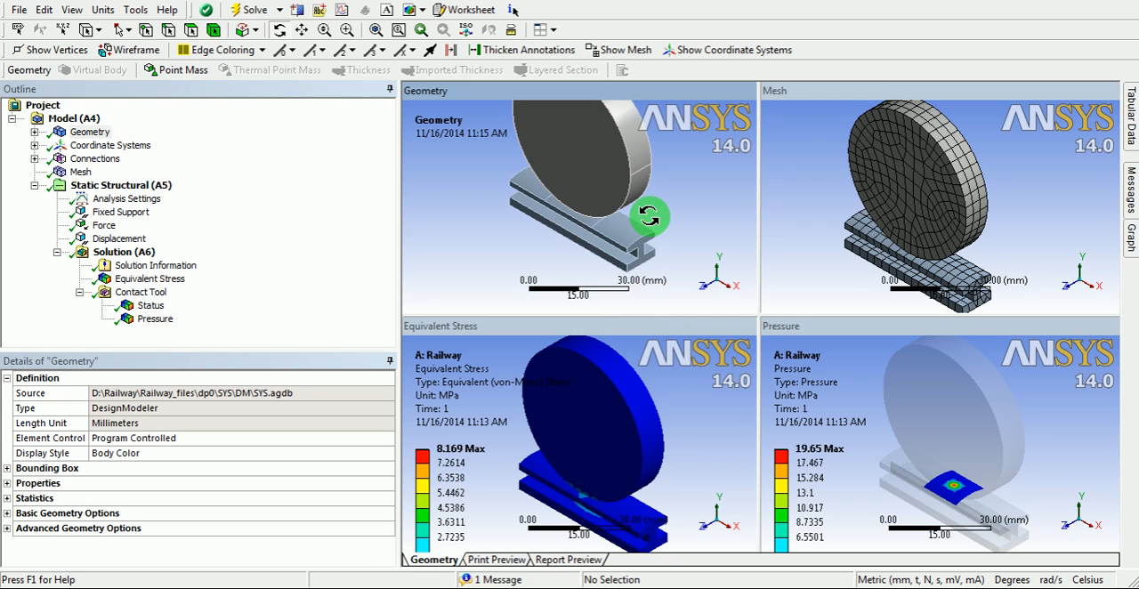
scroll(644, 254, down, 2)
scroll(635, 252, up, 5)
ctrl+middle_drag(633, 254, 614, 148)
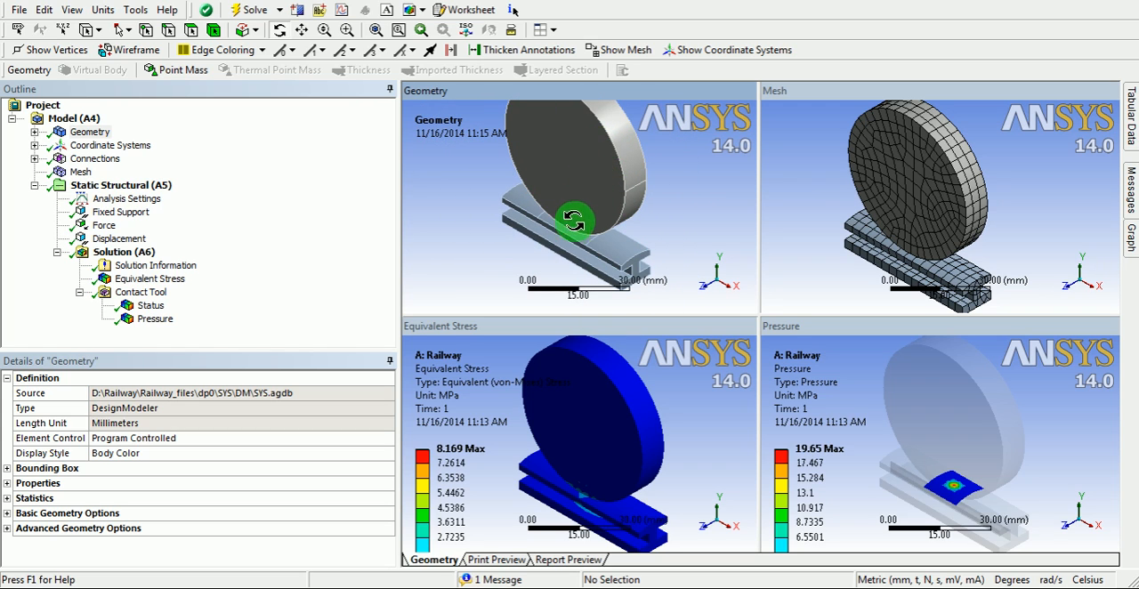
scroll(544, 247, up, 5)
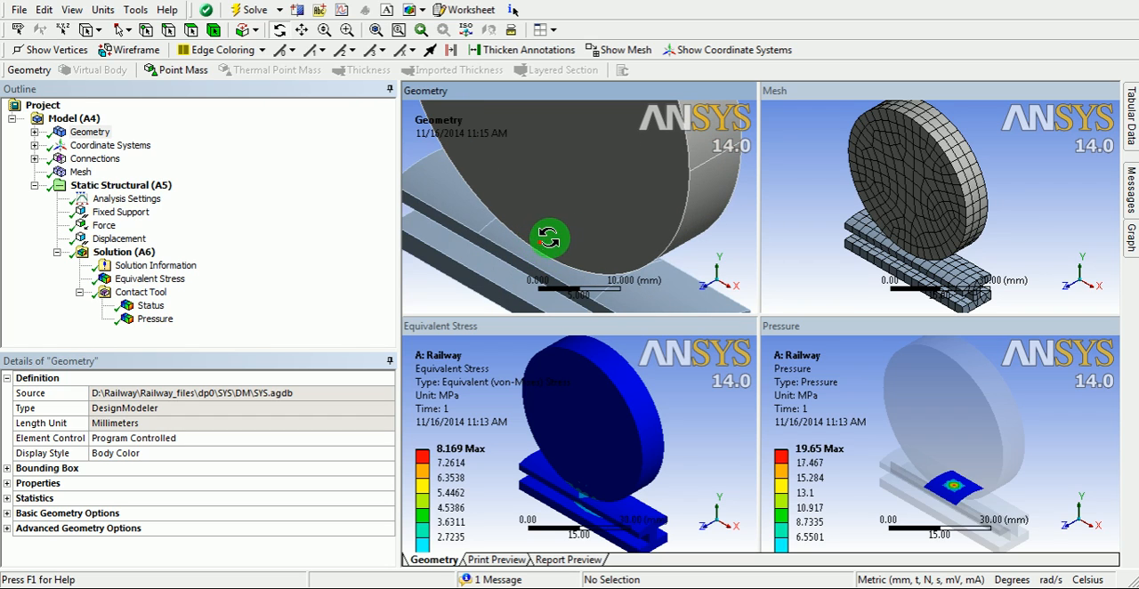
scroll(607, 215, up, 5)
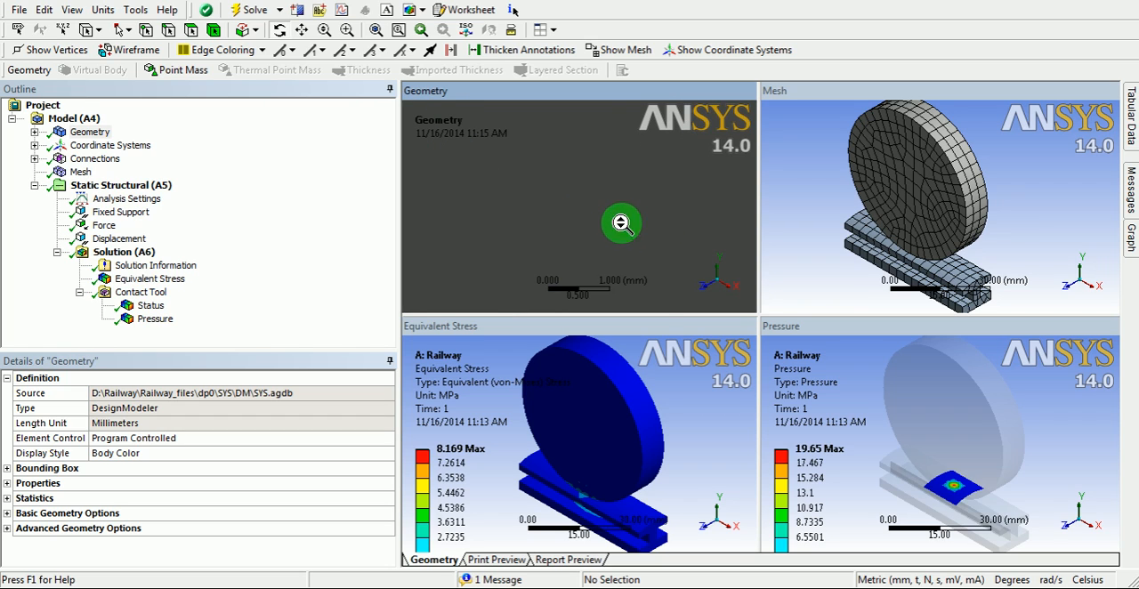
scroll(622, 224, down, 8)
drag(617, 217, 639, 200)
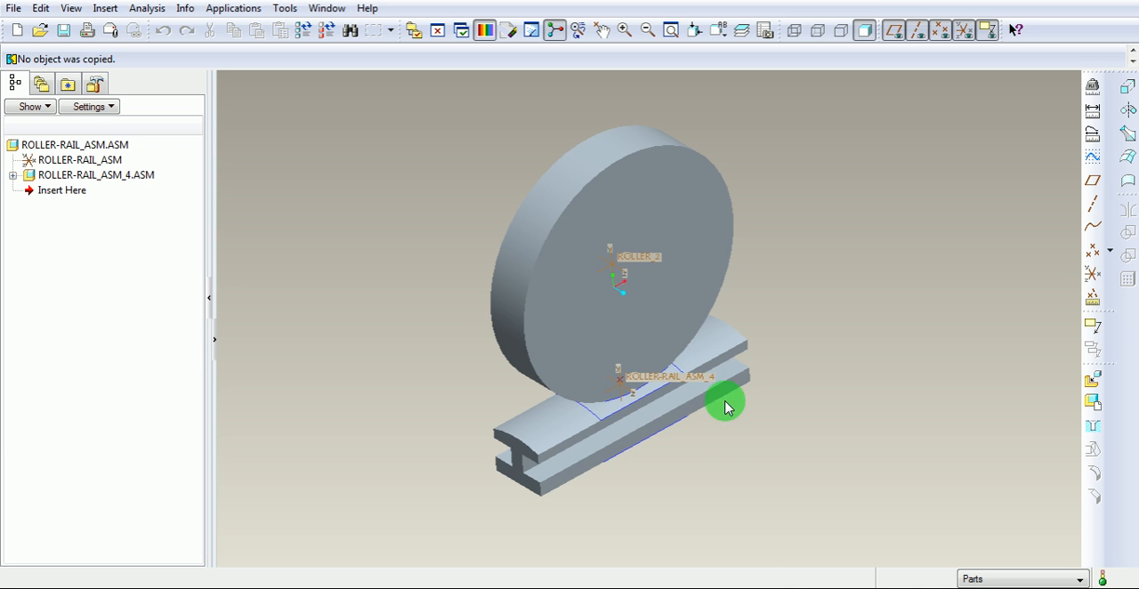
- Switch to the Pro/ENGINEER roller-rail assembly and examine the contact area and the split curves on the wheel and rail surfaces
mouse_move(786, 387)
middle_down()
mouse_move(673, 386)
mouse_move(617, 346)
mouse_move(676, 377)
mouse_move(641, 366)
mouse_move(648, 346)
mouse_move(628, 401)
mouse_move(620, 379)
mouse_move(635, 377)
mouse_move(603, 376)
mouse_move(535, 407)
middle_up()
scroll(620, 403, up, 3)
scroll(605, 391, up, 2)
middle_drag(771, 374, 822, 345)
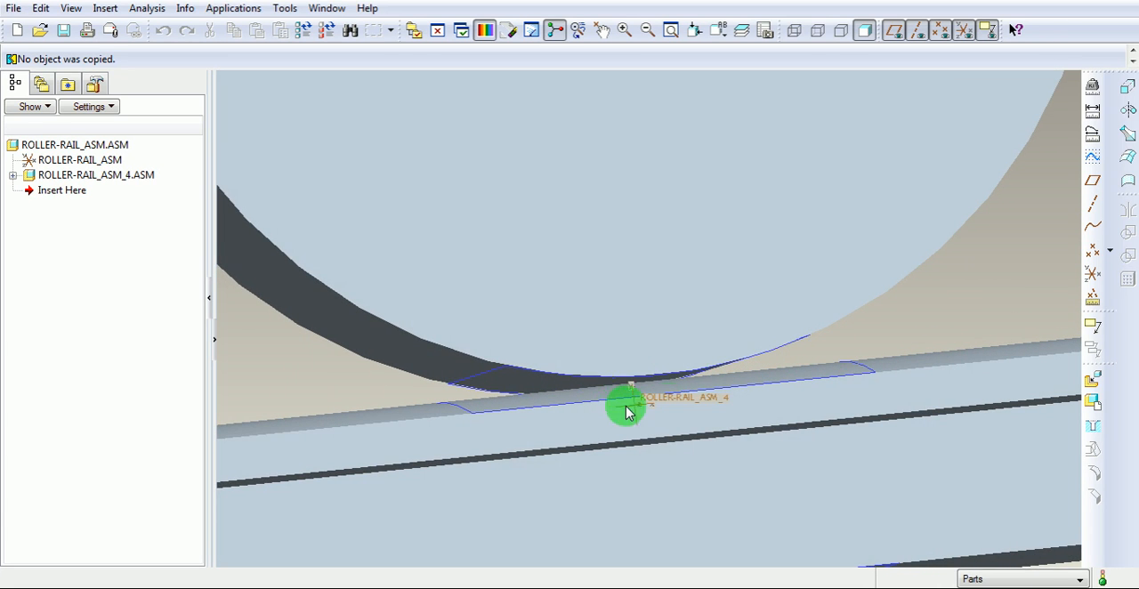
middle_drag(611, 398, 642, 407)
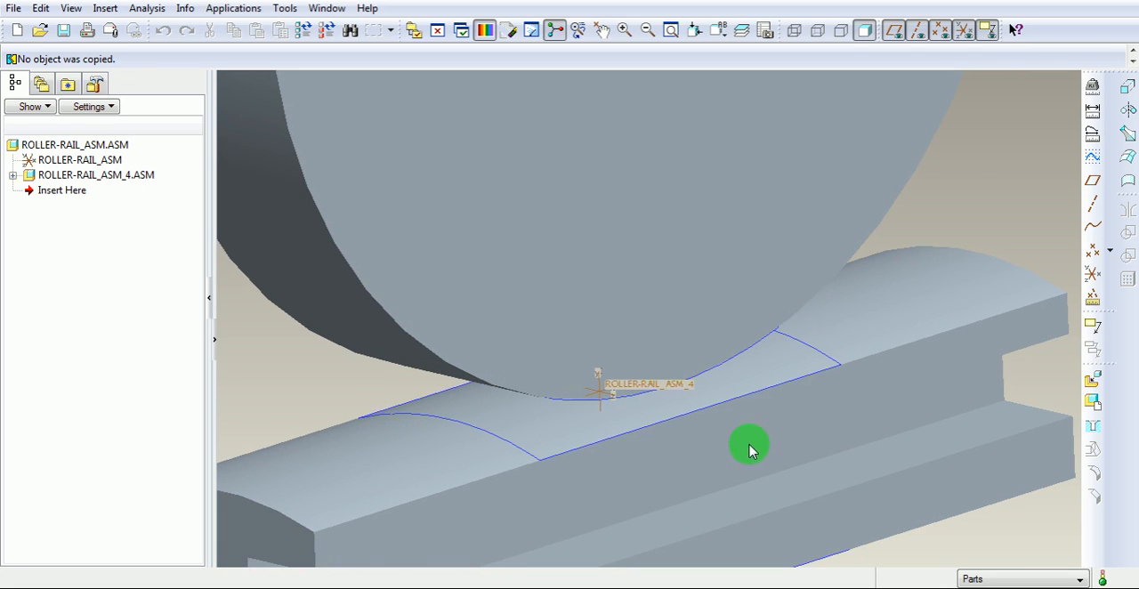
middle_drag(750, 450, 694, 449)
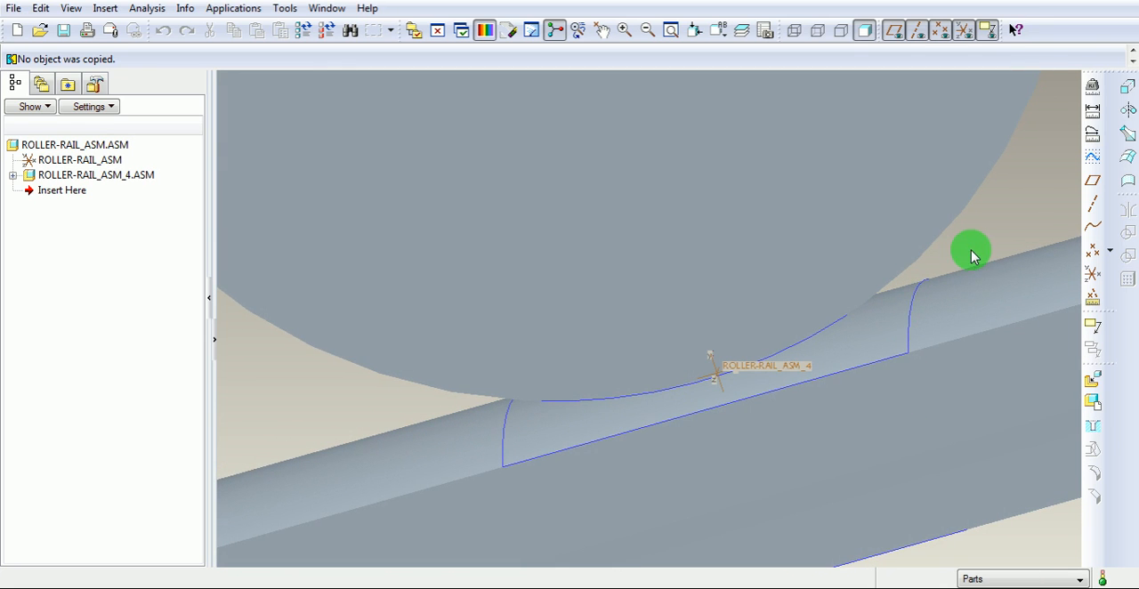
middle_drag(622, 375, 679, 354)
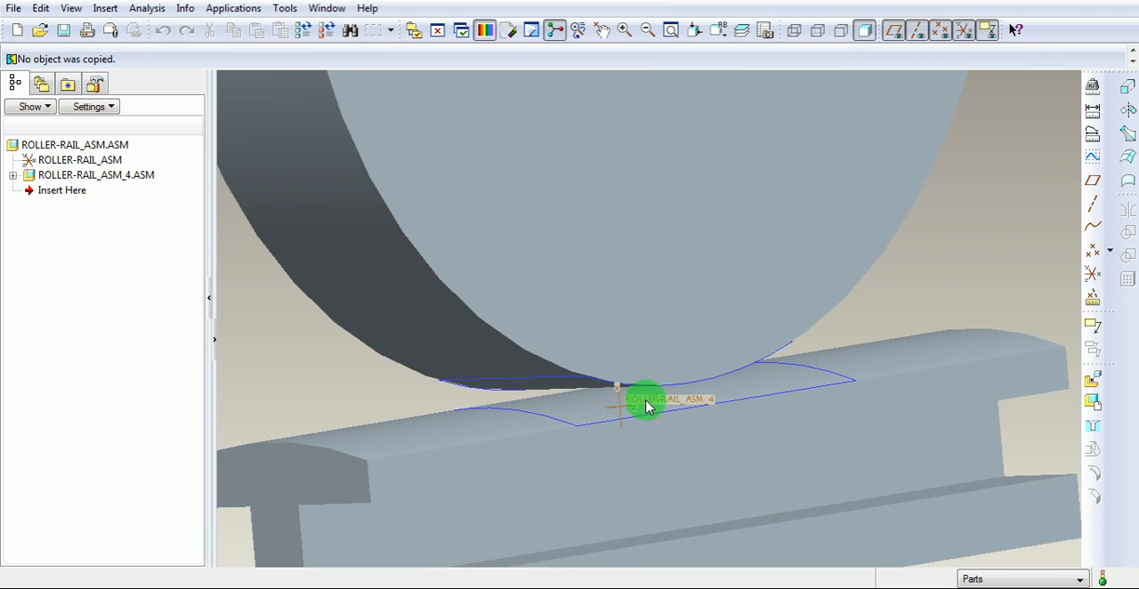
middle_drag(652, 401, 631, 386)
click(504, 374)
middle_drag(529, 368, 459, 387)
click(335, 360)
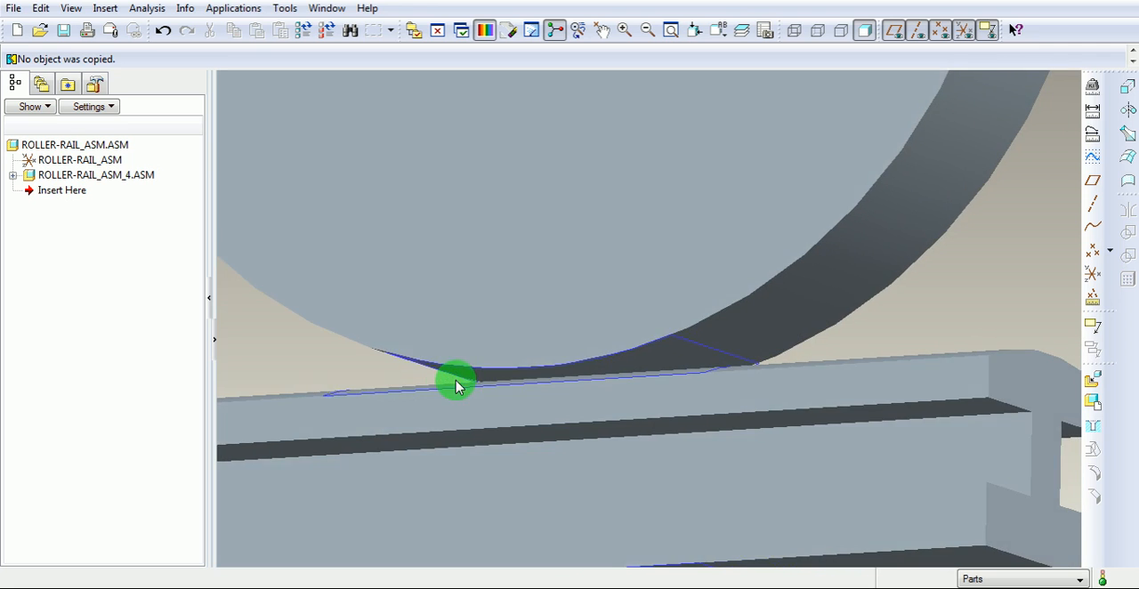
scroll(684, 352, down, 4)
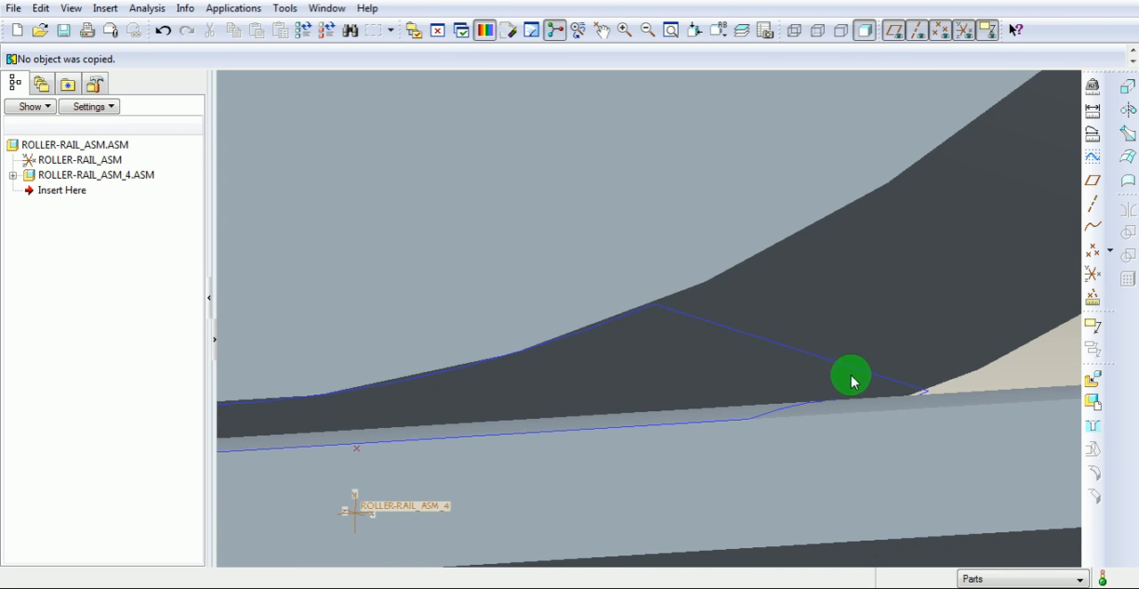
middle_drag(676, 302, 706, 401)
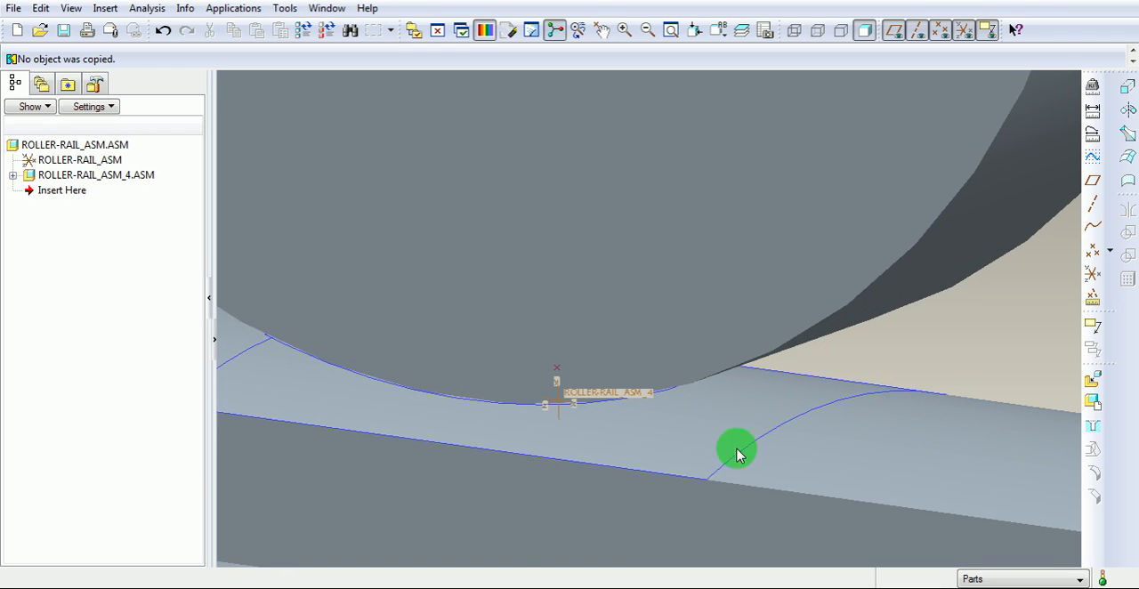
scroll(737, 450, up, 3)
middle_drag(652, 446, 611, 478)
scroll(546, 430, up, 2)
scroll(546, 430, up, 3)
scroll(611, 465, down, 2)
scroll(638, 419, up, 3)
scroll(661, 422, down, 3)
scroll(670, 447, down, 1)
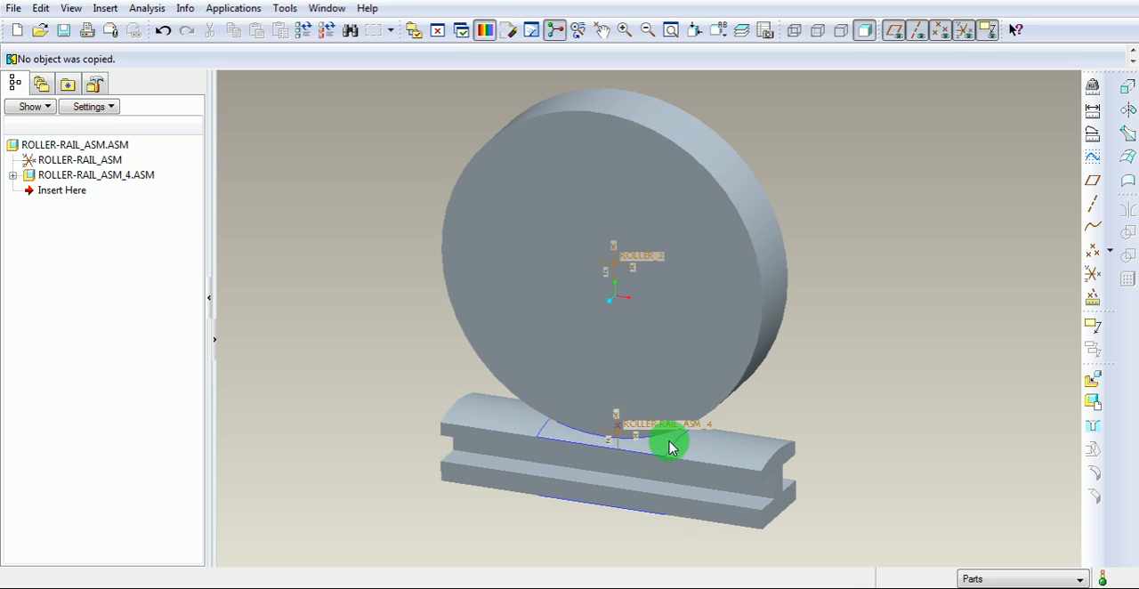
shift+middle_drag(686, 430, 666, 435)
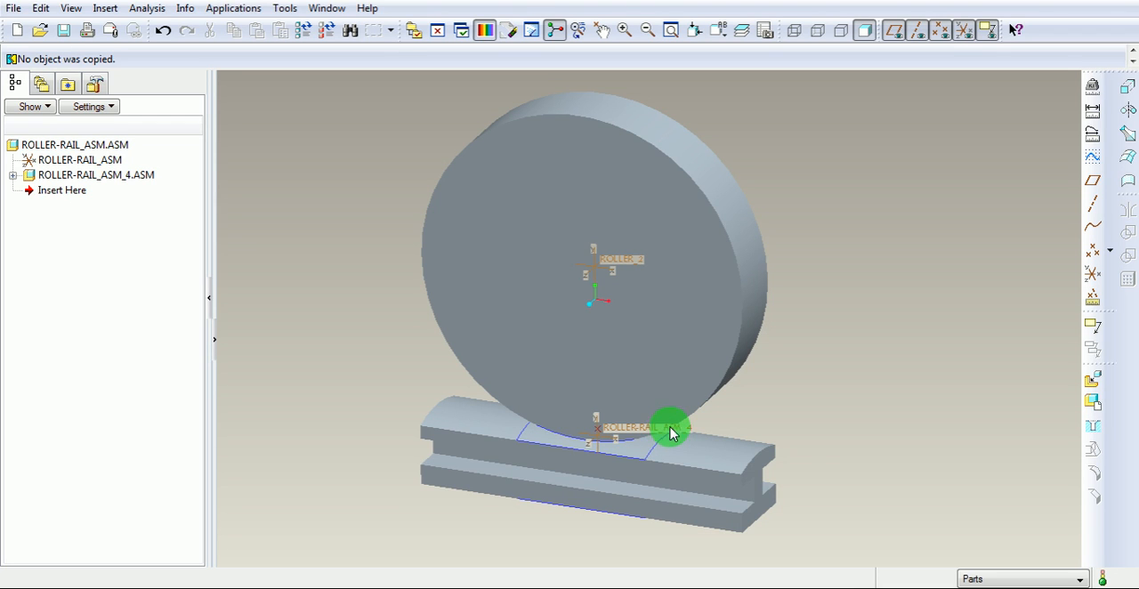
- Start saving a copy of the roller-rail assembly with STEP (*.stp) as the file type
click(330, 158)
click(444, 5)
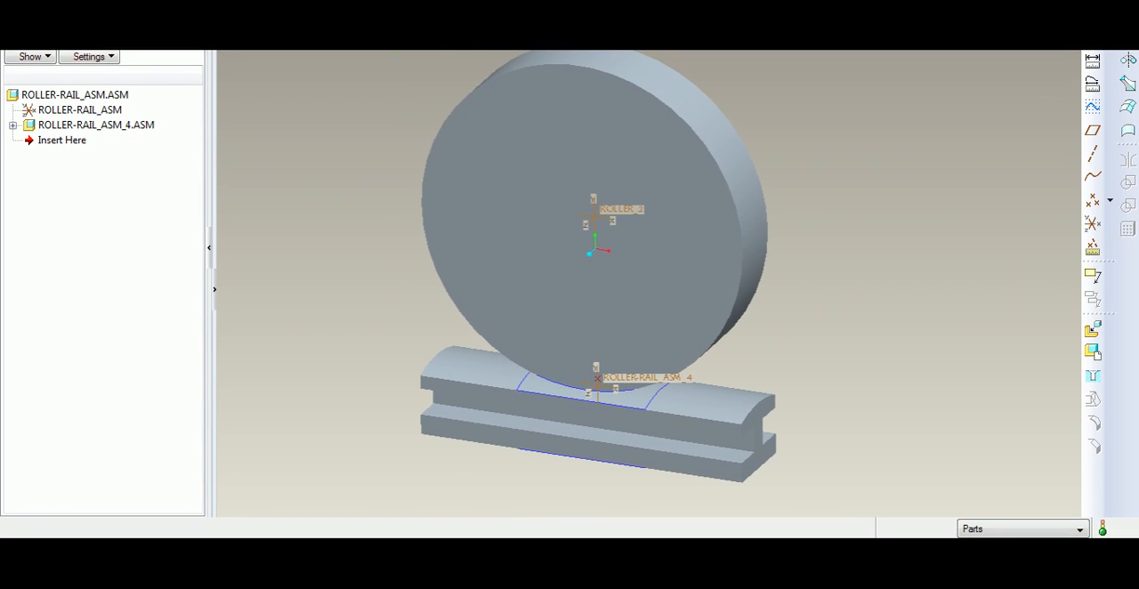
key(alt+f)
click(45, 84)
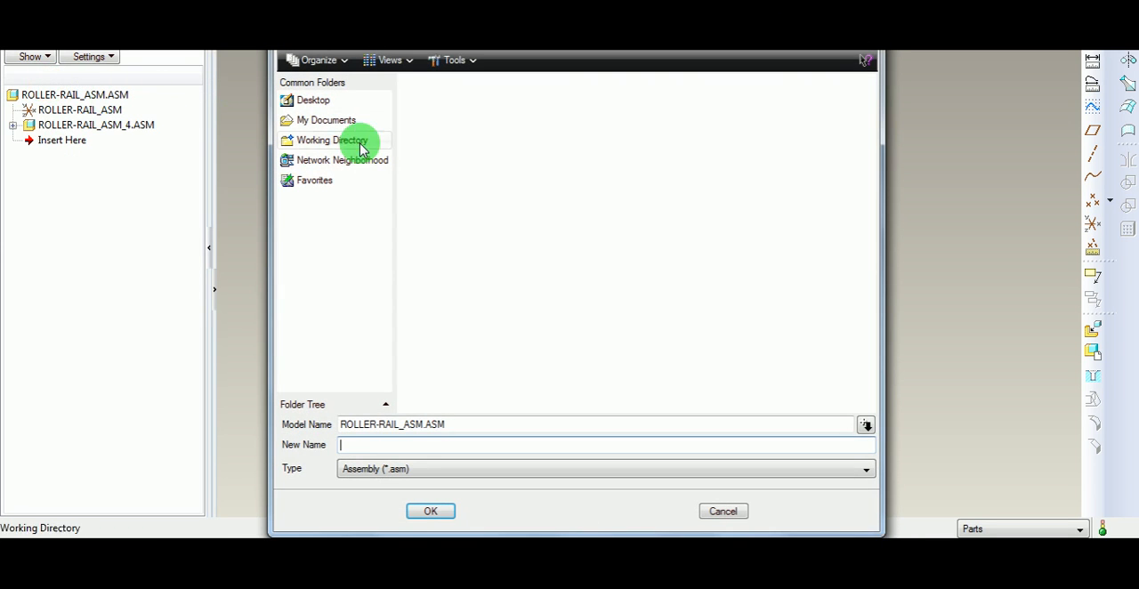
click(521, 470)
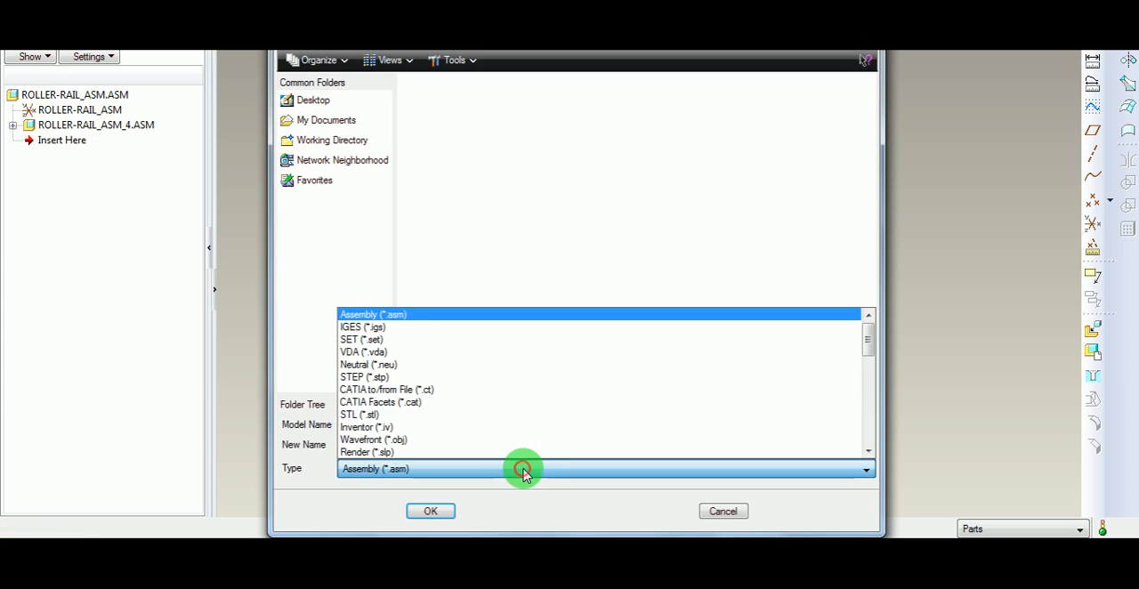
click(364, 384)
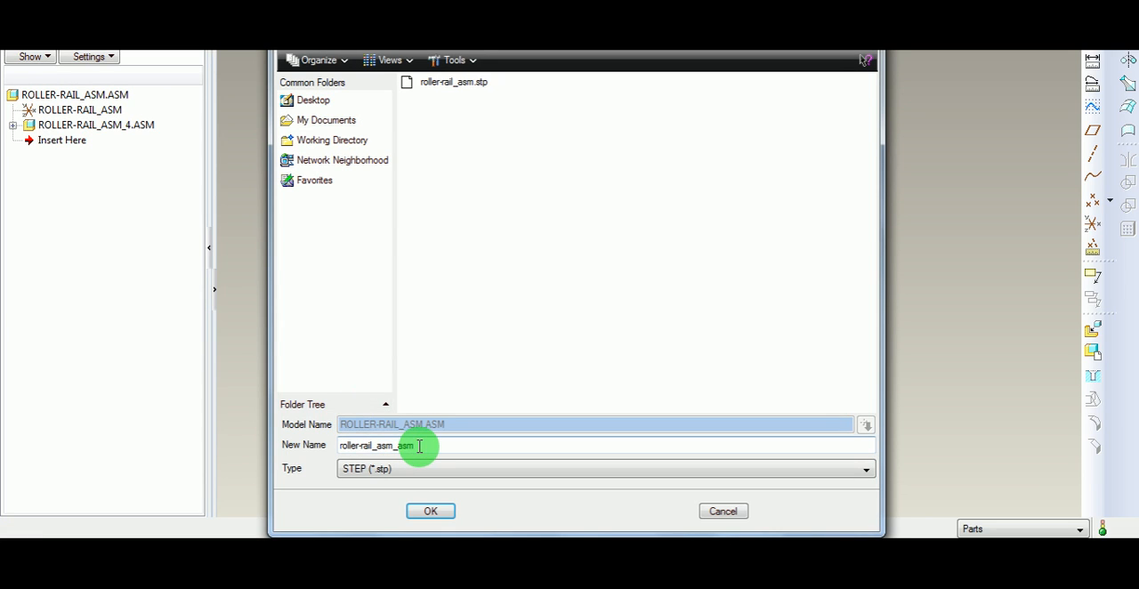
- Name the STEP copy Railway-wheel and export it with solids, shells, and datum curves and points included
drag(425, 446, 329, 436)
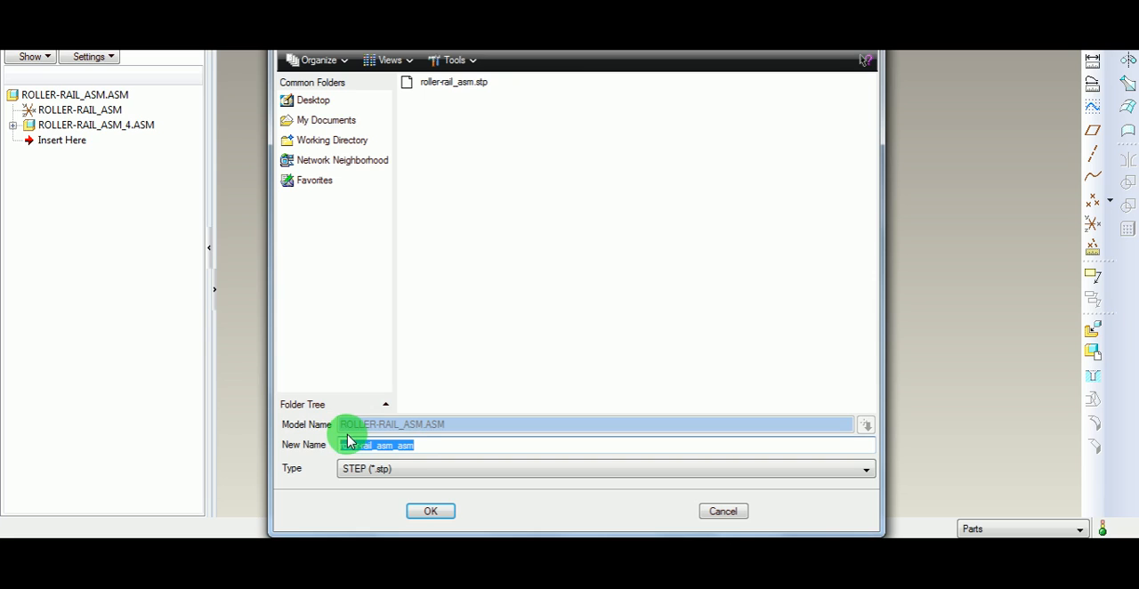
text(T)
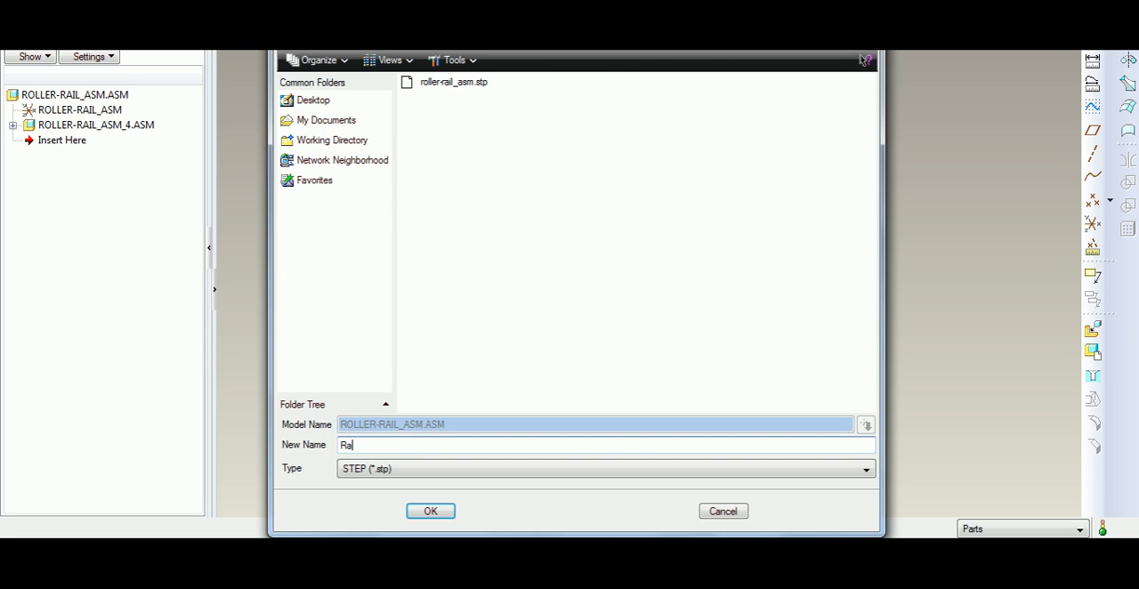
text(ailway-wheel)
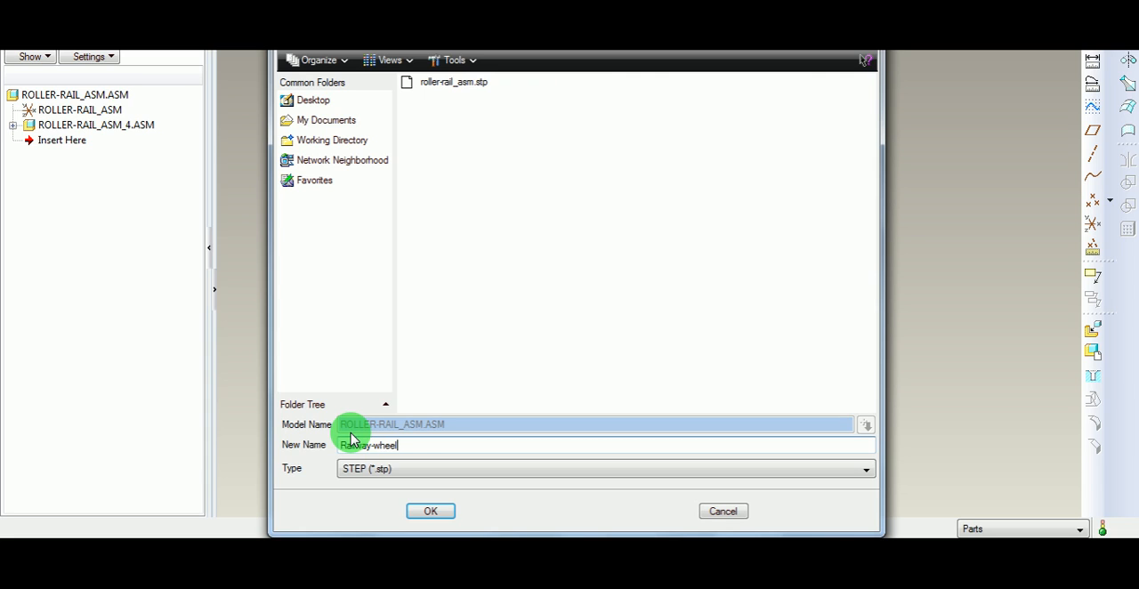
click(430, 513)
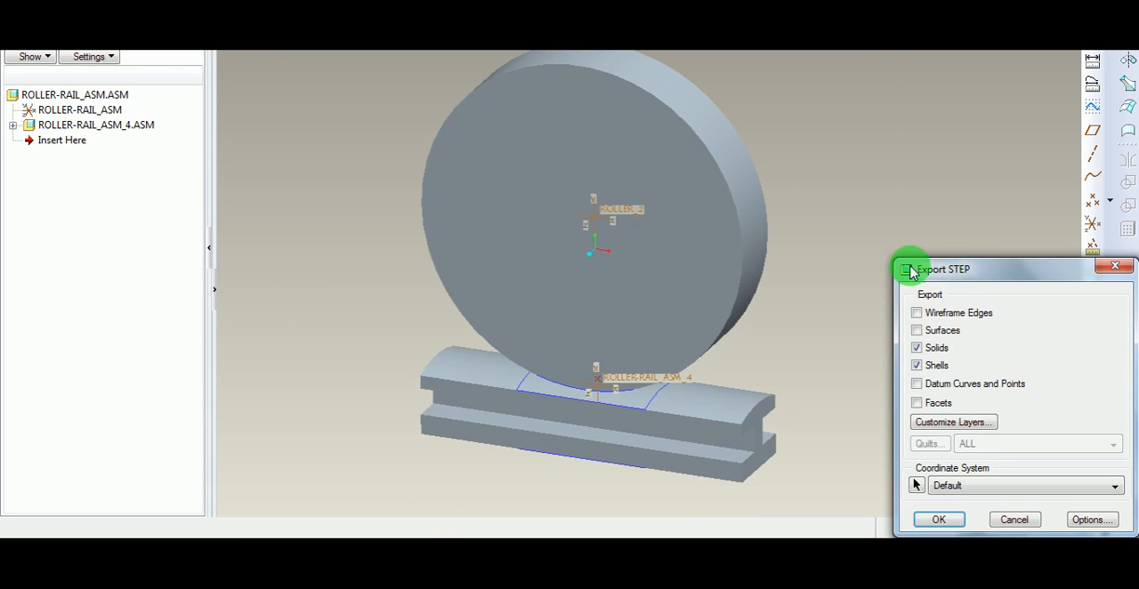
drag(961, 278, 872, 180)
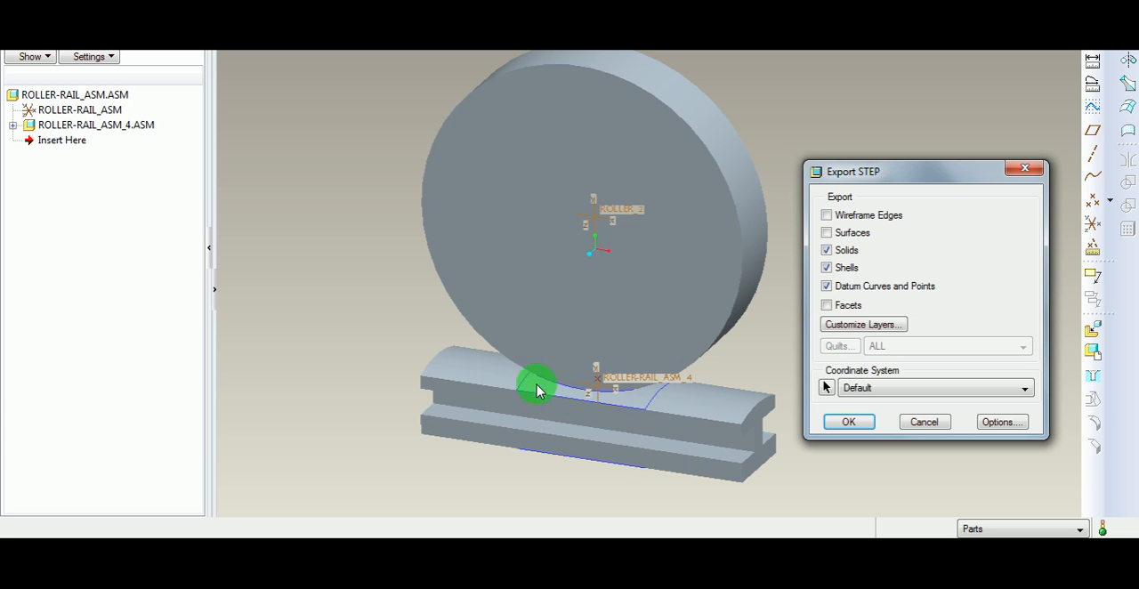
click(851, 423)
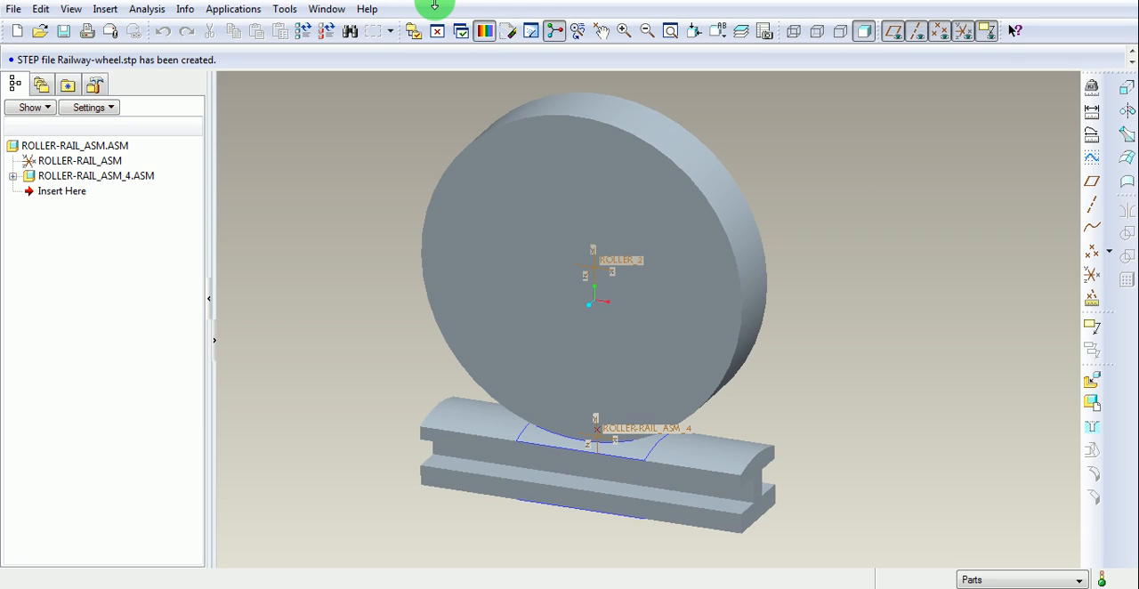
drag(19, 59, 221, 59)
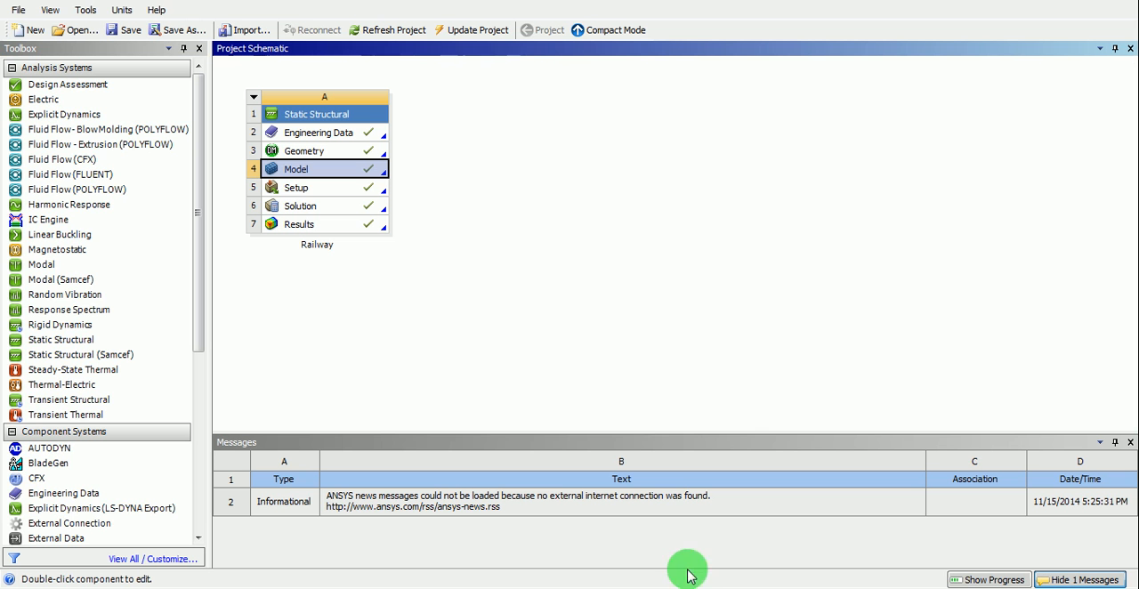
- In ANSYS Workbench, add a second Static Structural system beside the Railway system and rename it Railway-wheel
click(610, 223)
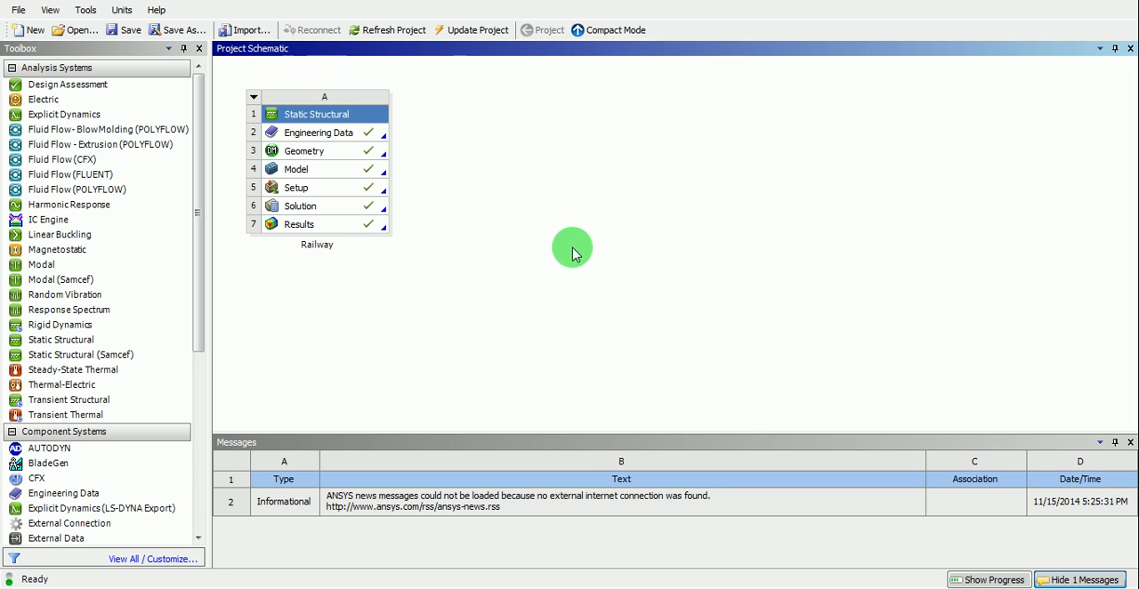
drag(92, 344, 505, 171)
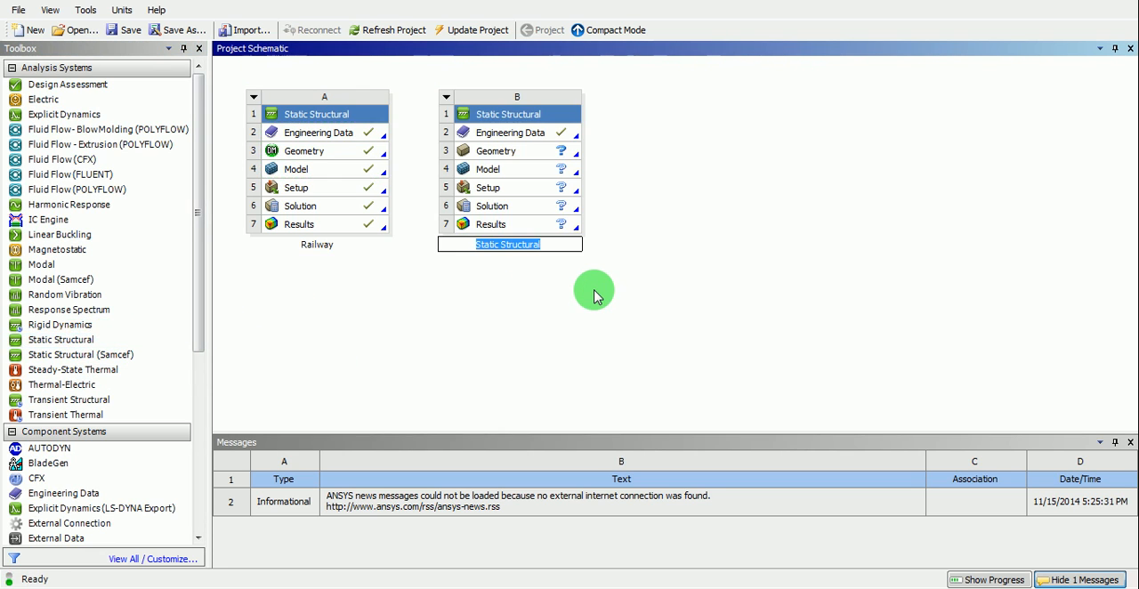
click(539, 114)
right_click(540, 115)
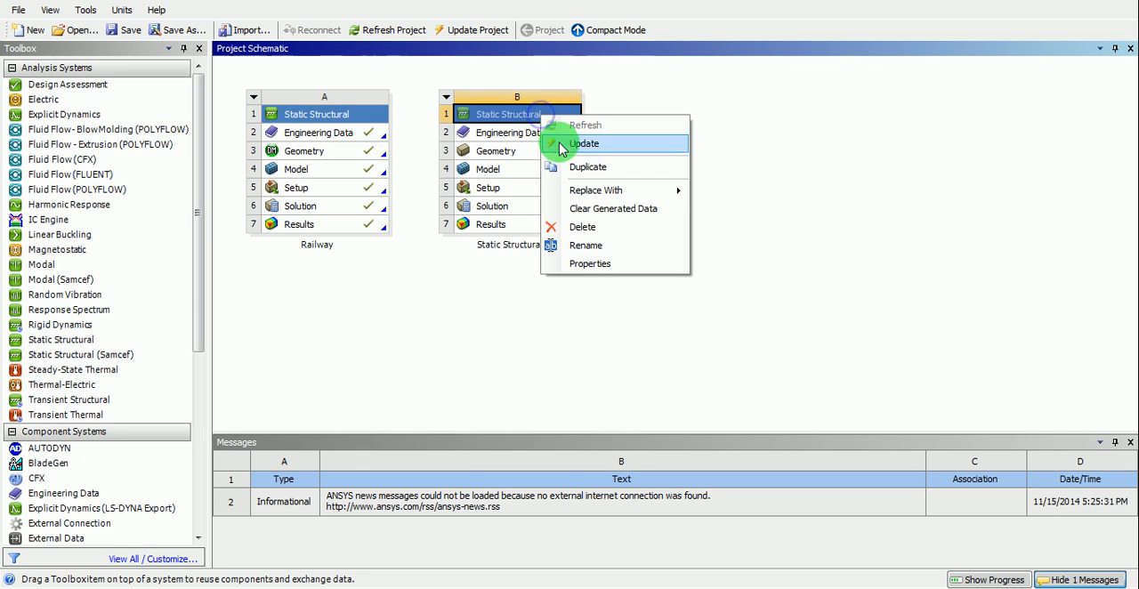
click(583, 245)
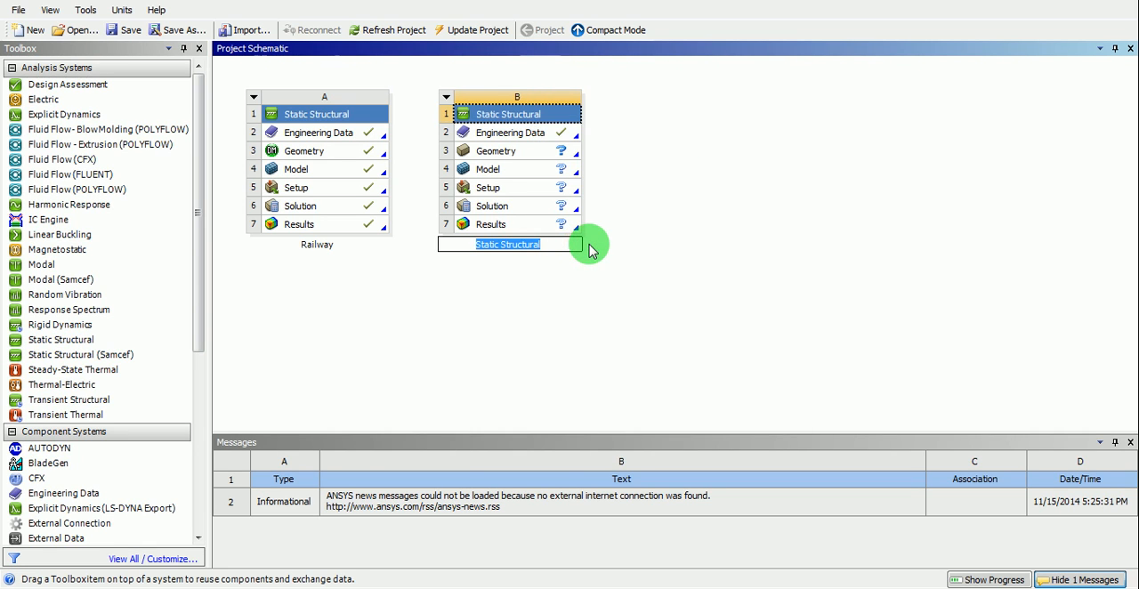
text(Rail)
text(way-qheel)
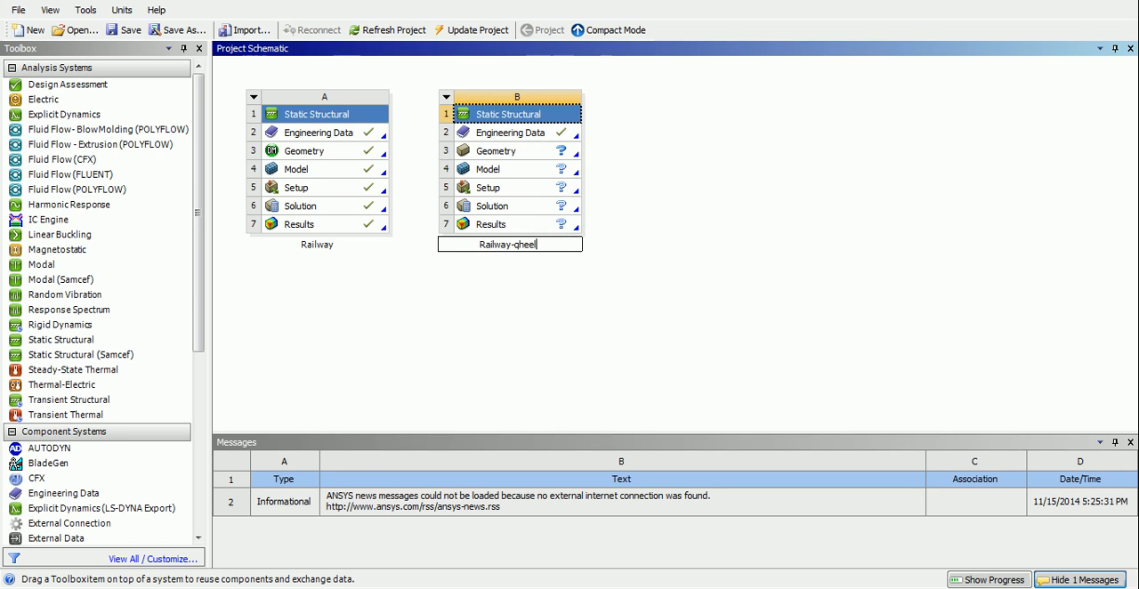
click(589, 246)
key(BackSpace)
text(wheel)
click(589, 247)
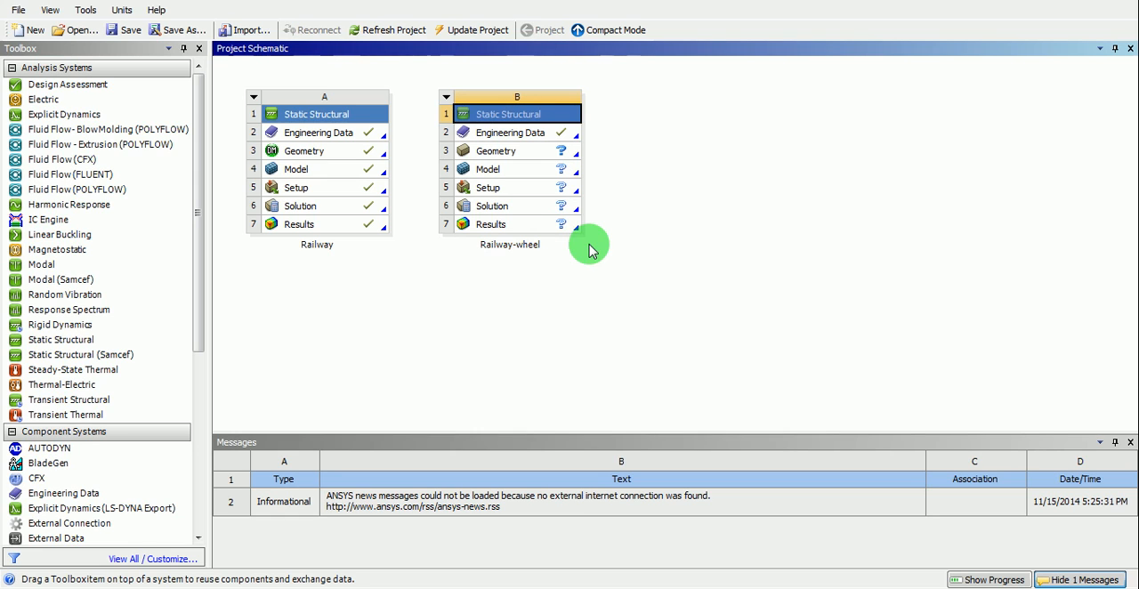
click(679, 236)
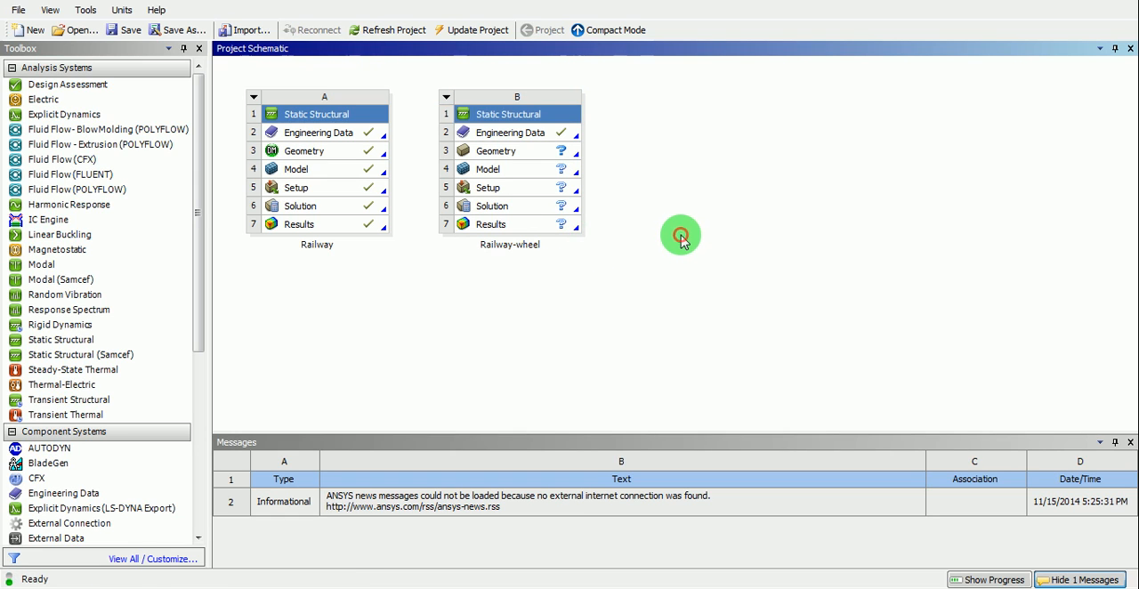
- Check which unit system is active for the project, leaving the selection as it is
click(536, 141)
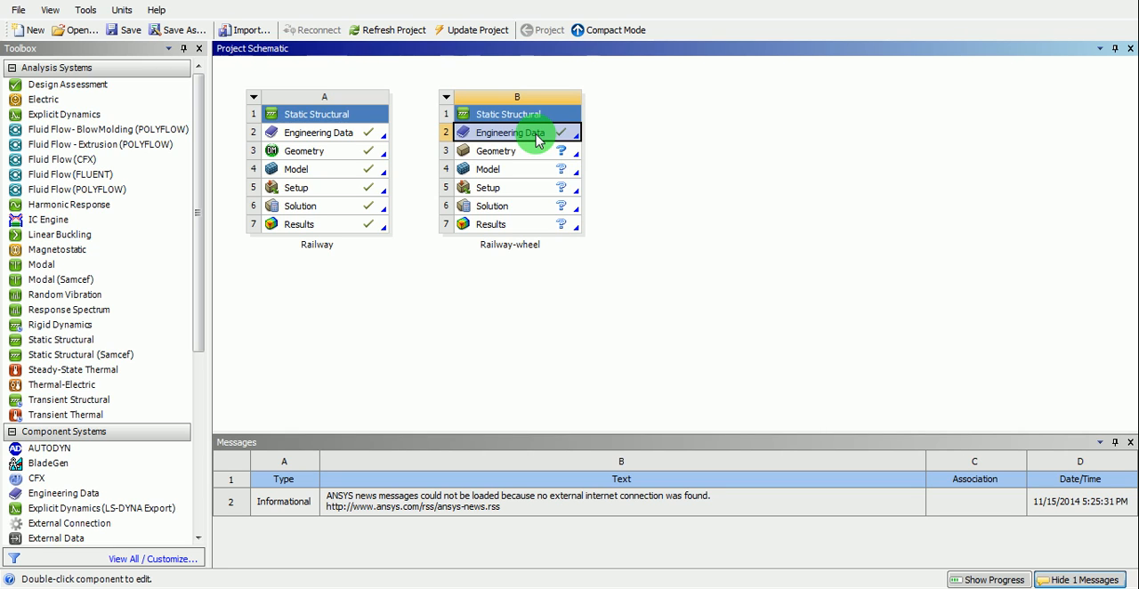
click(653, 127)
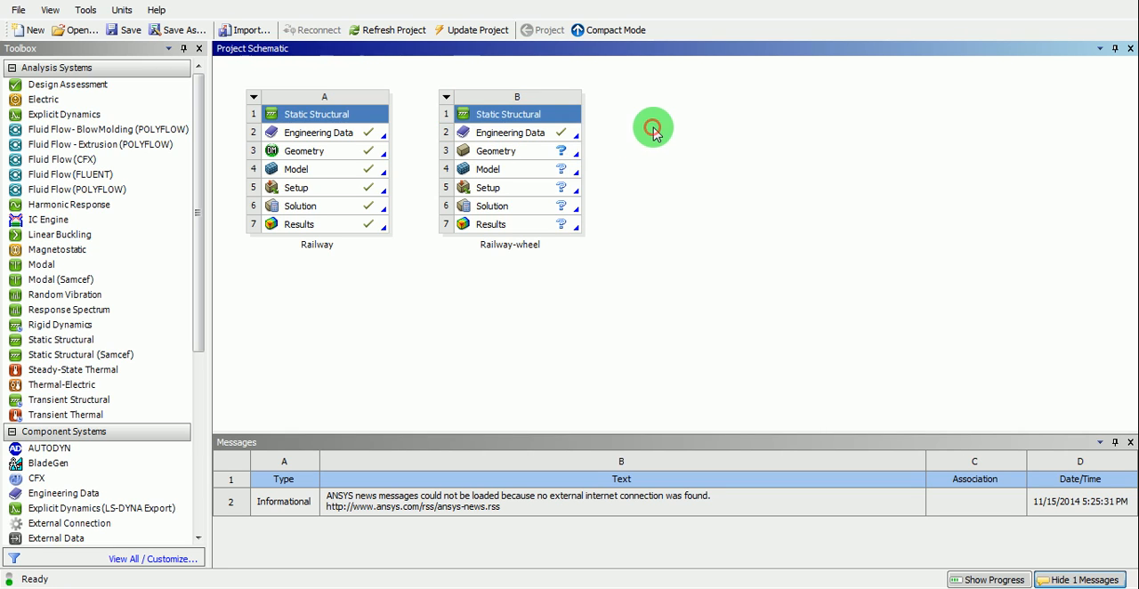
click(123, 11)
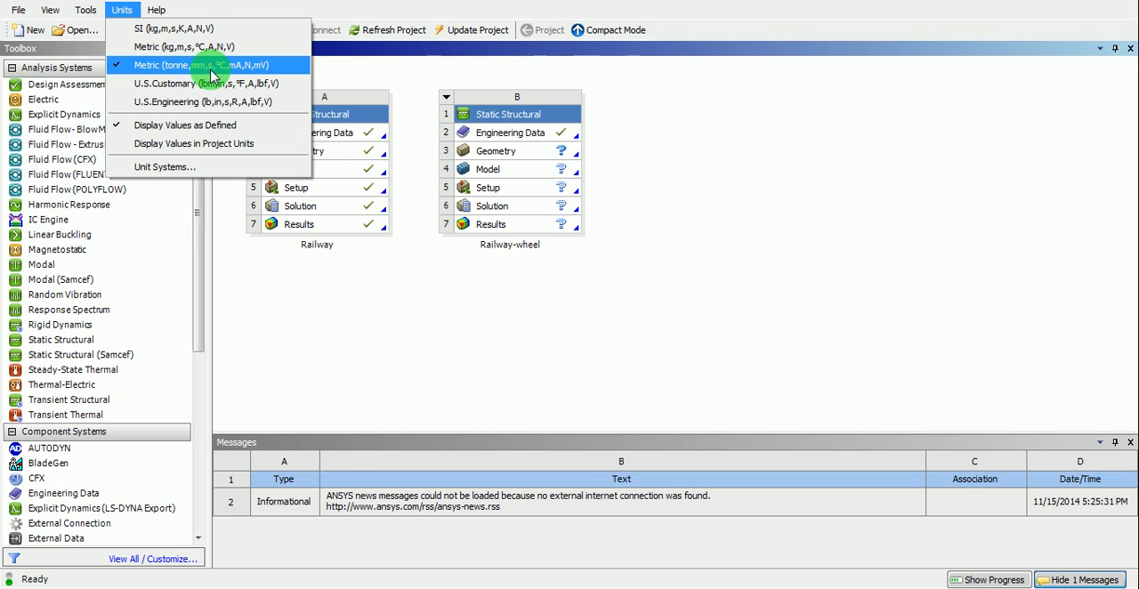
click(699, 116)
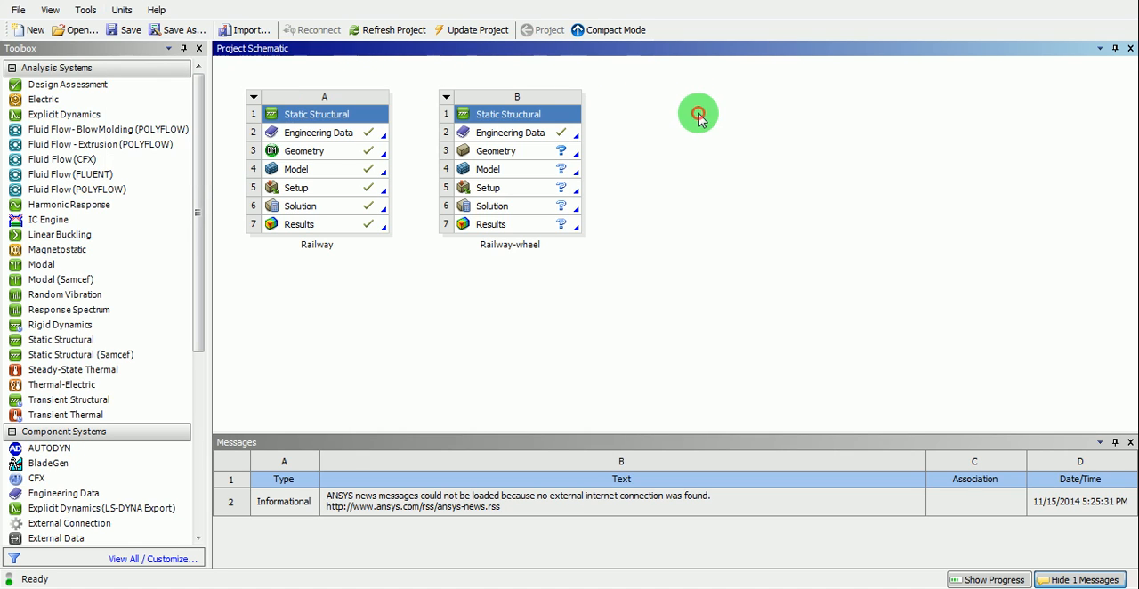
- In the Railway-wheel system's Engineering Data, set Structural Steel's density unit to tonne mm^-3 and its Young's Modulus unit to MPa
double_click(511, 141)
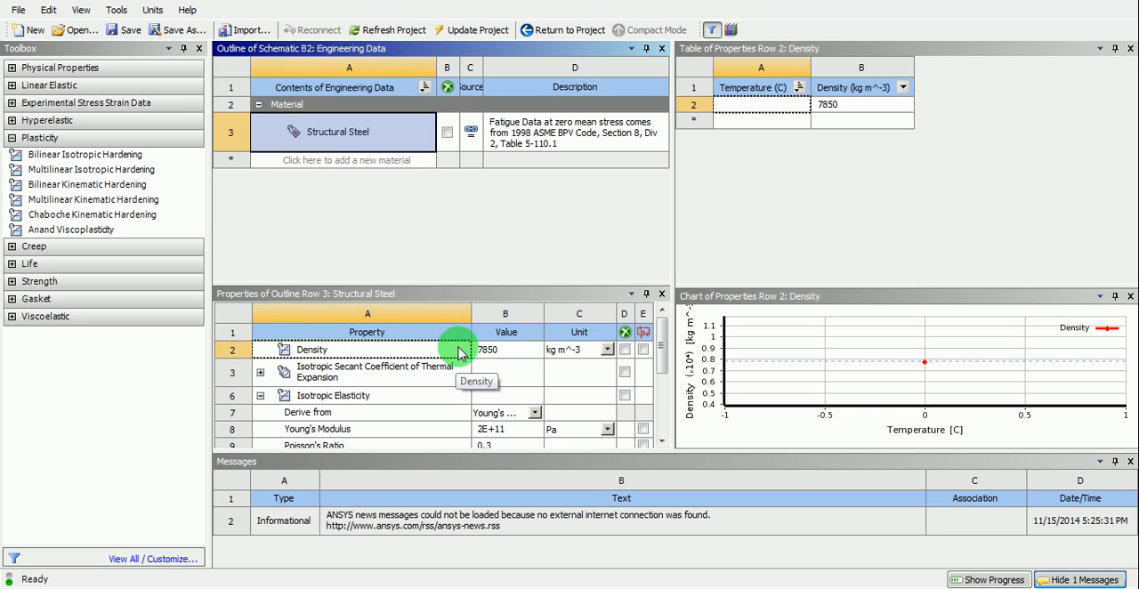
click(607, 350)
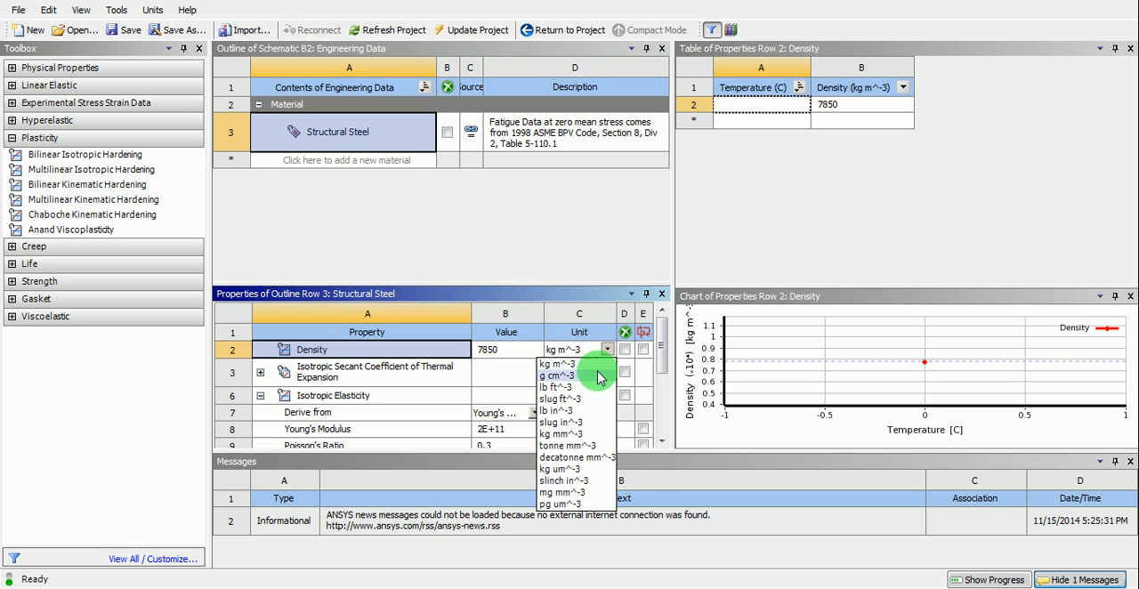
click(578, 446)
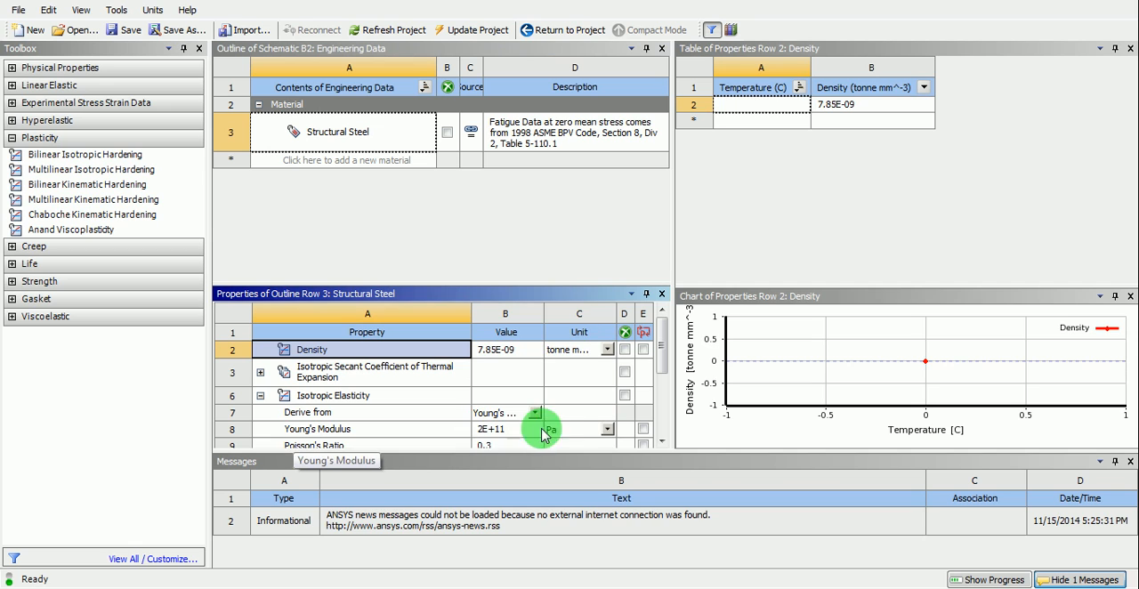
click(606, 429)
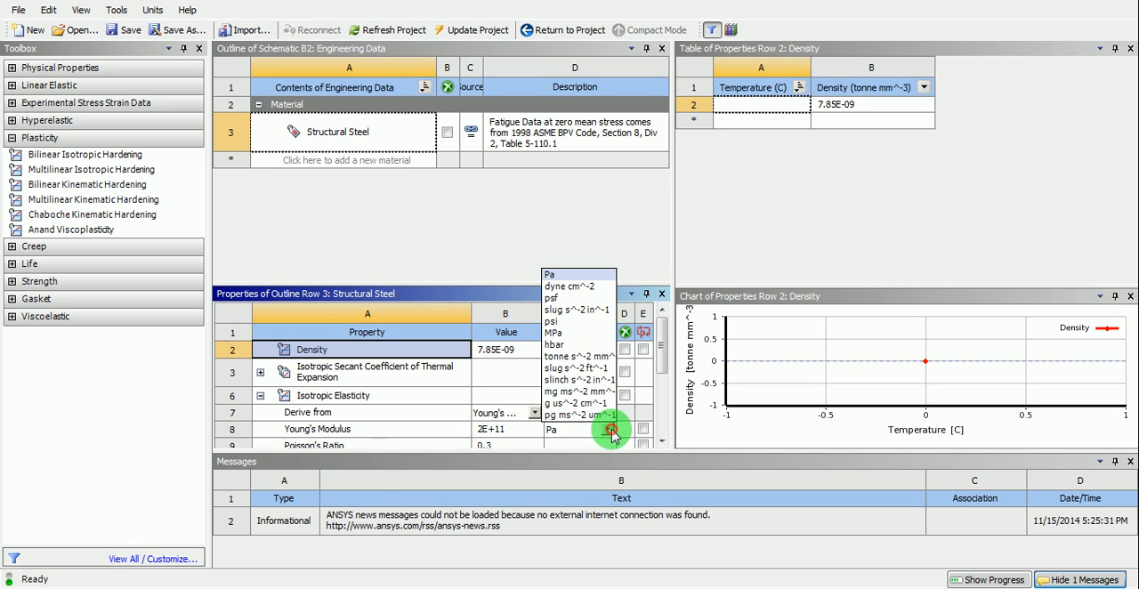
click(574, 333)
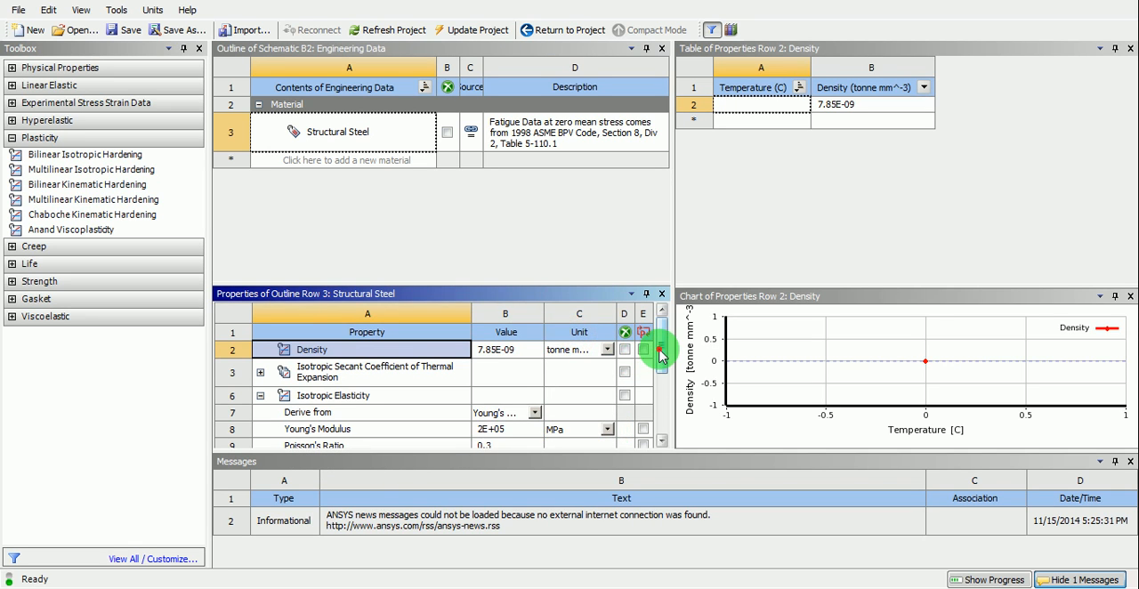
scroll(659, 354, down, 1)
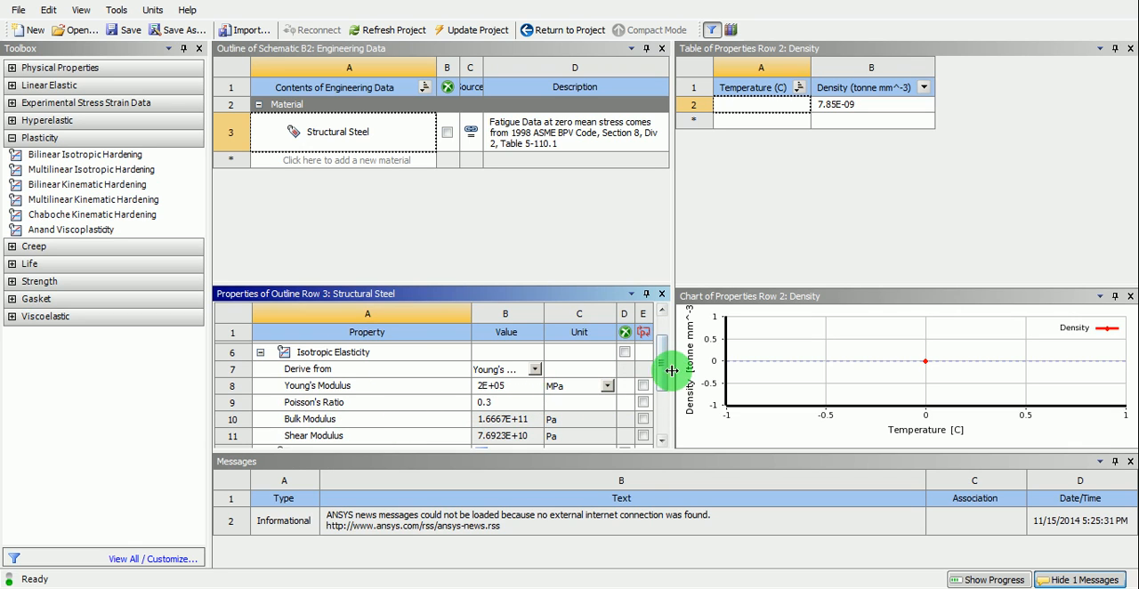
drag(662, 367, 665, 348)
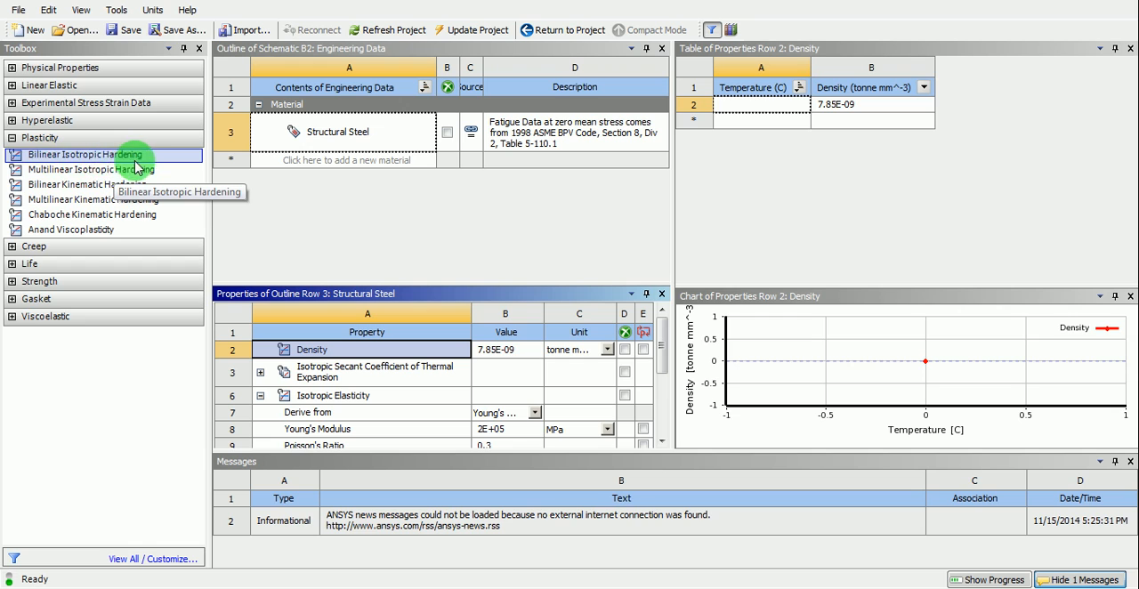
- Add Bilinear Isotropic Hardening to Structural Steel and set the Yield Strength and Tangent Modulus units to MPa
click(78, 158)
double_click(78, 156)
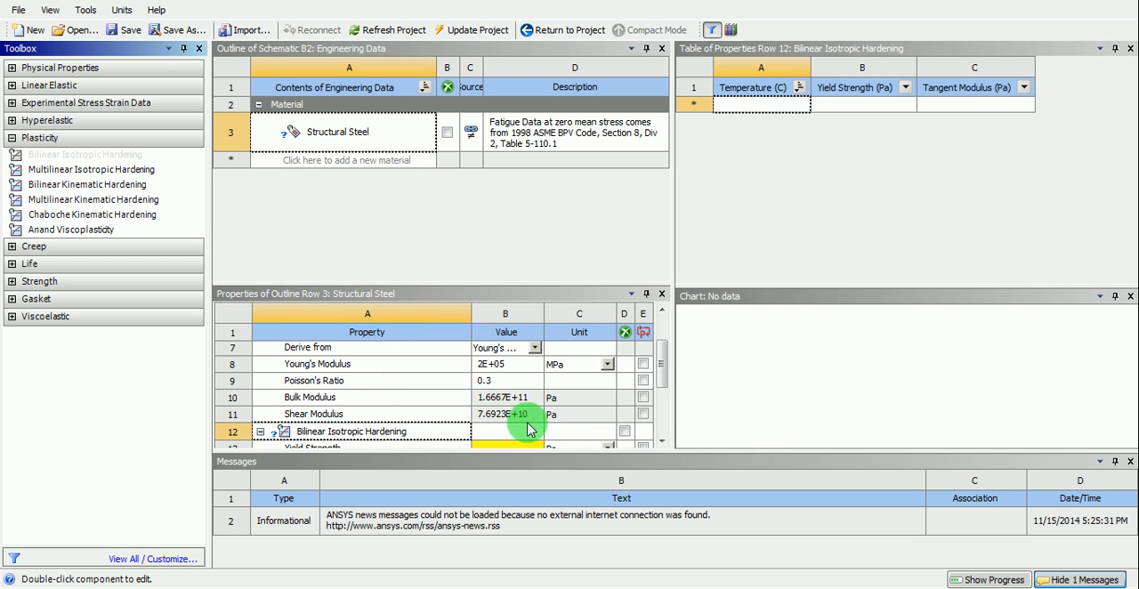
click(661, 444)
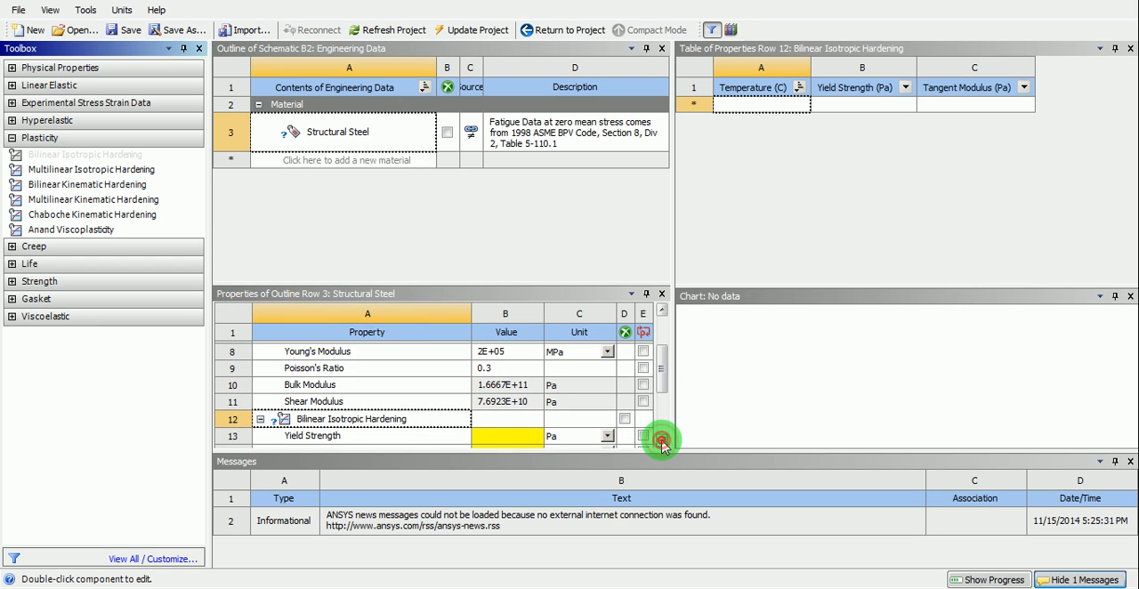
click(661, 444)
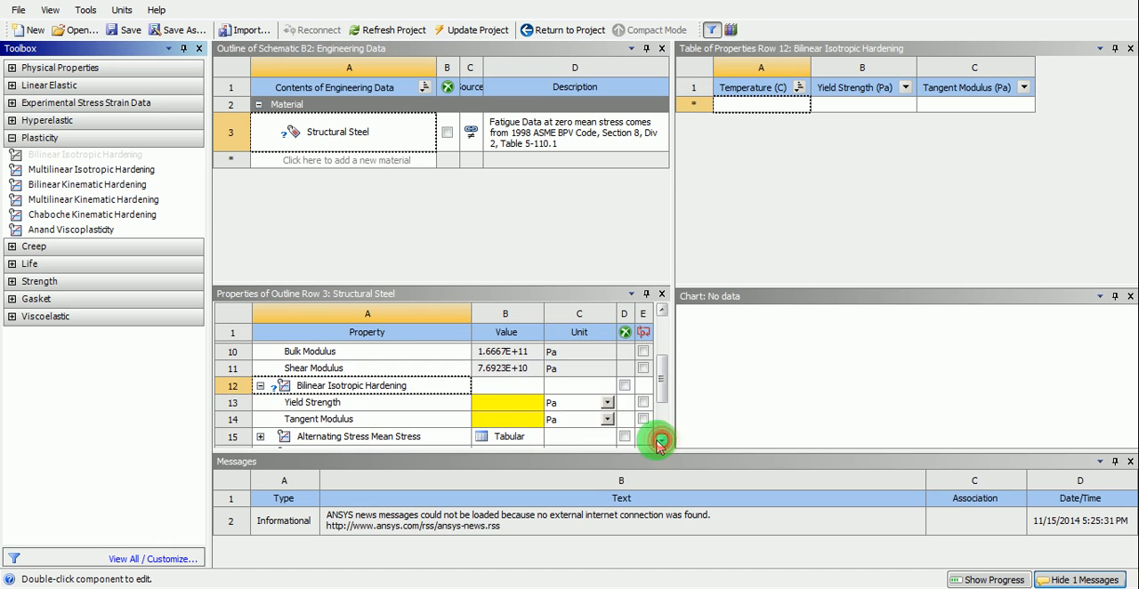
click(608, 408)
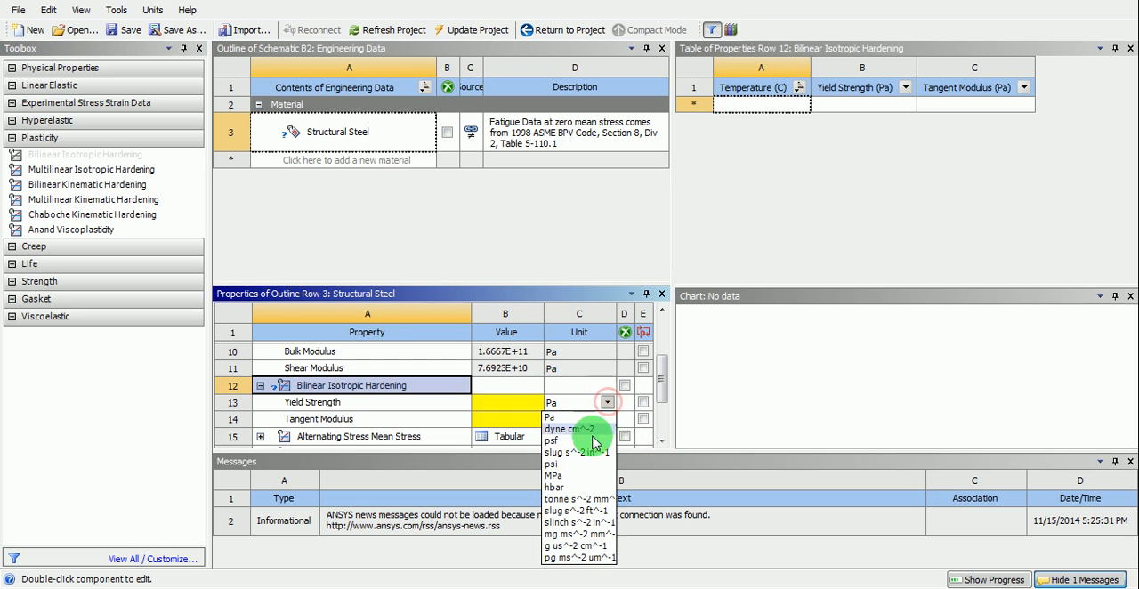
click(574, 483)
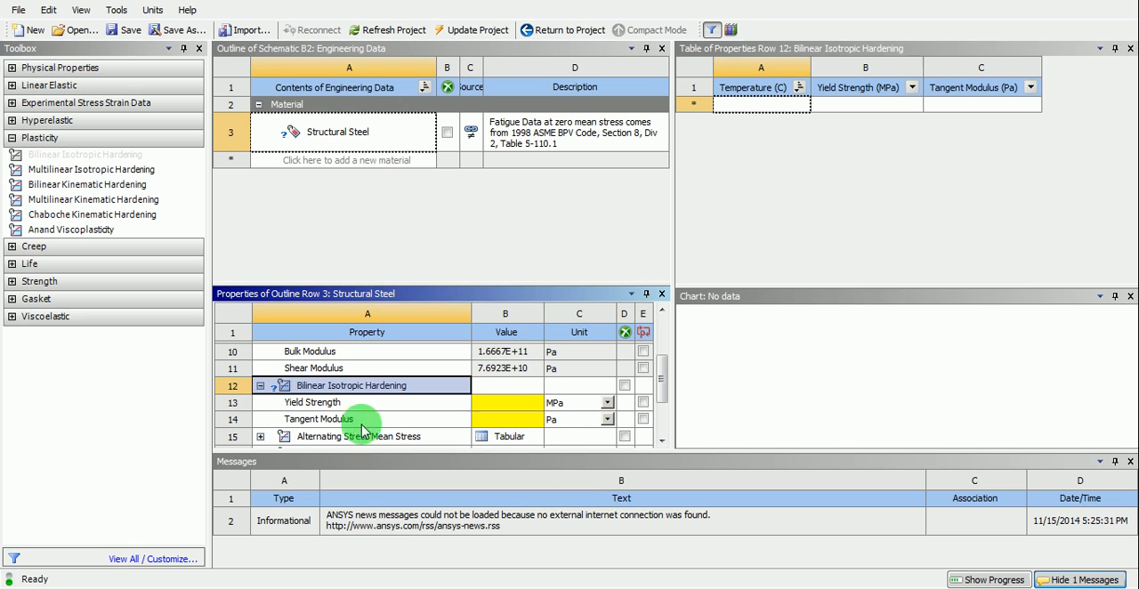
click(608, 419)
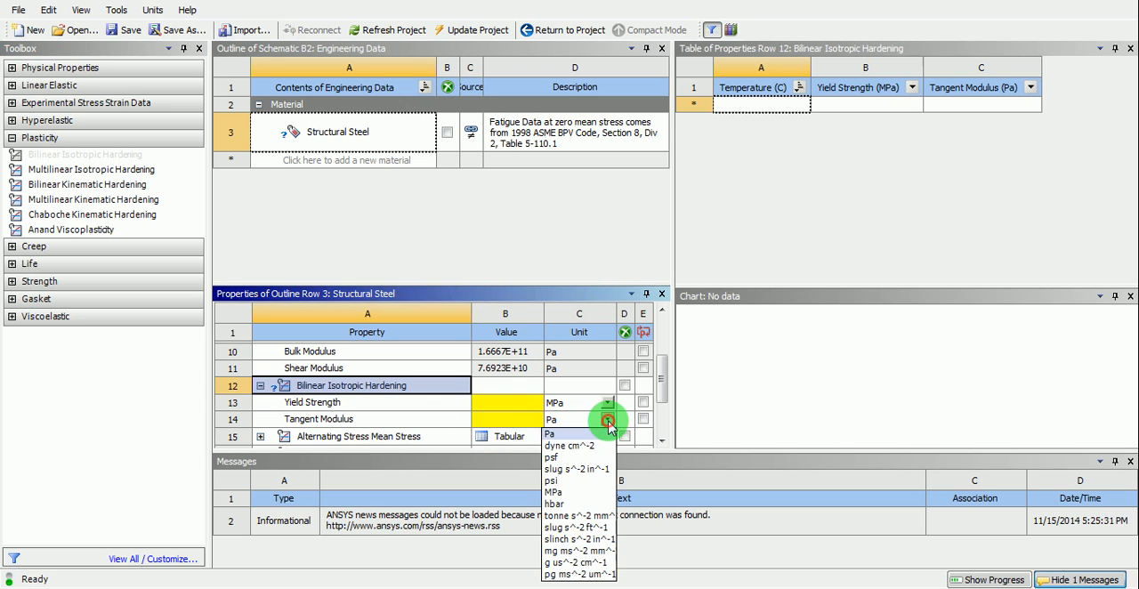
click(573, 494)
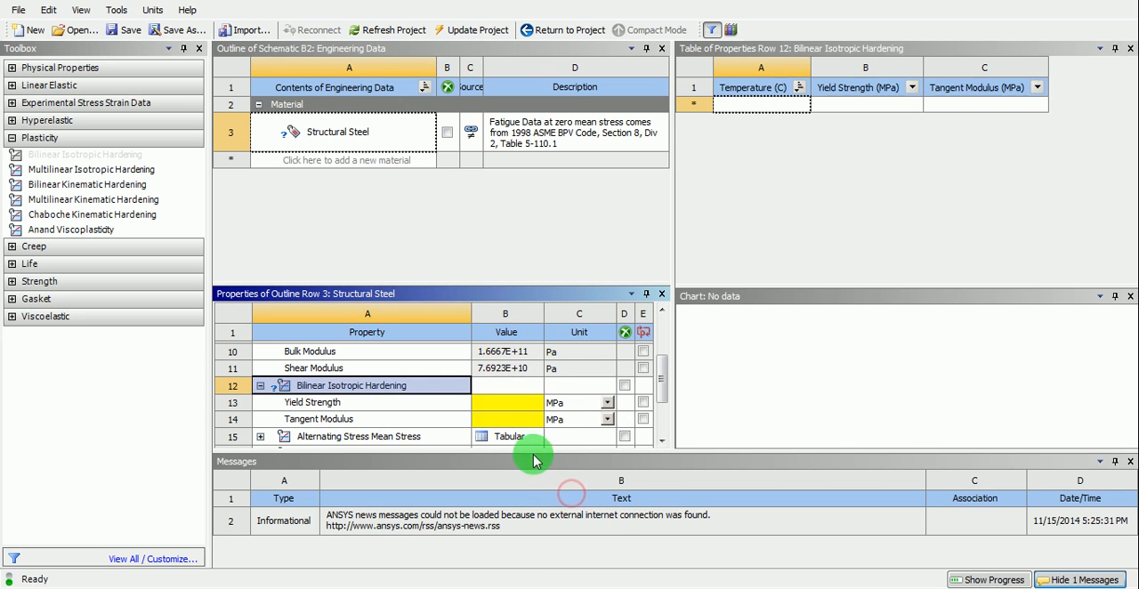
- Set Structural Steel's Yield Strength to 250 MPa and Tangent Modulus to 20000 MPa, and return to the project schematic
click(520, 405)
text(250)
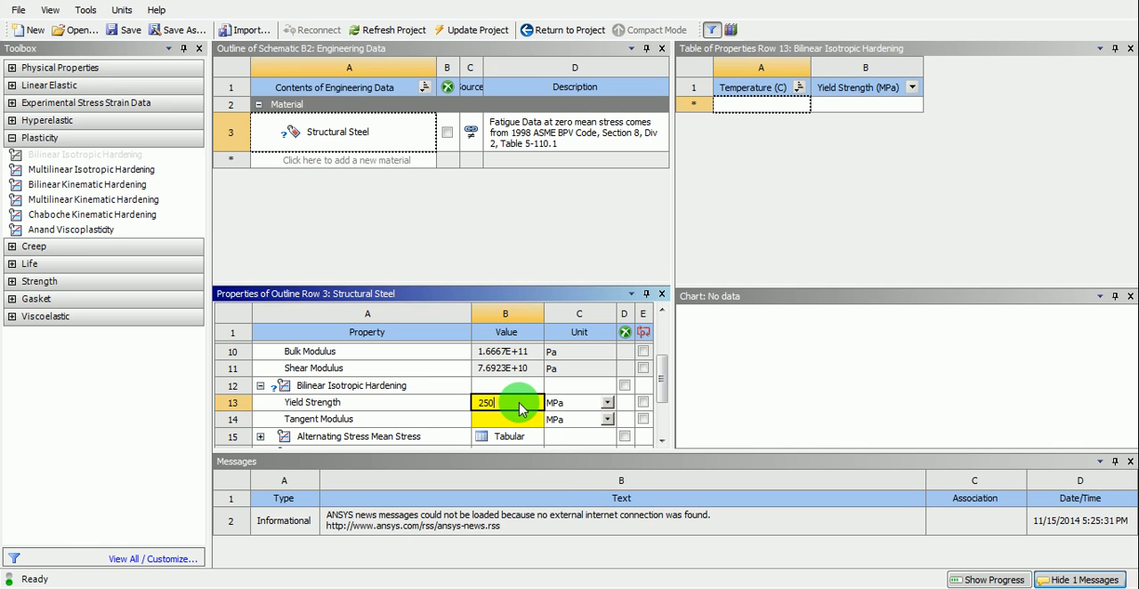
key(Return)
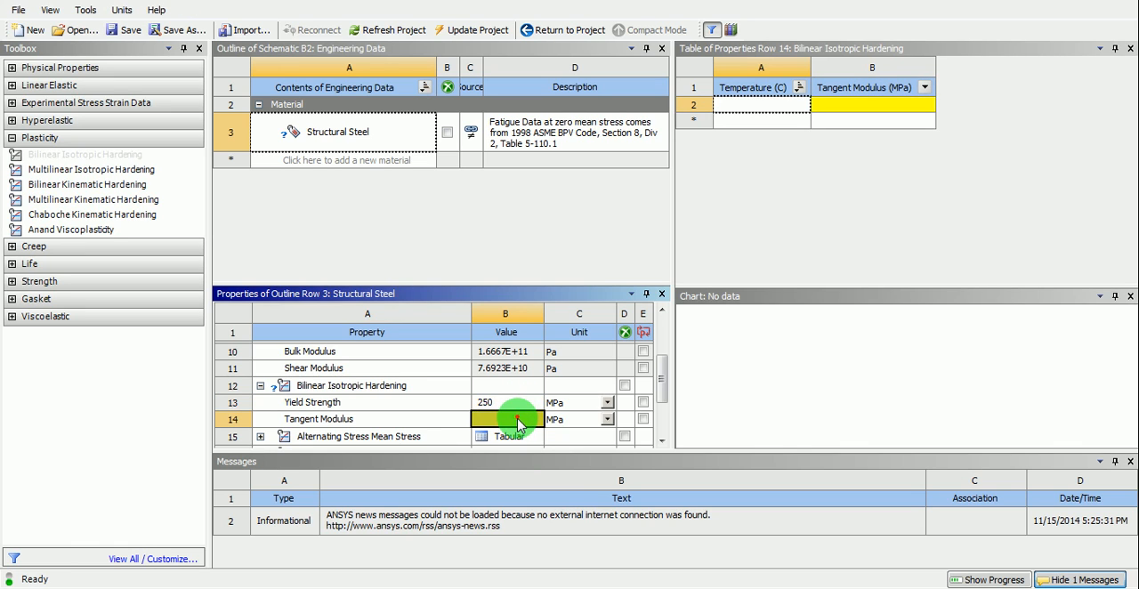
text(2000)
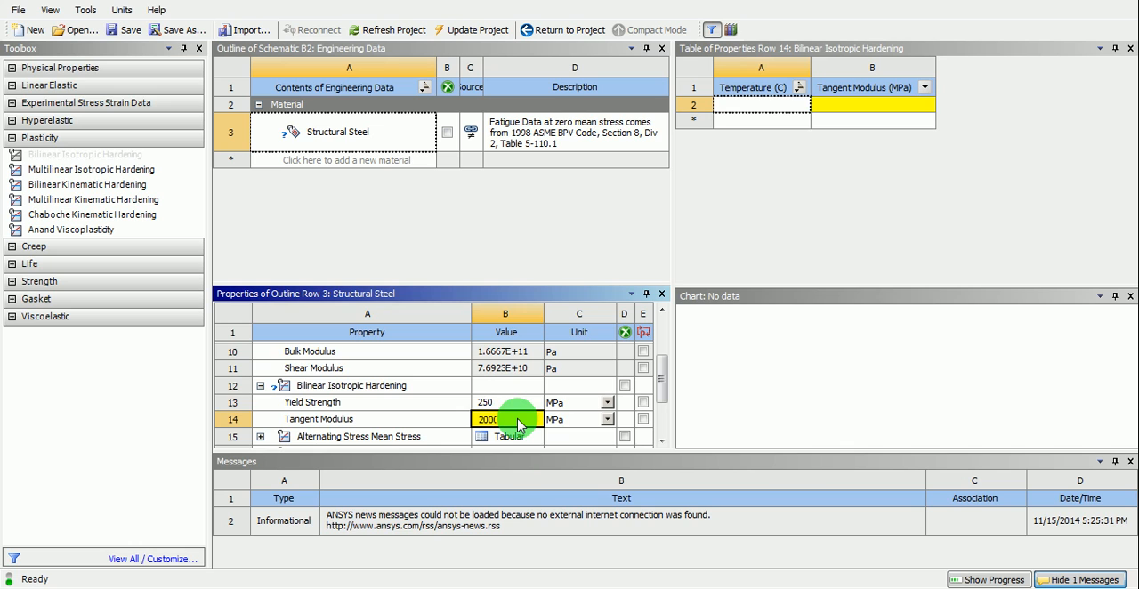
text(0)
key(Return)
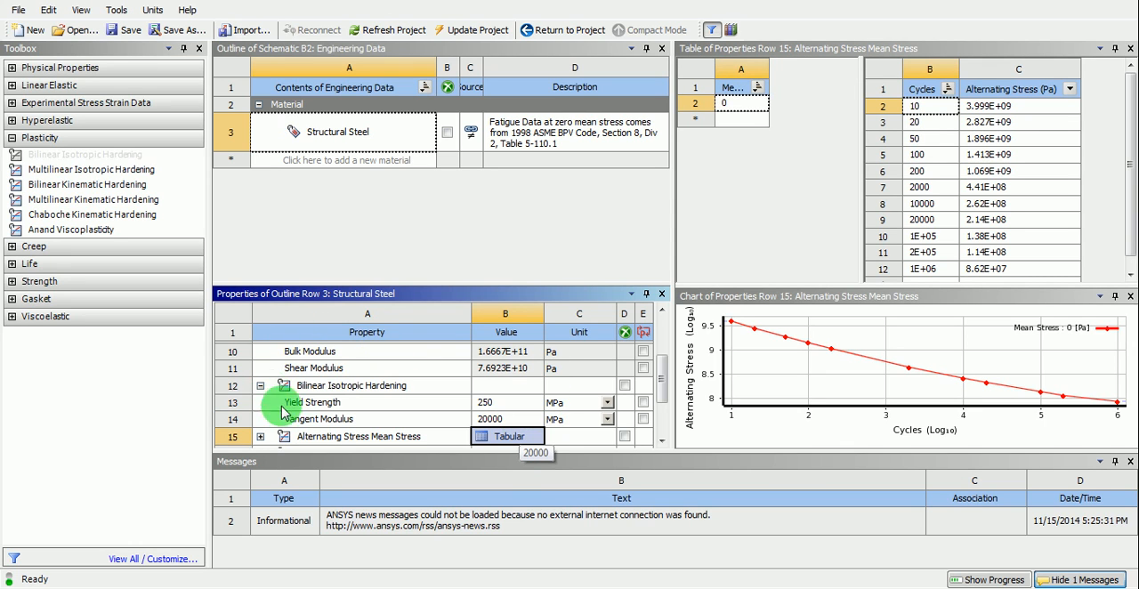
drag(662, 390, 640, 323)
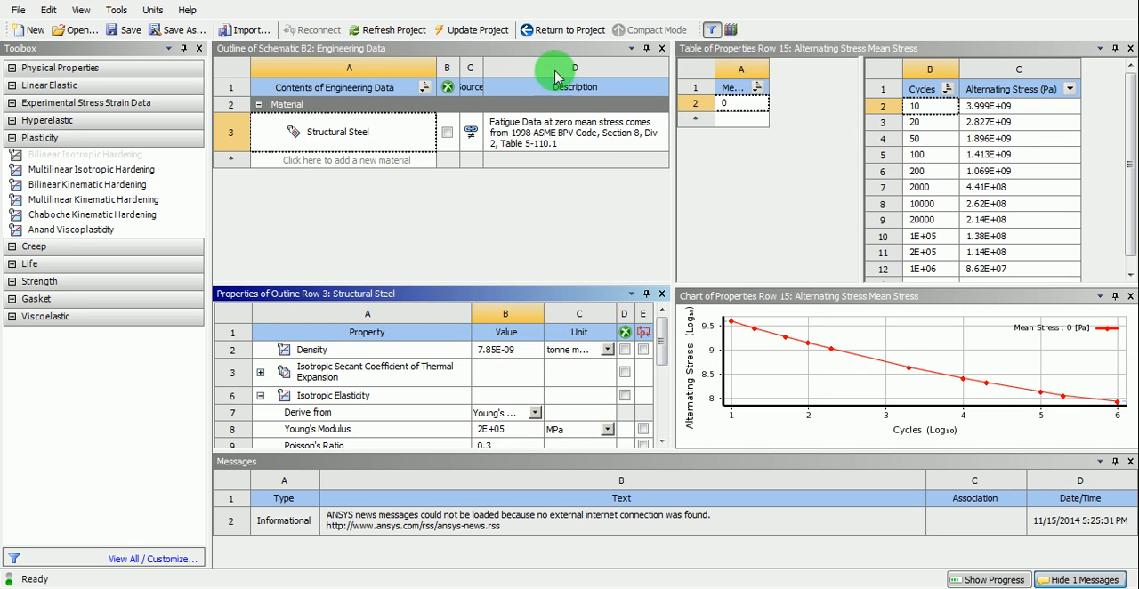
click(554, 32)
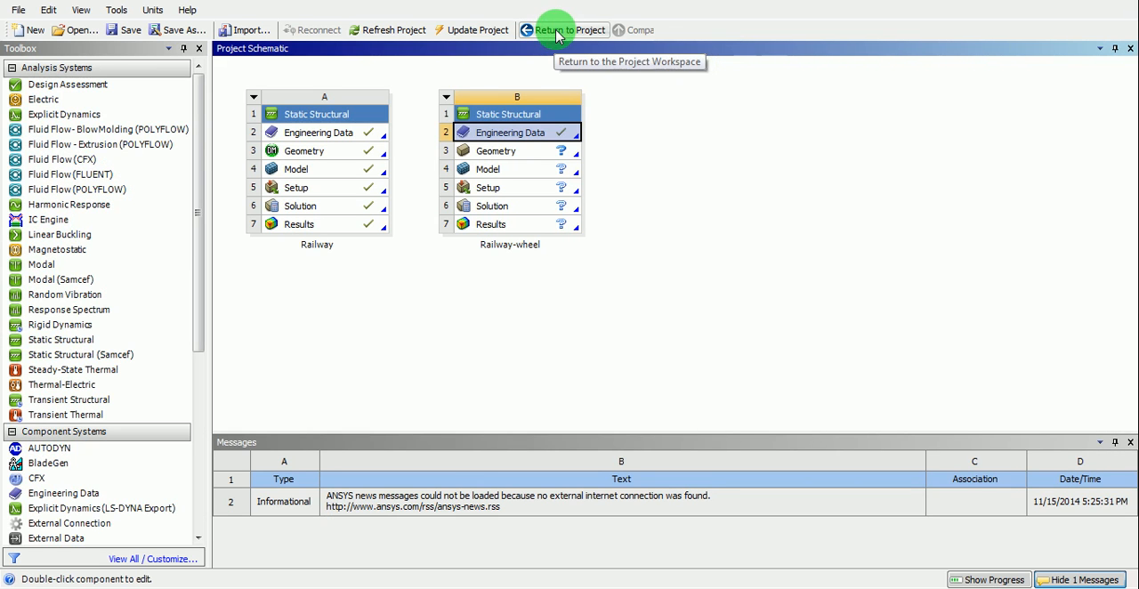
click(660, 167)
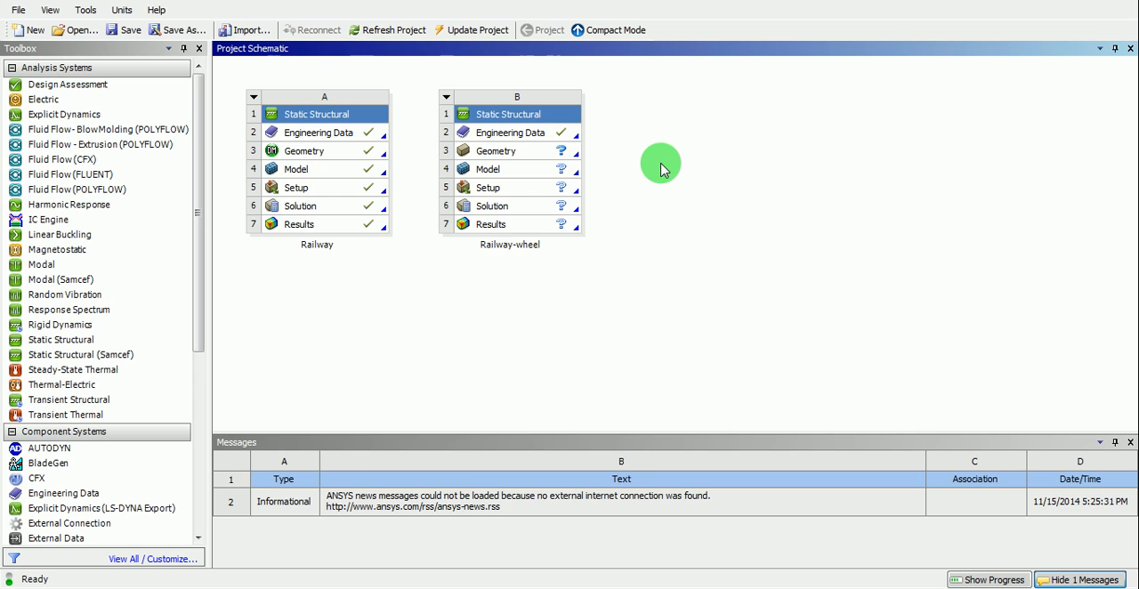
- Import Railway-wheel.stp from the Railway-wheel folder on drive D: as the geometry of the Railway-wheel system
click(514, 153)
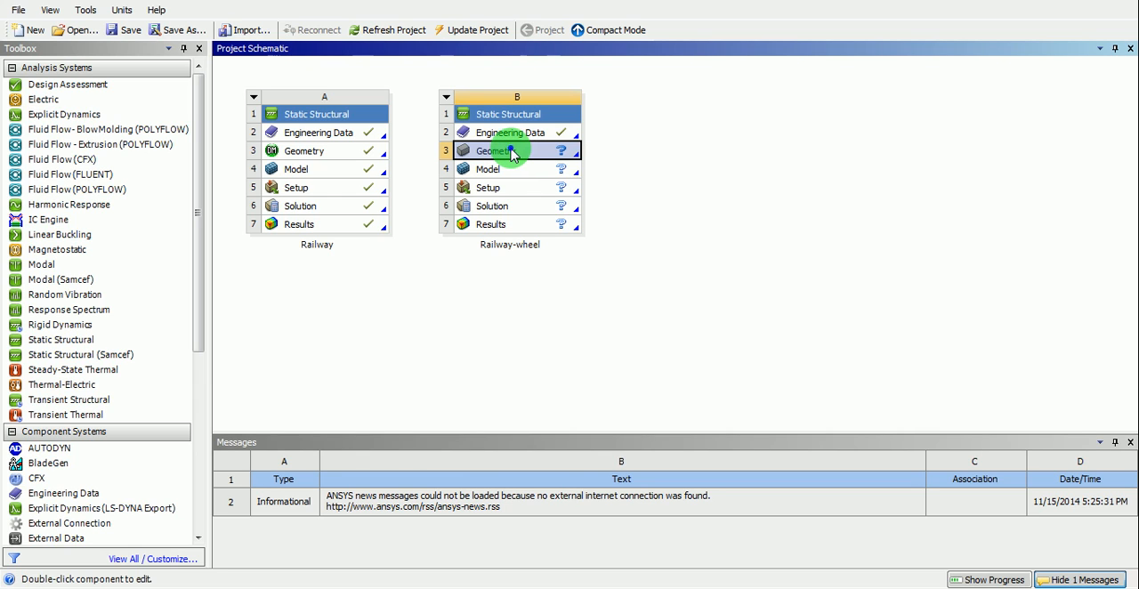
right_click(513, 153)
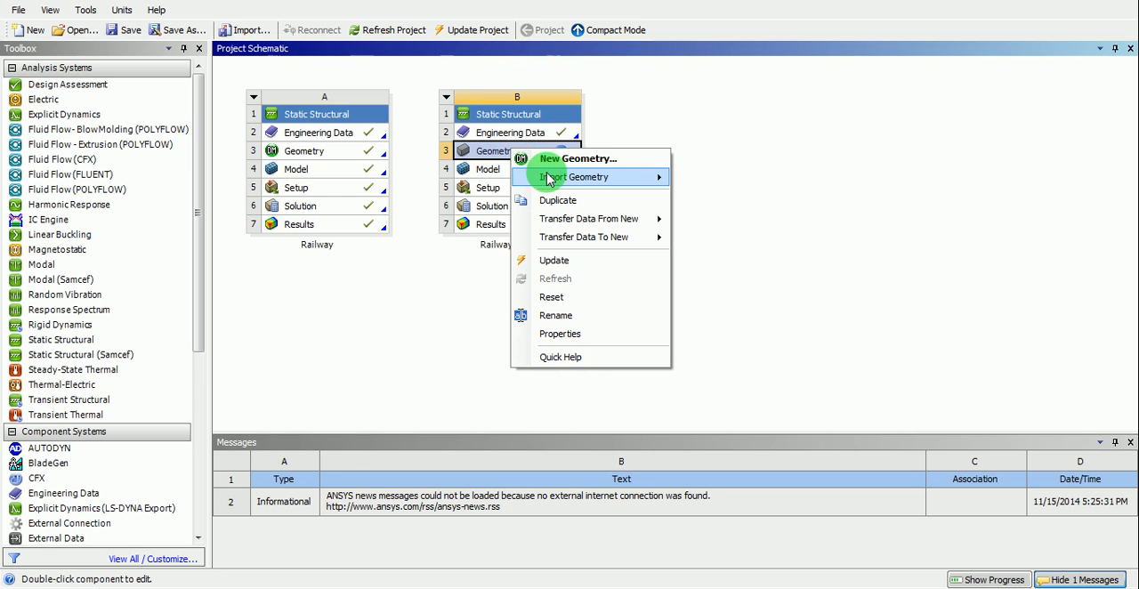
mouse_move(549, 179)
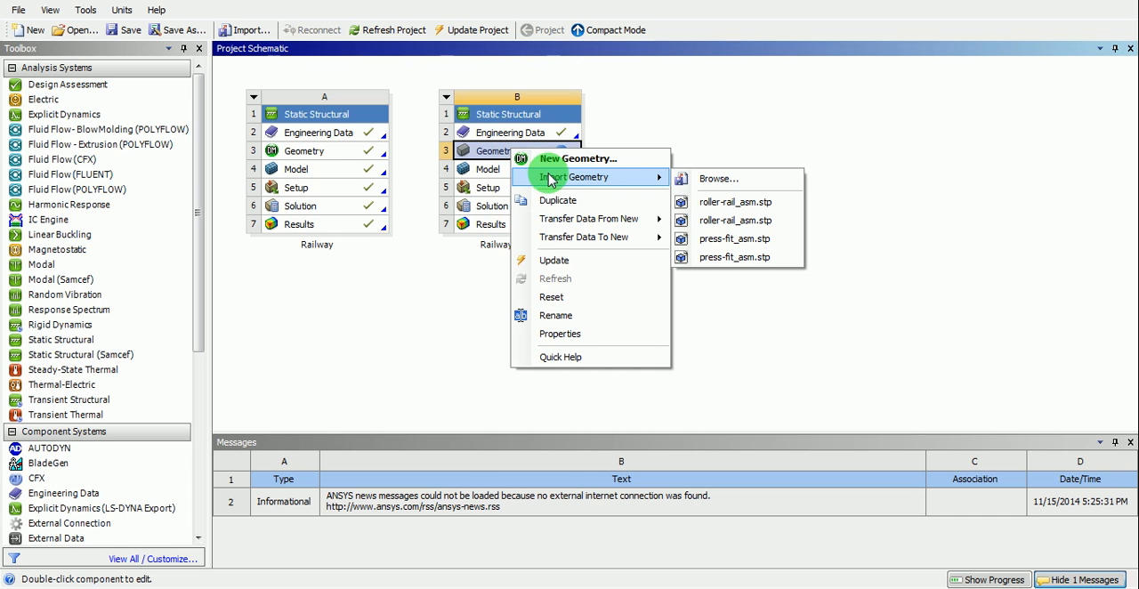
click(726, 181)
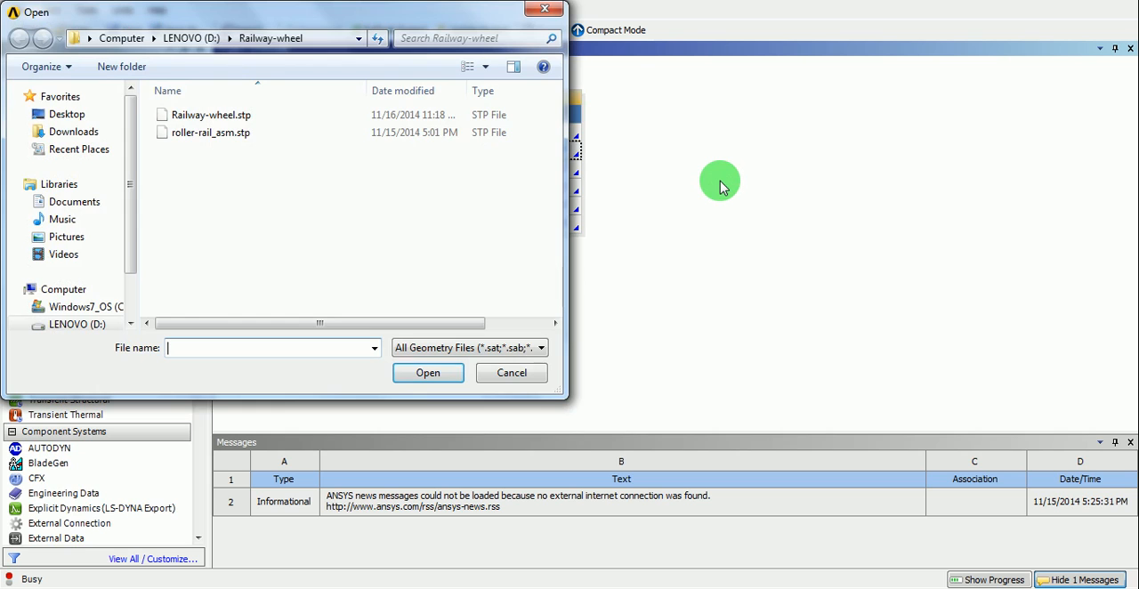
click(191, 38)
drag(557, 242, 559, 274)
click(494, 155)
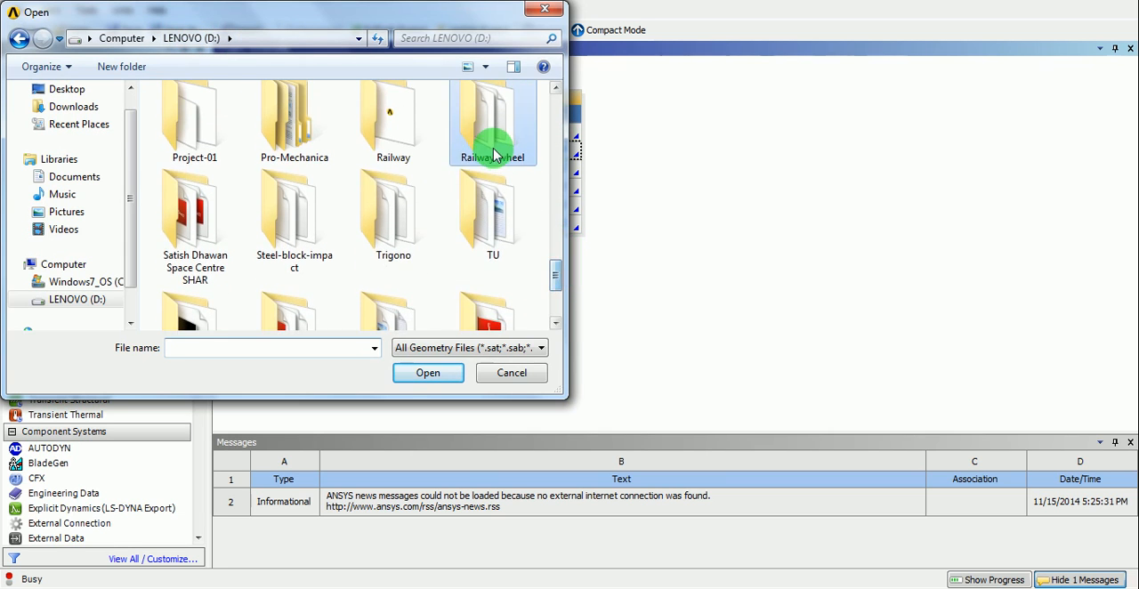
double_click(494, 155)
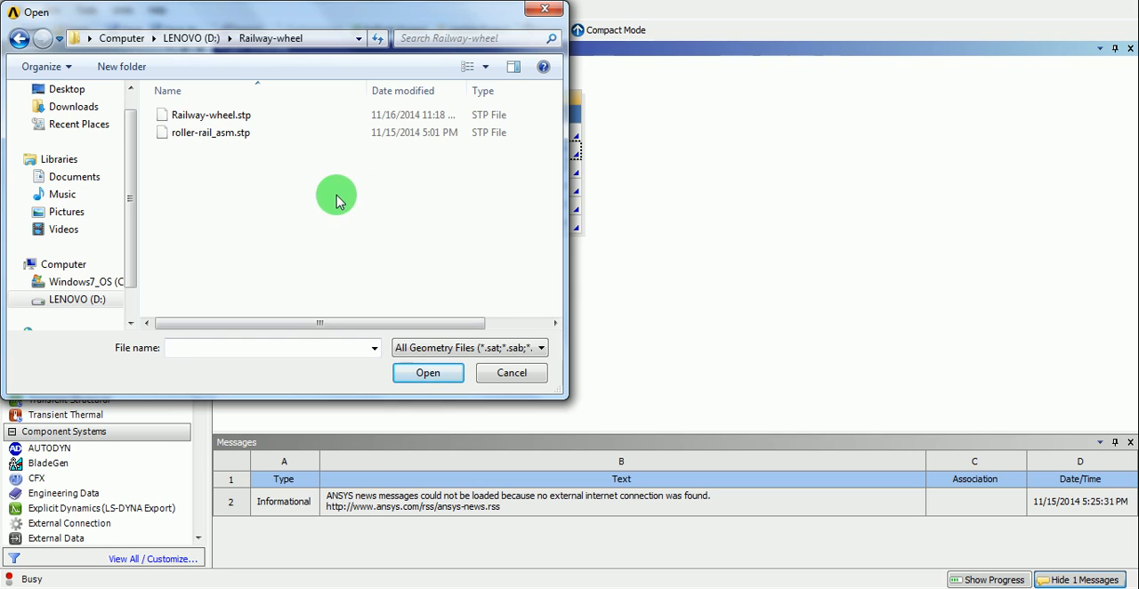
click(225, 125)
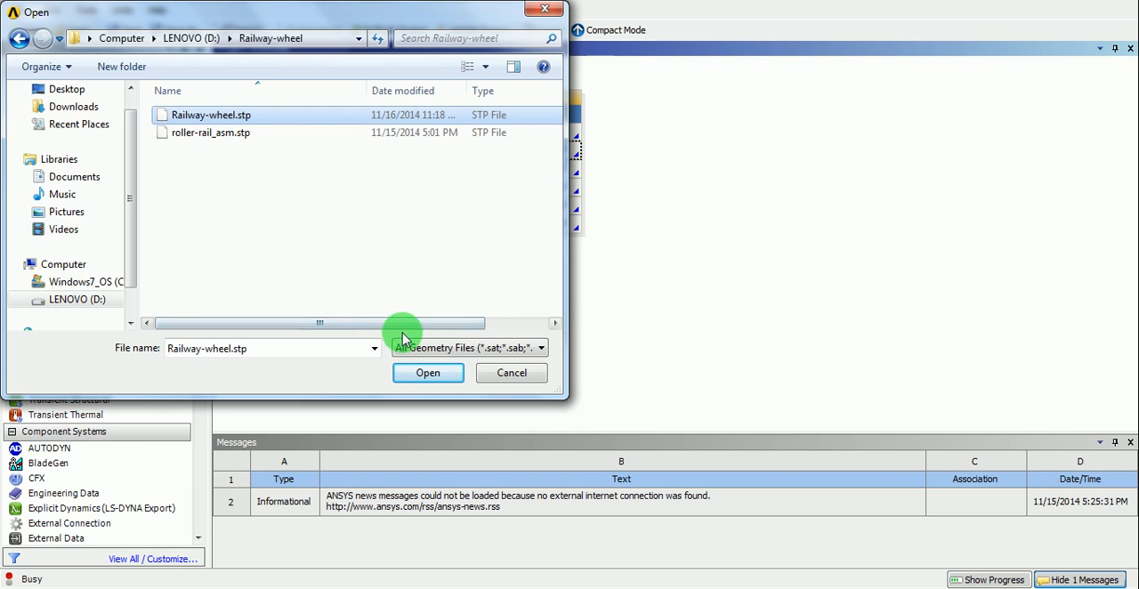
click(424, 373)
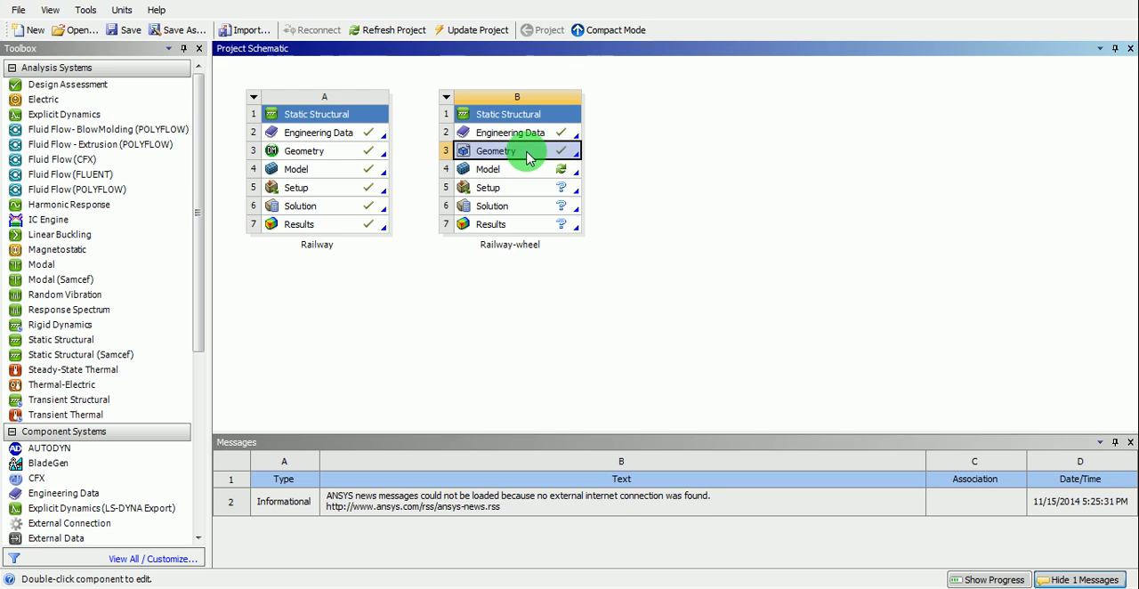
- Open the Railway-wheel system's geometry in DesignModeler with millimeter as the length unit
double_click(527, 157)
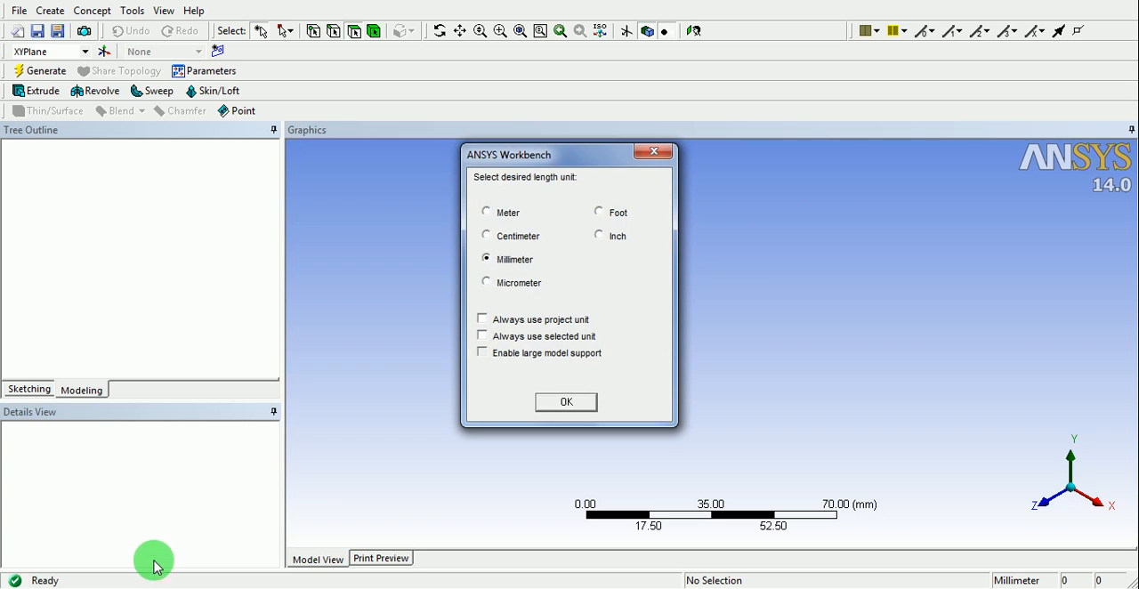
drag(531, 158, 473, 168)
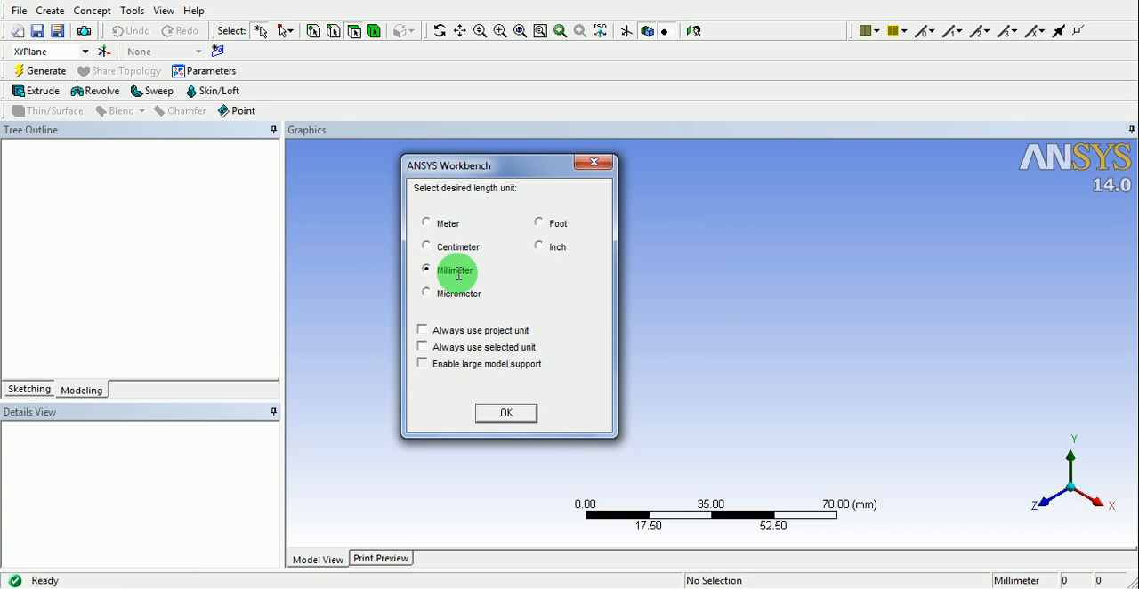
click(502, 414)
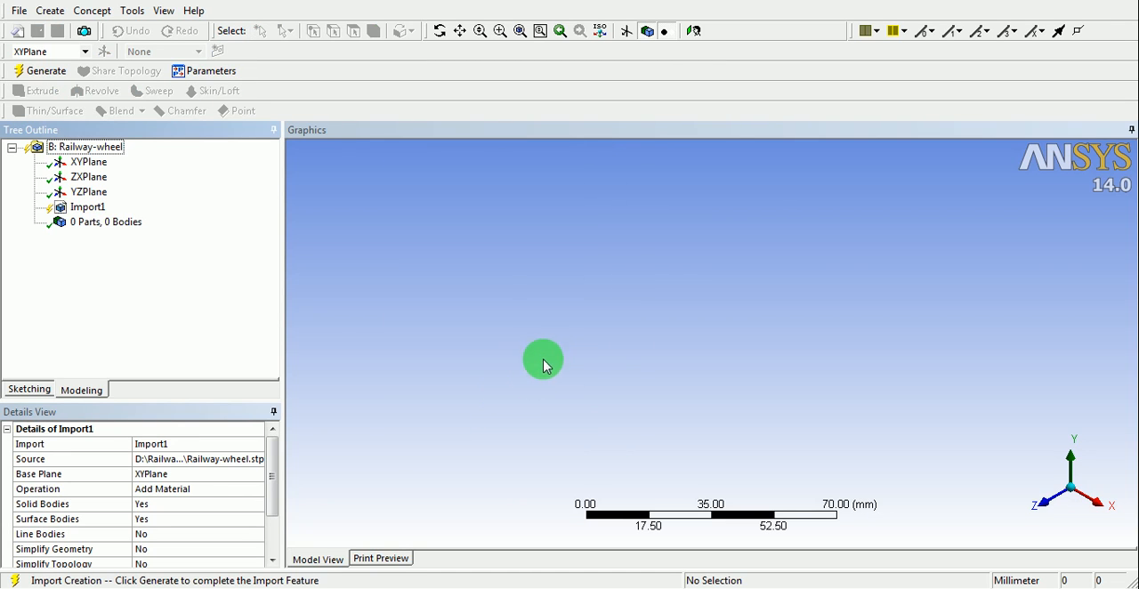
- Set the import feature's Line Bodies option to Yes and generate the imported wheel-rail geometry
click(556, 274)
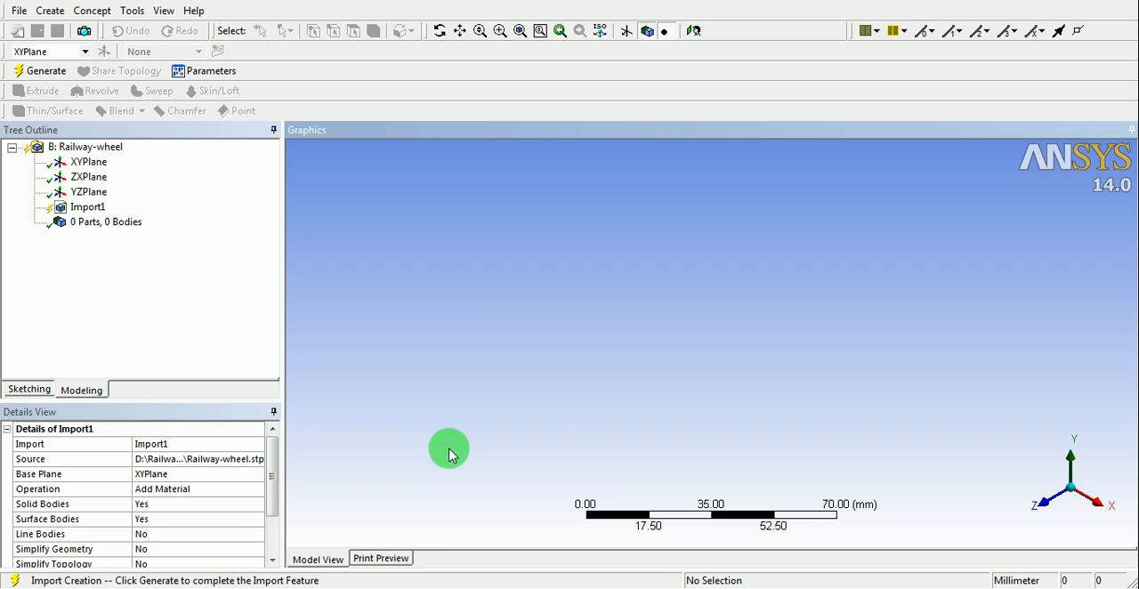
click(34, 504)
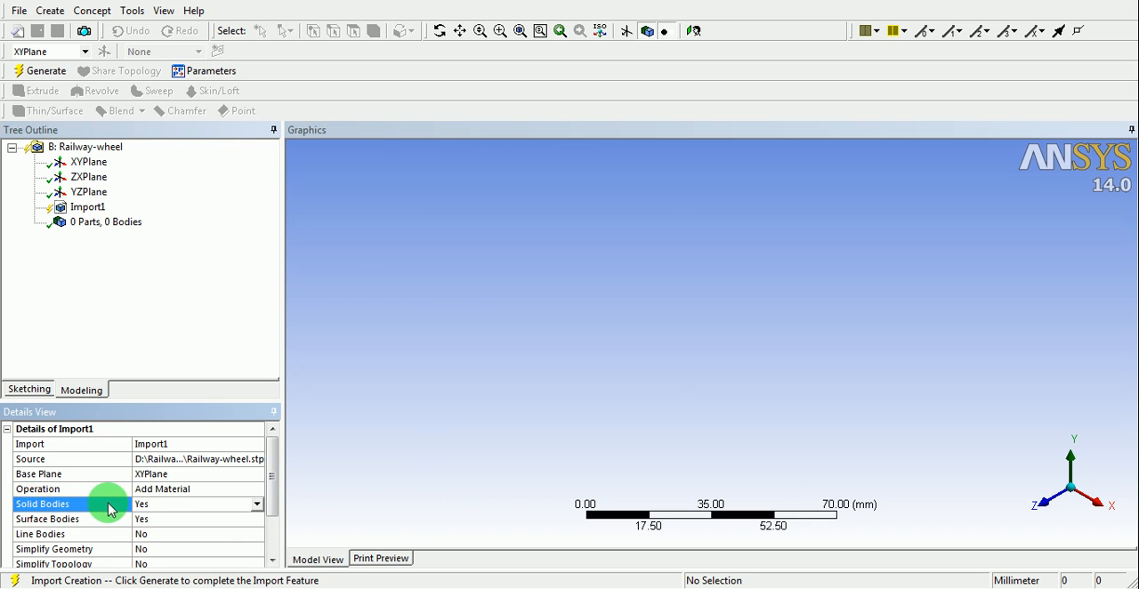
click(98, 536)
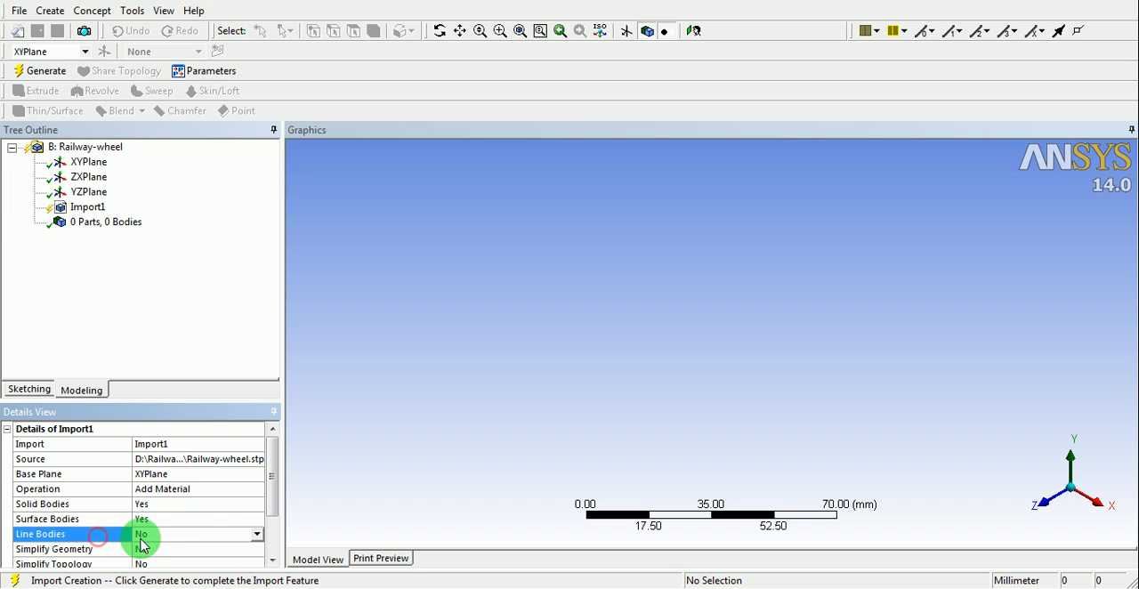
click(67, 523)
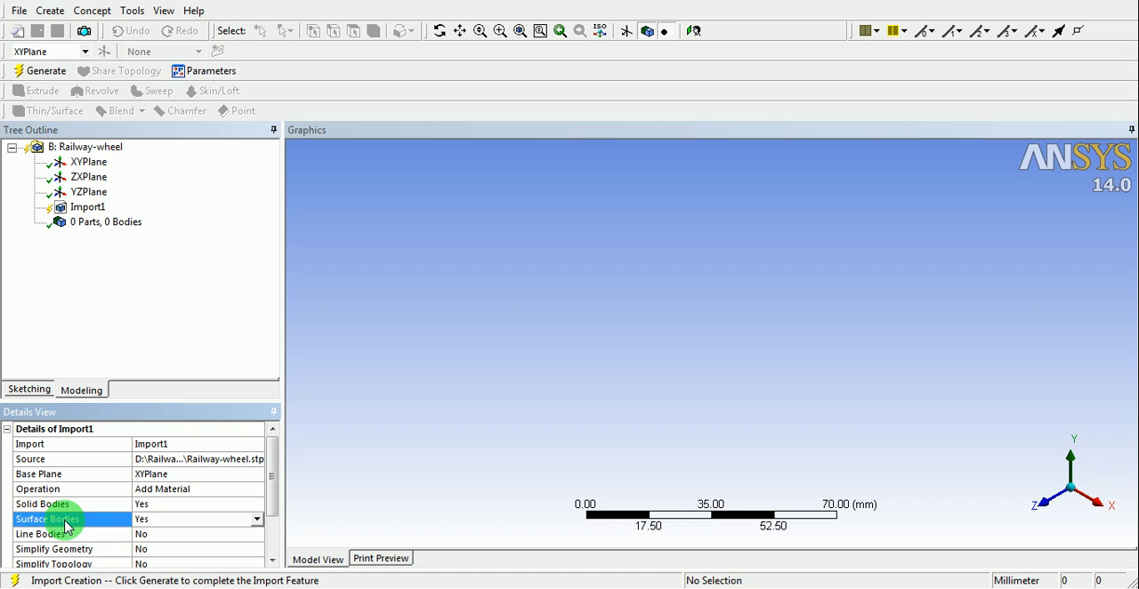
click(73, 536)
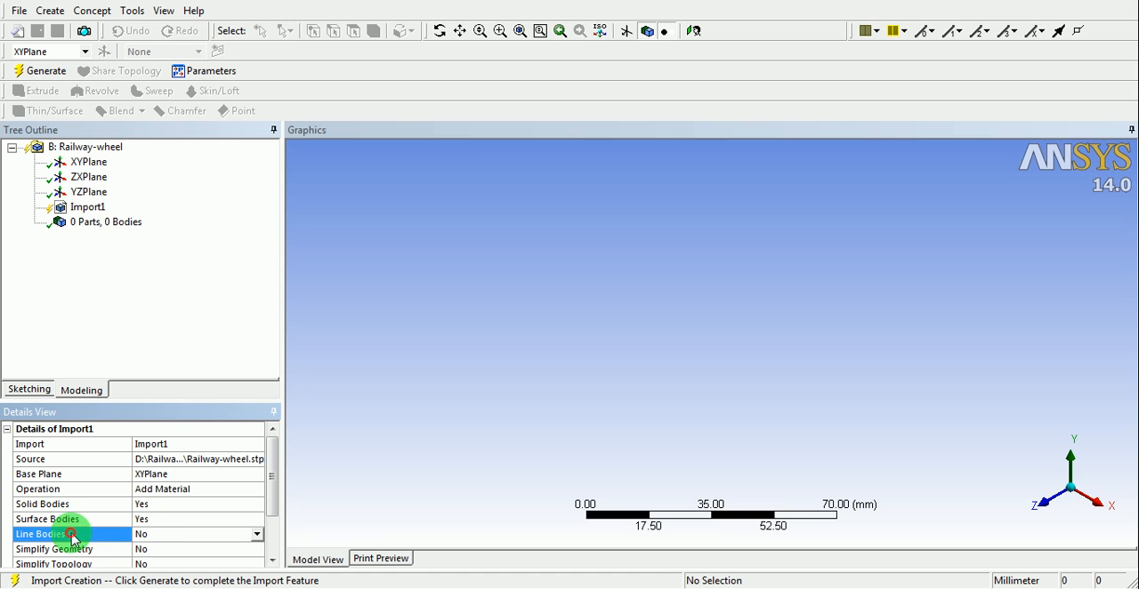
click(257, 534)
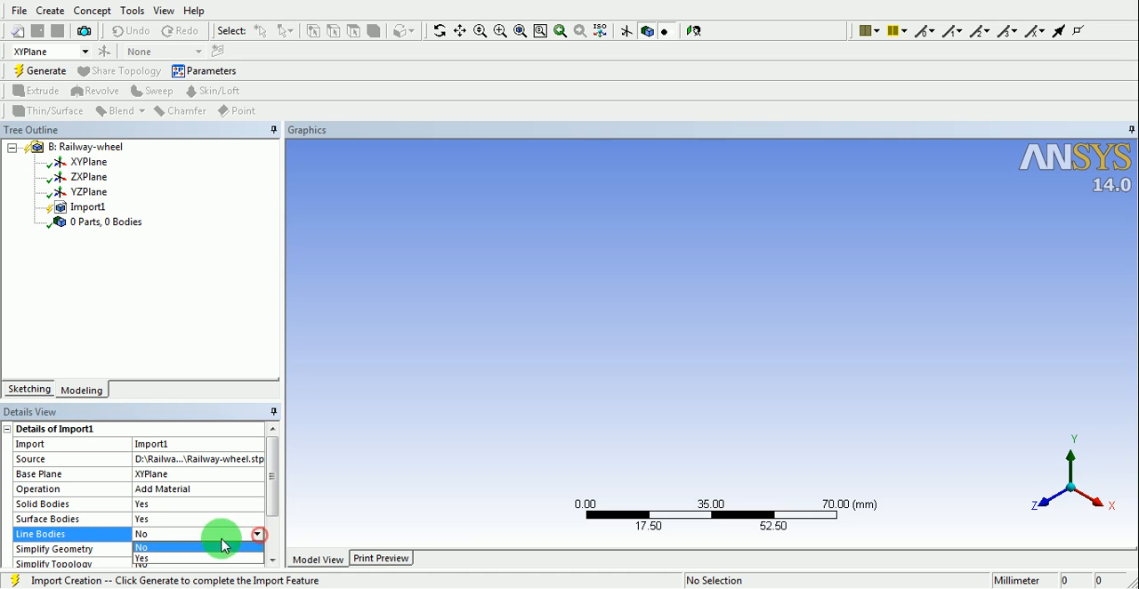
click(144, 557)
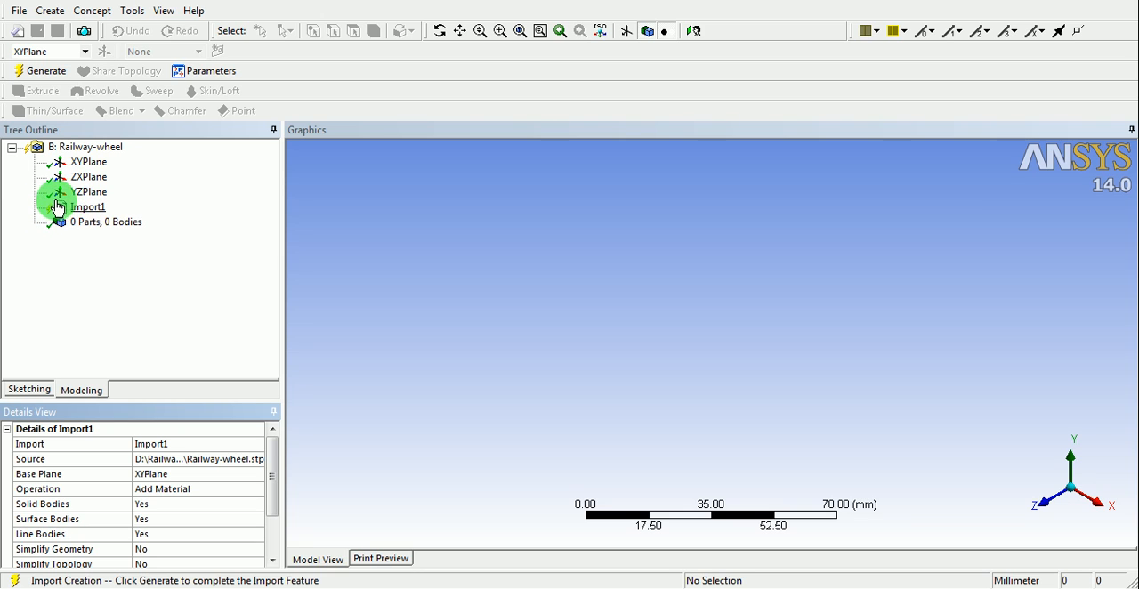
click(51, 71)
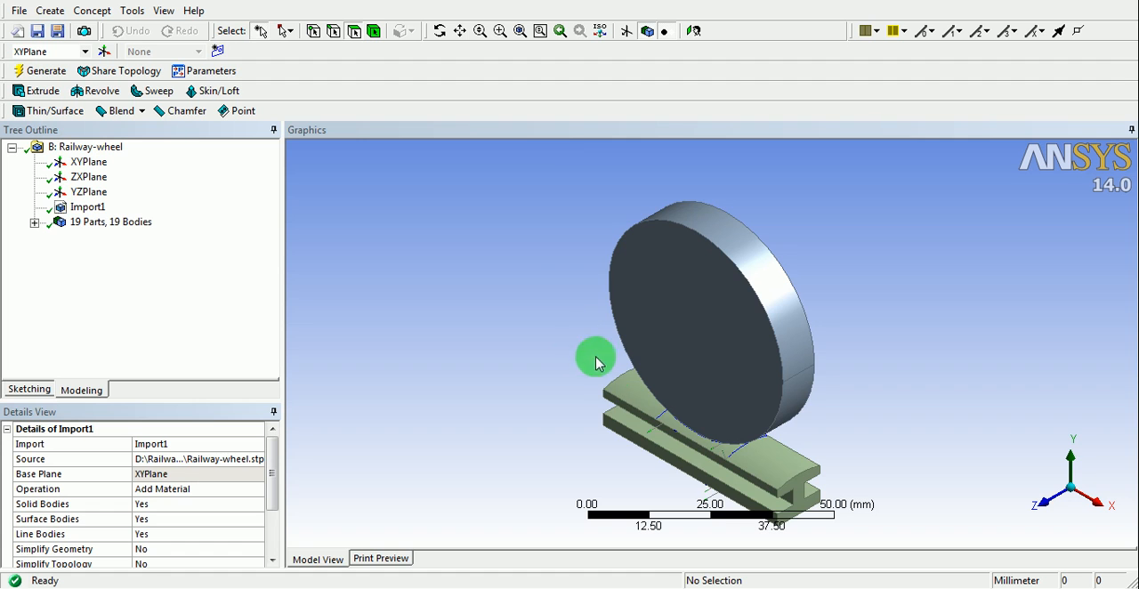
- Examine the imported bodies one by one in the model, including RAIL_3, ROLLER_2, ROLLER_2-1 and several _ROLLER-RAIL_ASM_4 line bodies
middle_drag(672, 427, 649, 349)
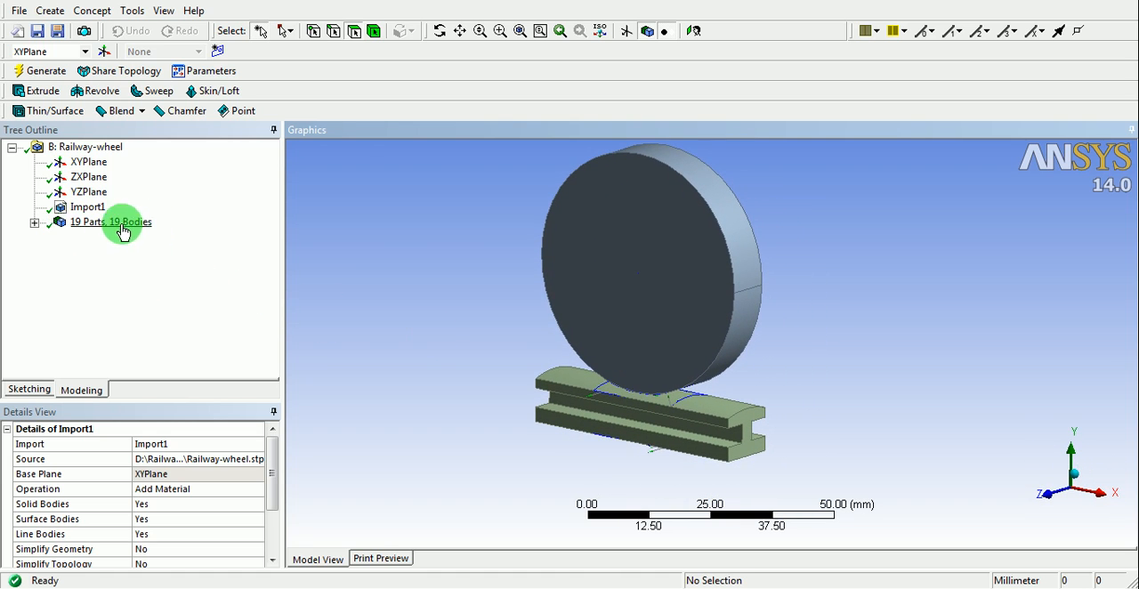
click(34, 222)
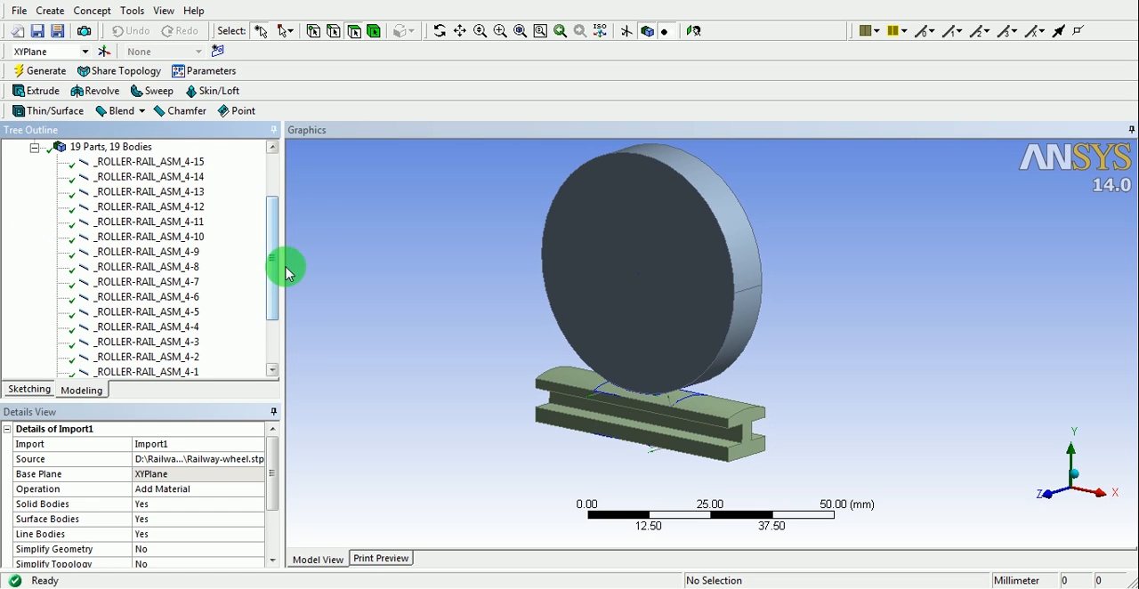
drag(275, 274, 278, 319)
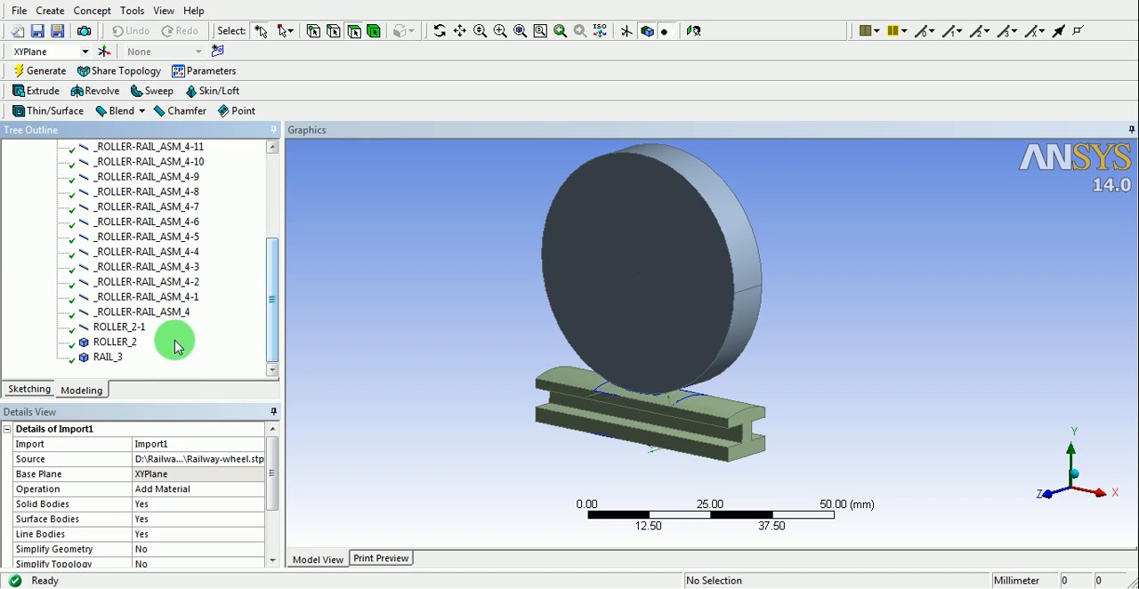
click(112, 341)
click(107, 358)
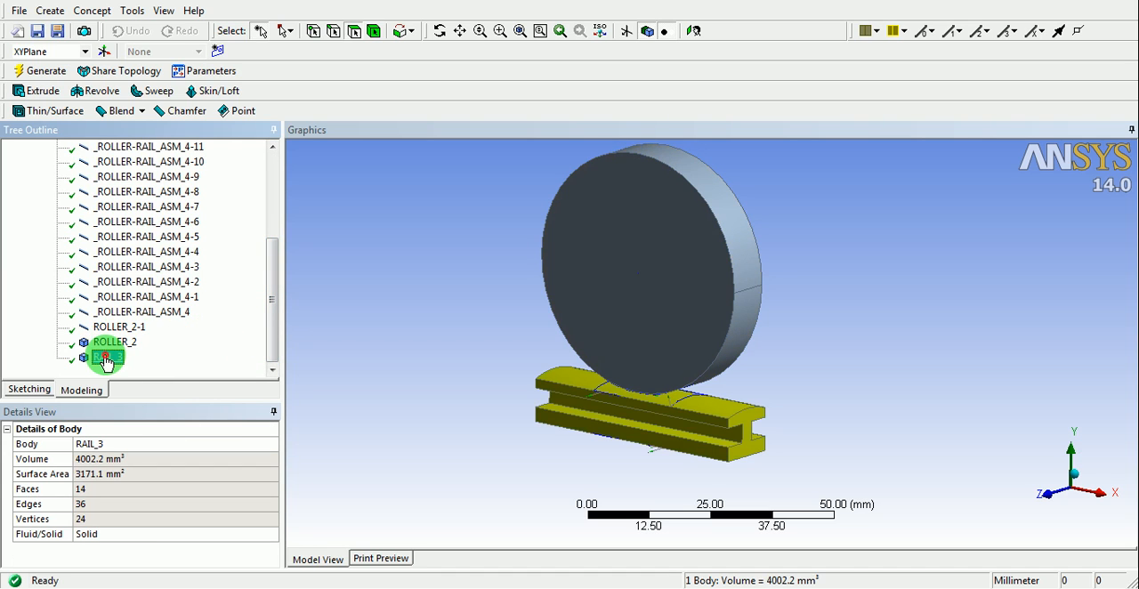
click(112, 344)
click(118, 327)
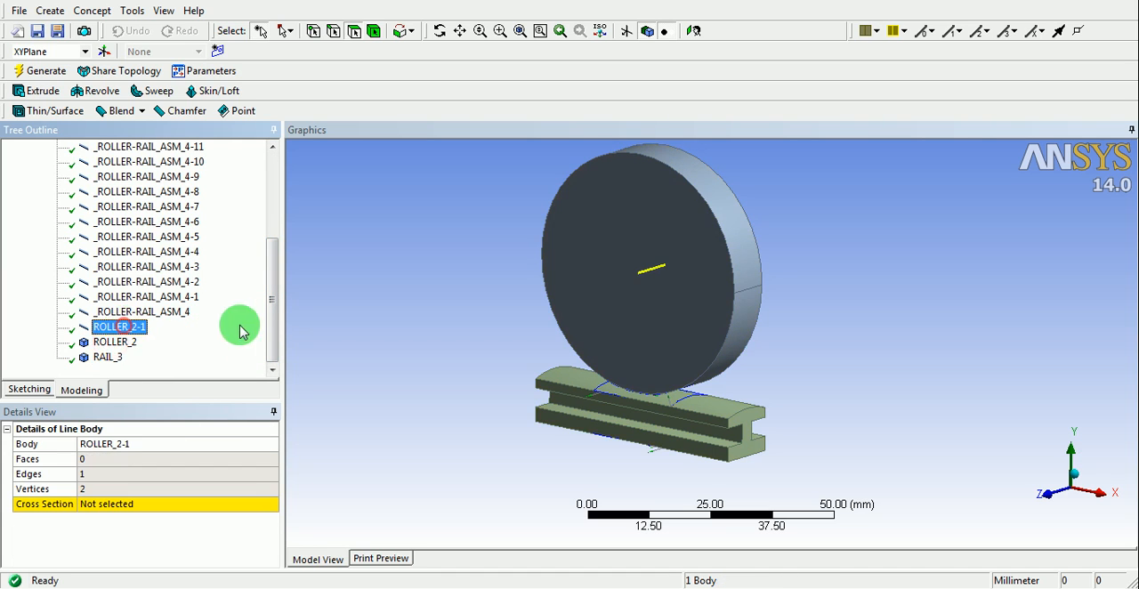
mouse_move(272, 322)
mouse_down()
mouse_move(264, 265)
mouse_move(270, 322)
mouse_up()
click(173, 326)
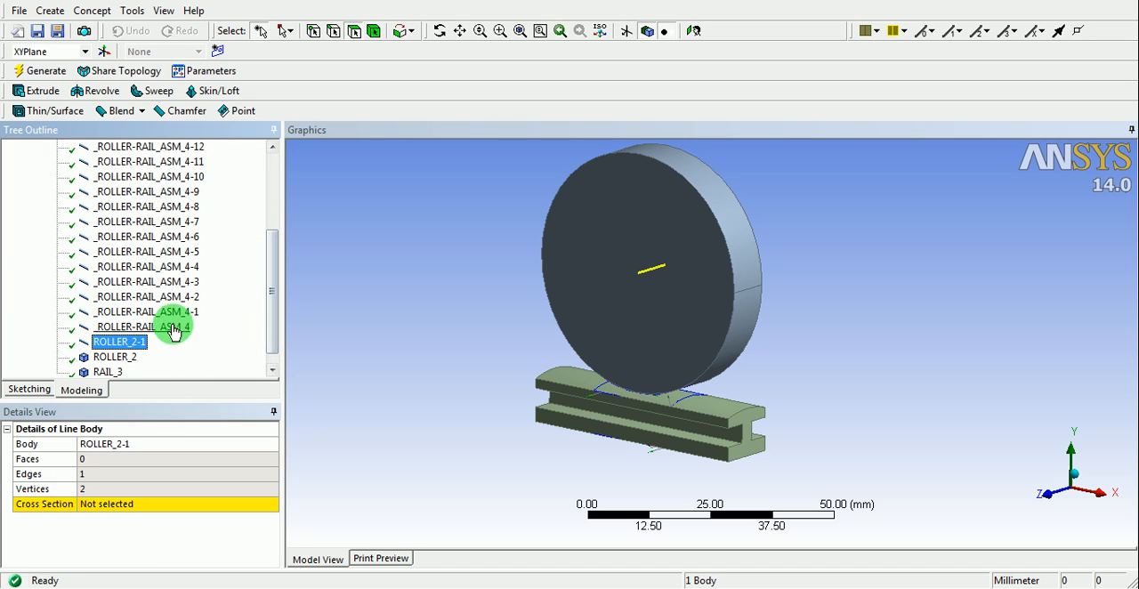
click(180, 312)
click(184, 299)
click(185, 282)
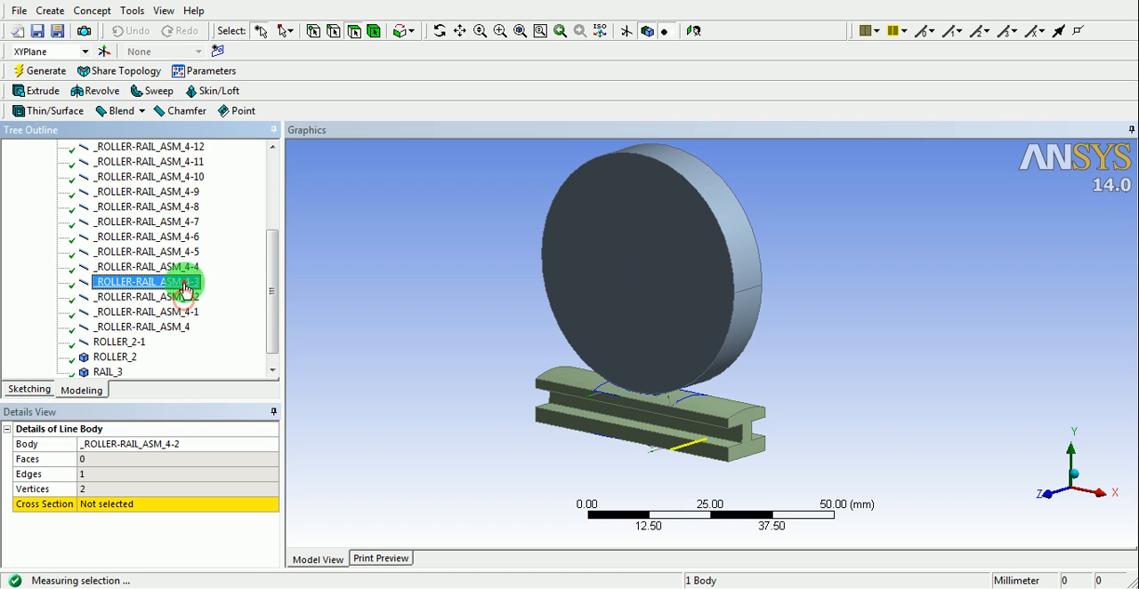
click(134, 343)
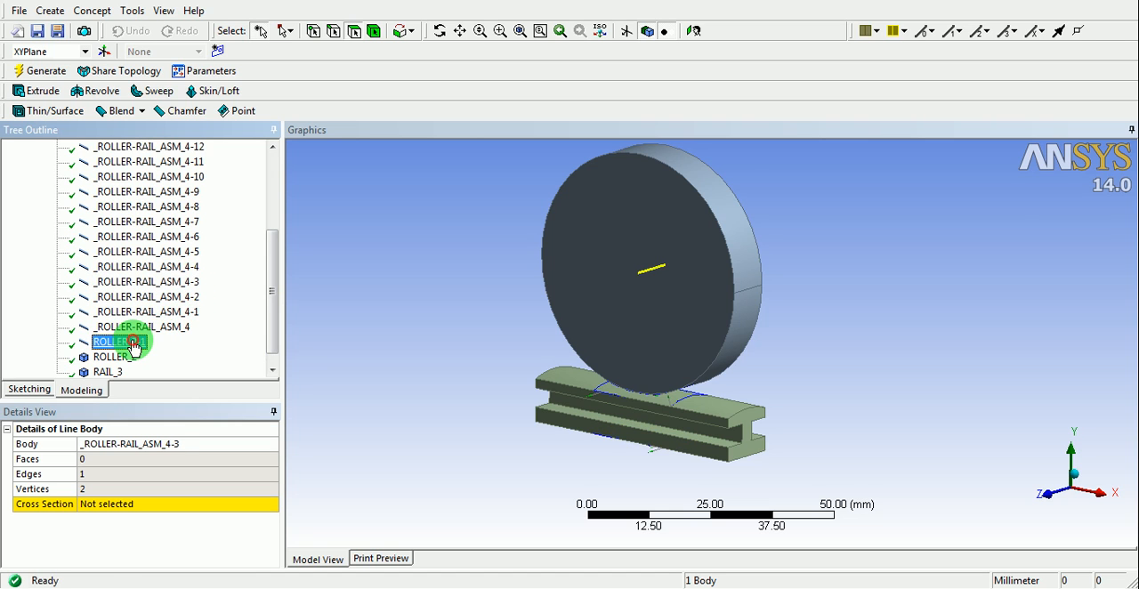
mouse_move(526, 363)
middle_down()
mouse_move(522, 307)
mouse_move(531, 361)
middle_up()
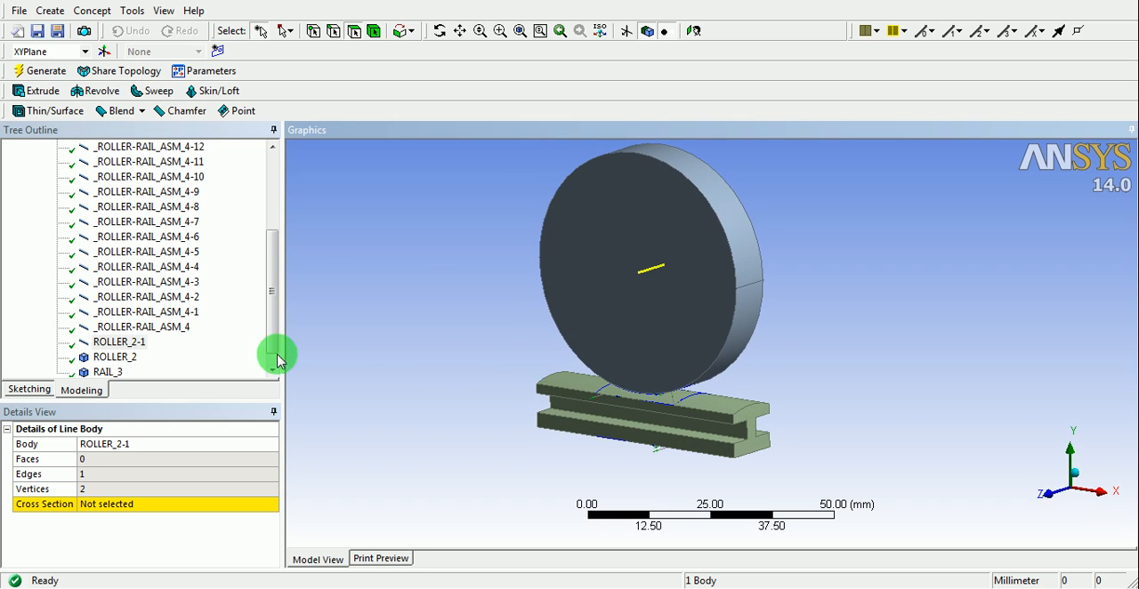
- Suppress the line bodies ROLLER_2-1, _ROLLER-RAIL_ASM_4 and _ROLLER-RAIL_ASM_4-1 through _ROLLER-RAIL_ASM_4-4
click(106, 344)
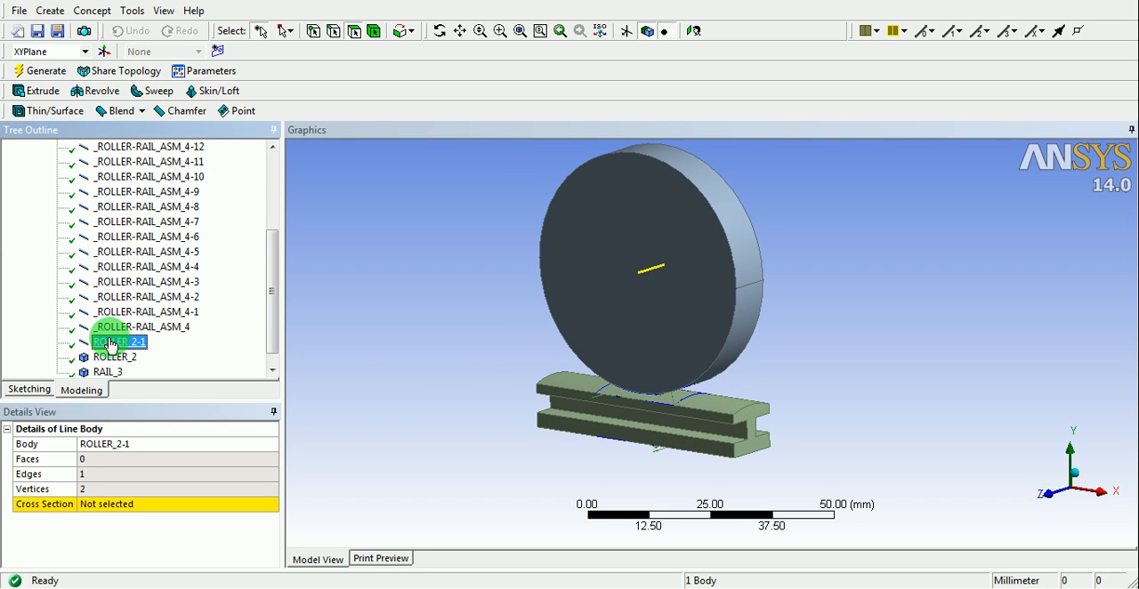
ctrl+click(131, 328)
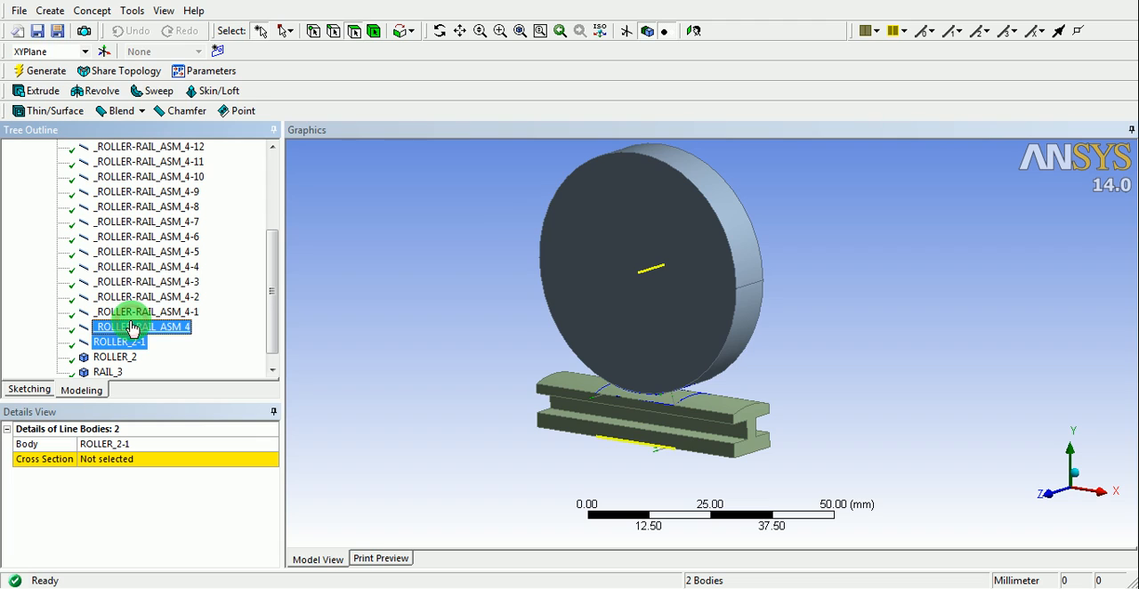
ctrl+click(138, 312)
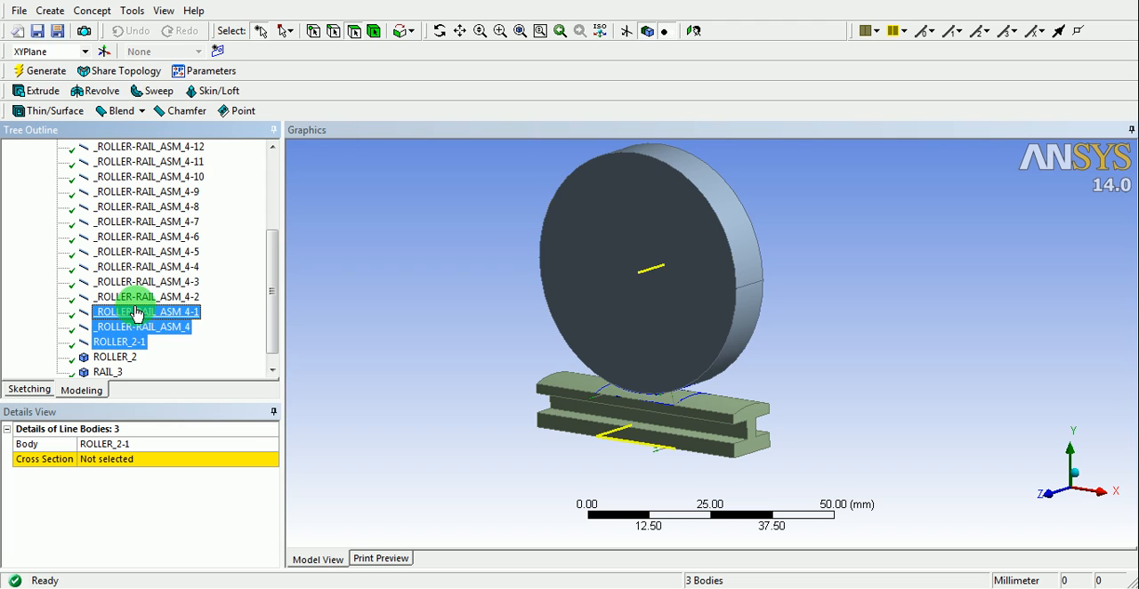
ctrl+click(138, 299)
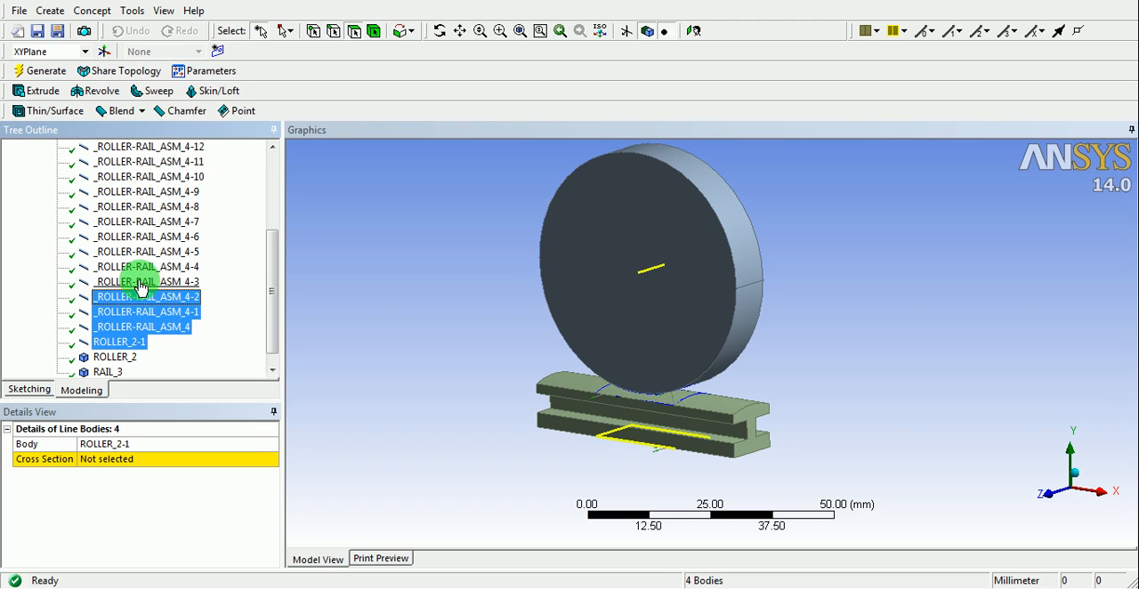
ctrl+click(141, 283)
ctrl+click(140, 268)
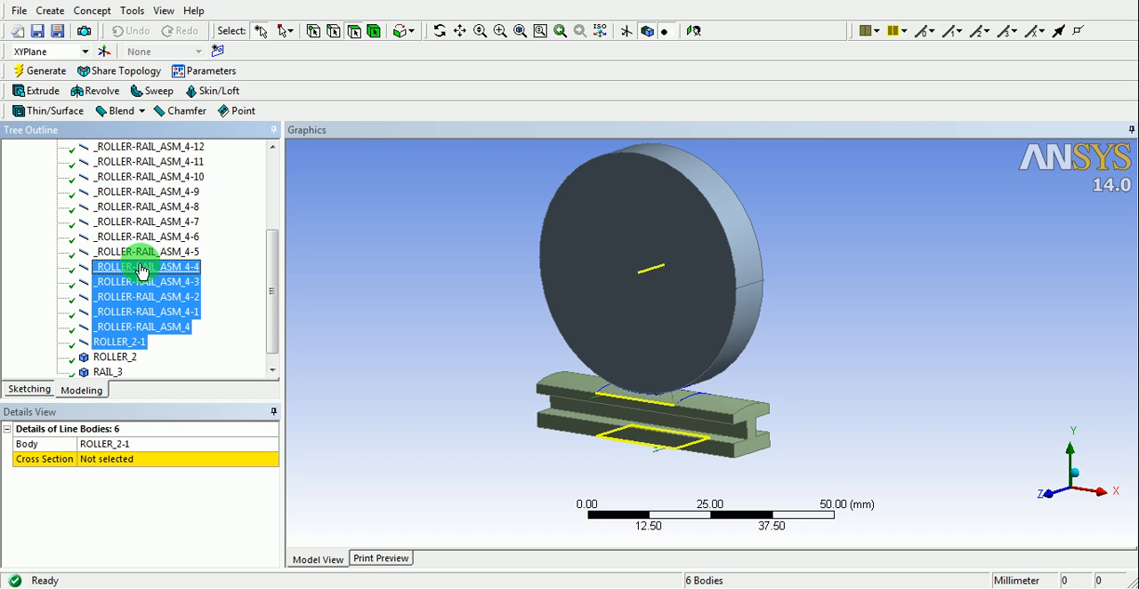
right_click(141, 269)
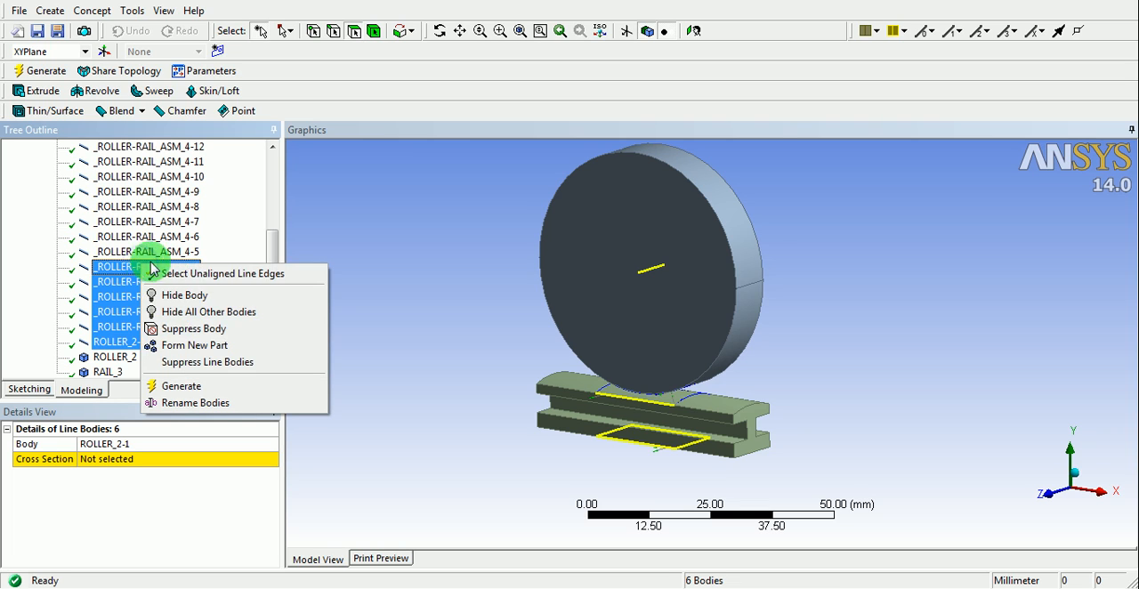
click(206, 329)
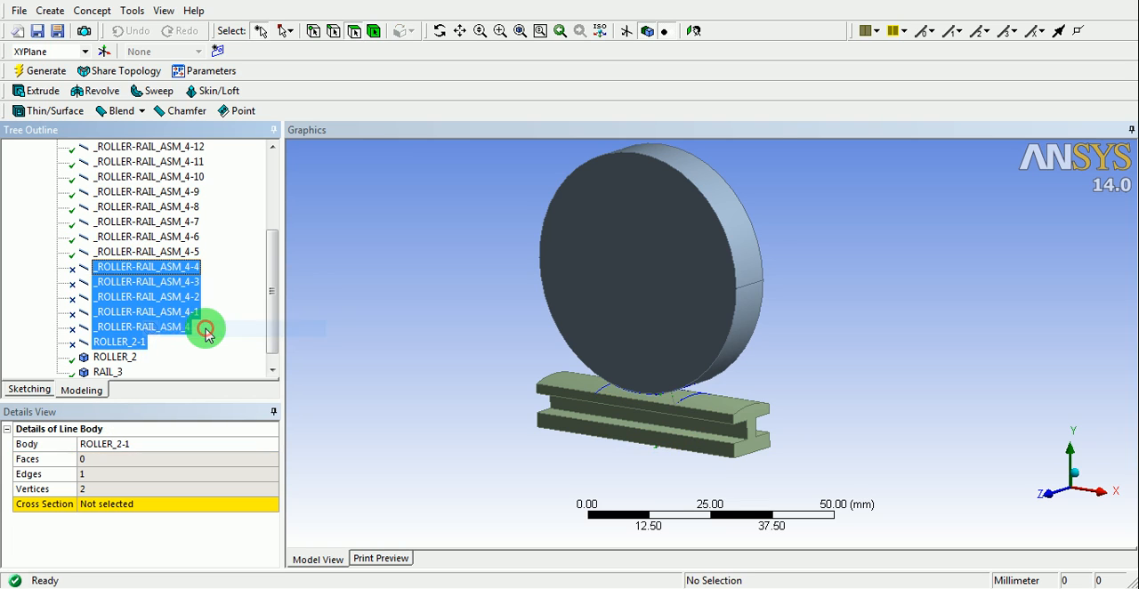
- Check the curved line body _ROLLER-RAIL_ASM_4-5 on the railhead, and suppress the line body _ROLLER-RAIL_ASM_4-6
click(165, 267)
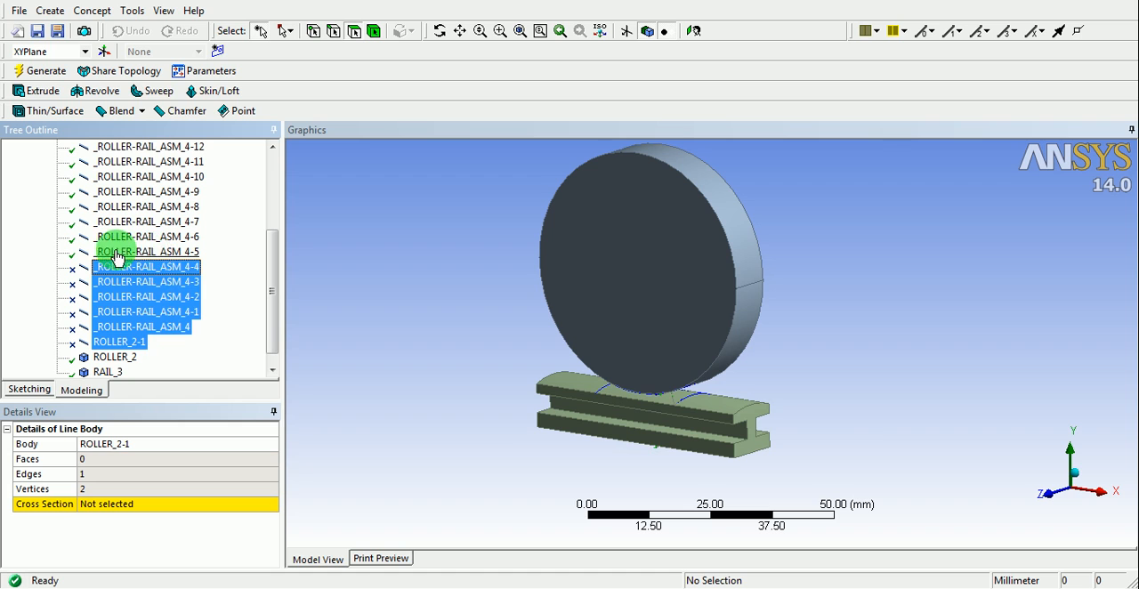
click(113, 252)
mouse_move(500, 325)
middle_down()
mouse_move(504, 350)
mouse_move(501, 340)
middle_up()
scroll(765, 433, up, 3)
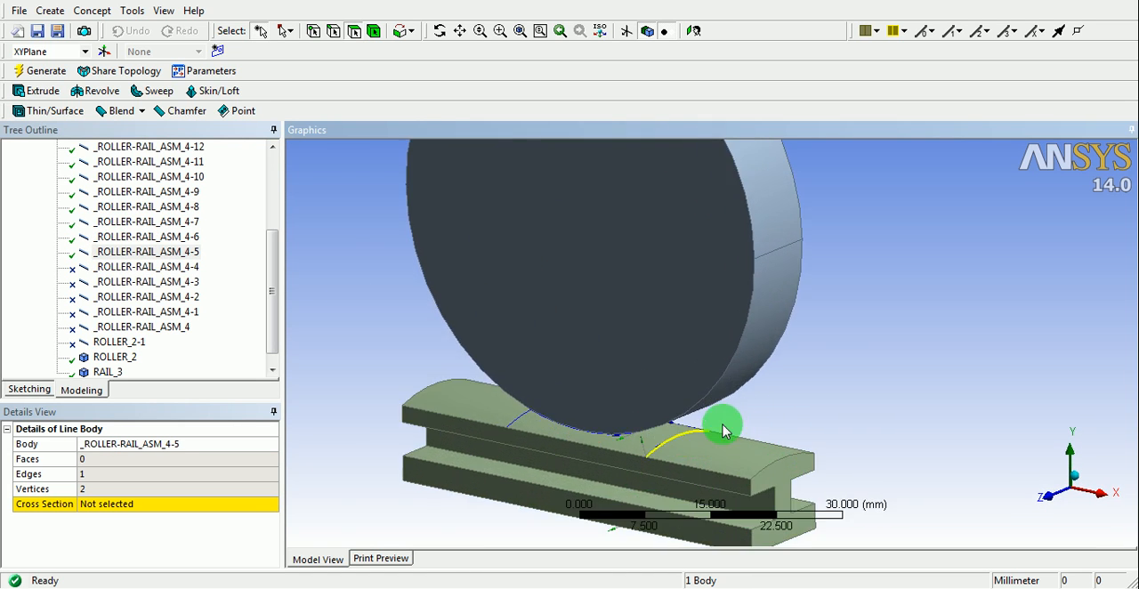
click(178, 237)
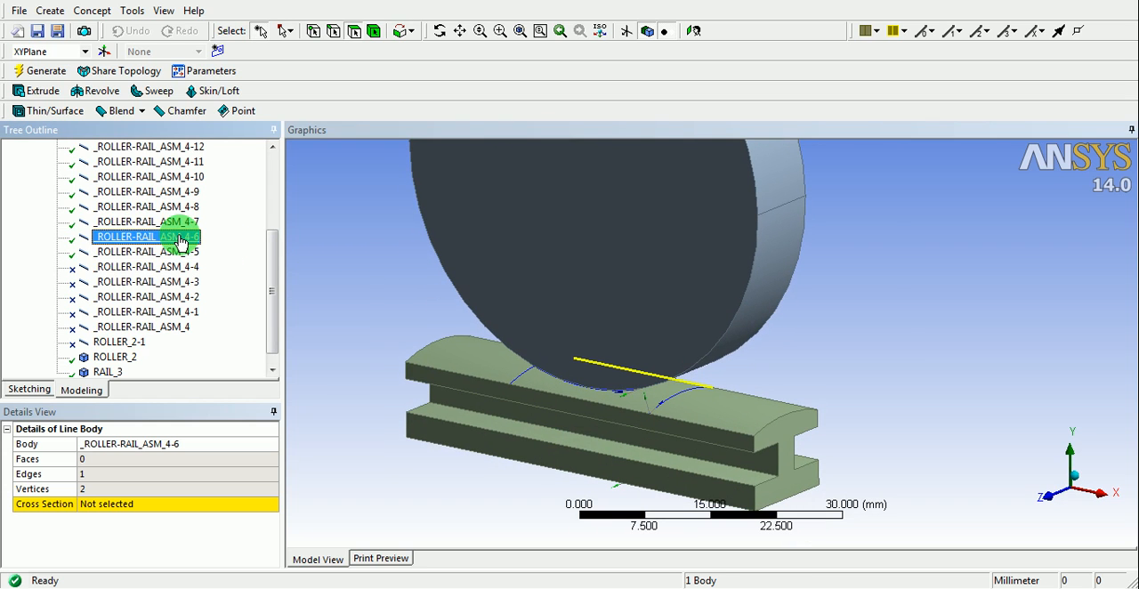
right_click(181, 242)
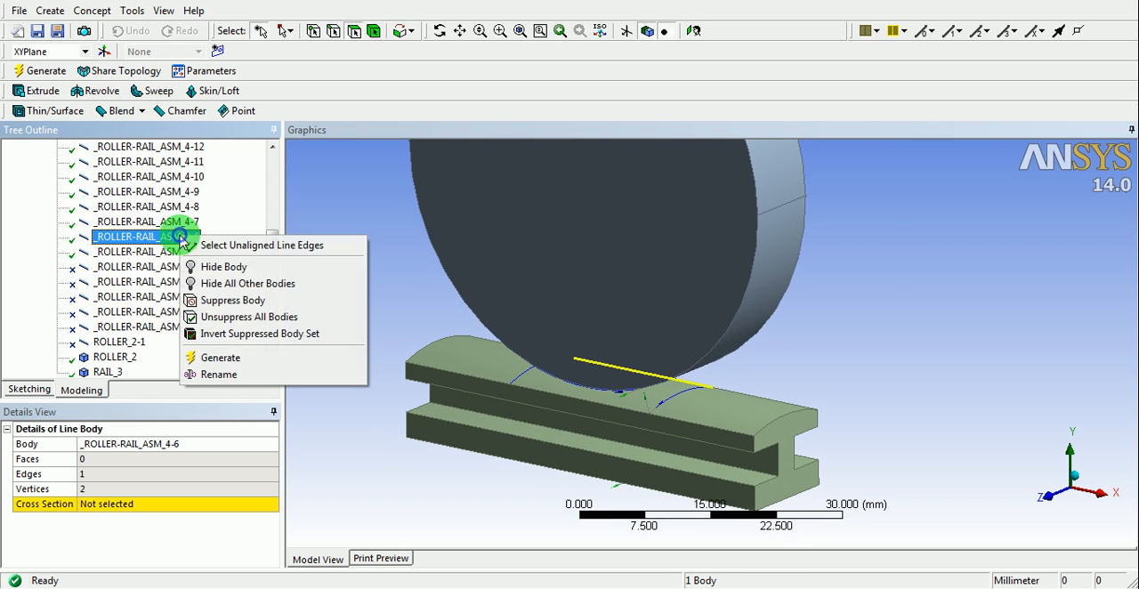
click(223, 302)
- Check the line body _ROLLER-RAIL_ASM_4-7, and suppress the line bodies _ROLLER-RAIL_ASM_4-8 through _ROLLER-RAIL_ASM_4-11 inside the rail
drag(271, 293, 281, 249)
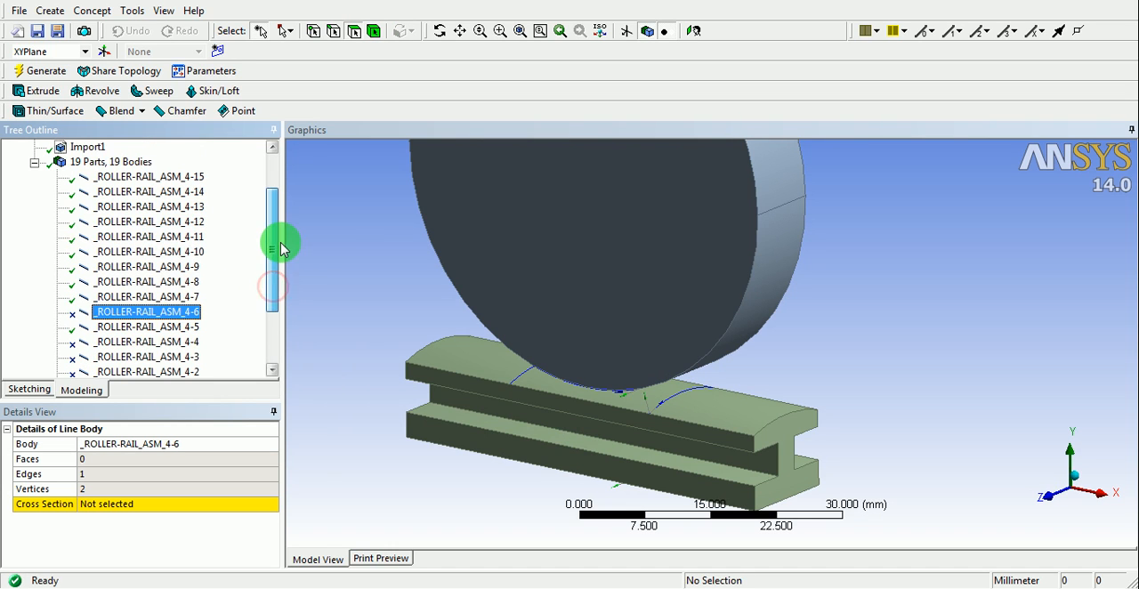
click(158, 297)
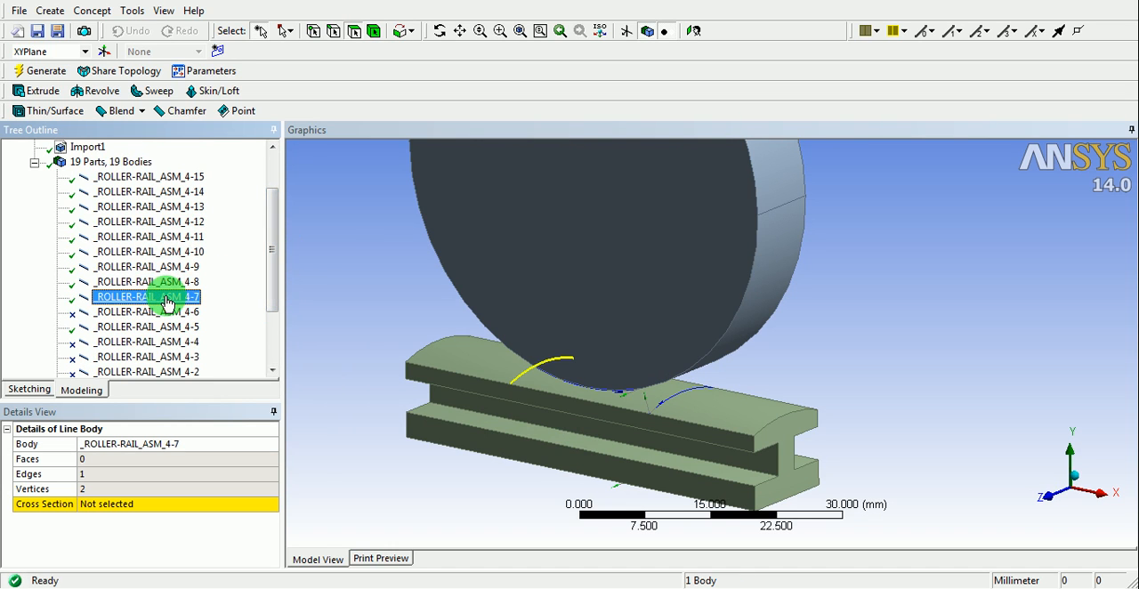
click(169, 283)
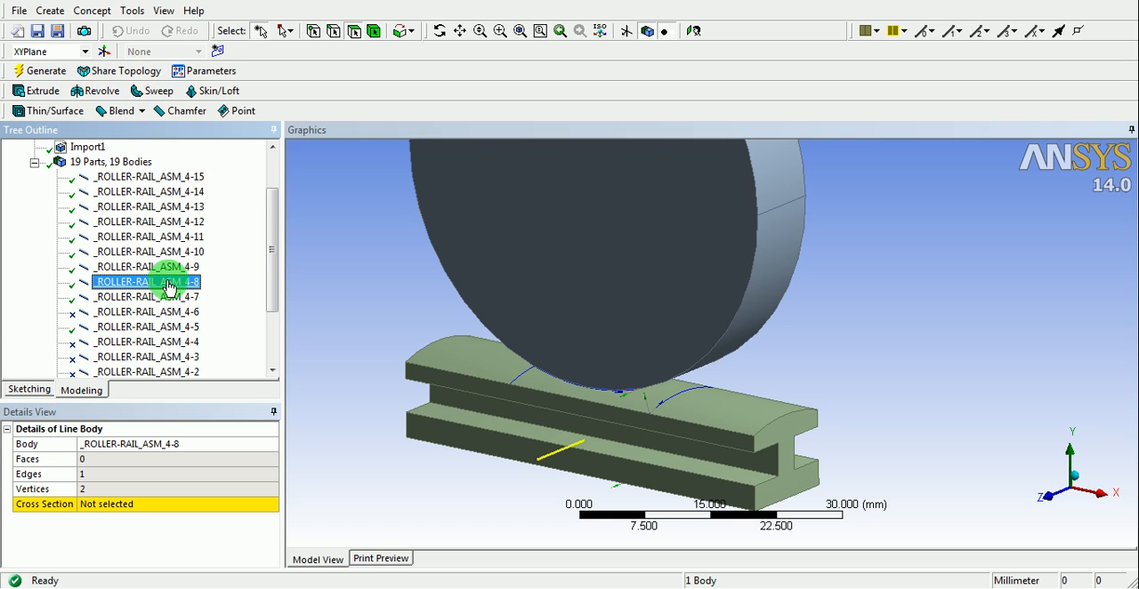
ctrl+click(169, 269)
ctrl+click(169, 253)
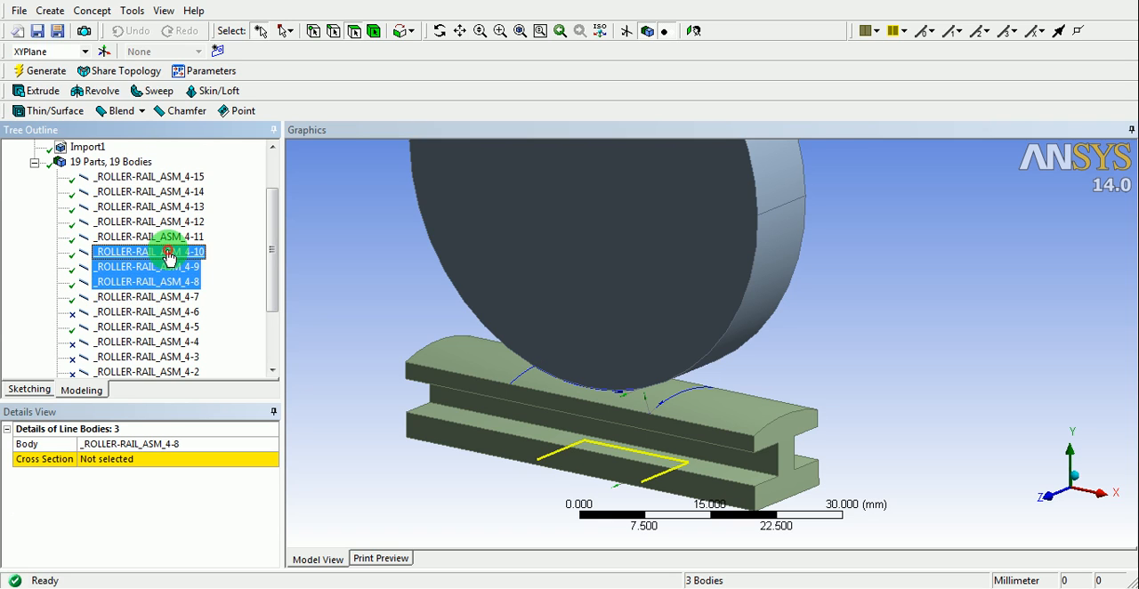
ctrl+click(169, 238)
right_click(169, 242)
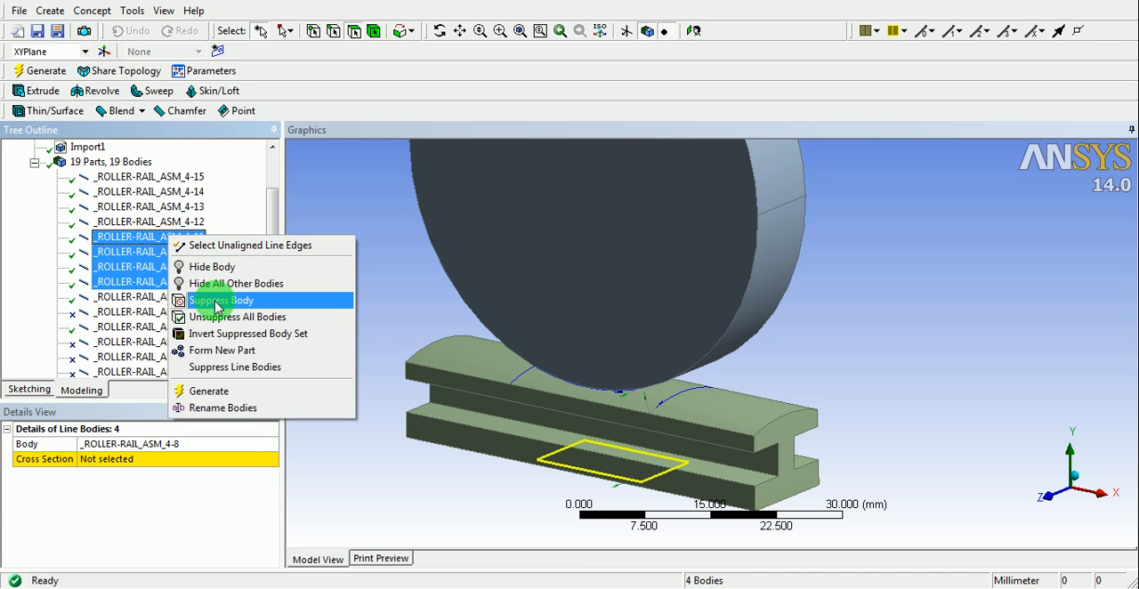
click(216, 307)
- Check the straight line bodies _ROLLER-RAIL_ASM_4-12 and 4-14 on the wheel, and suppress the curved line bodies 4-13 and 4-15
drag(267, 273, 275, 242)
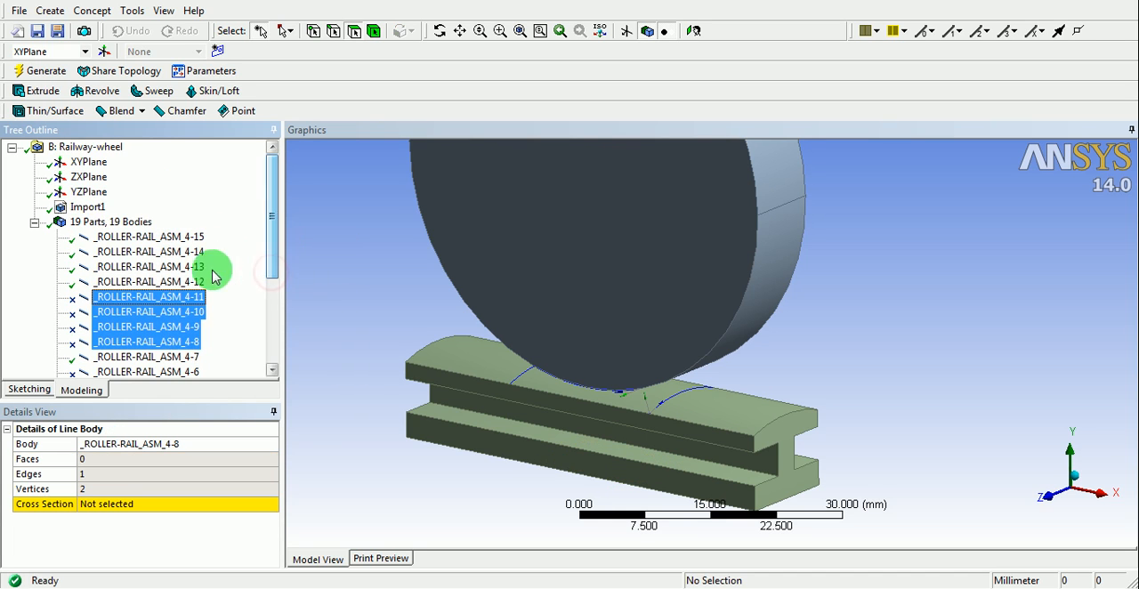
click(183, 280)
middle_drag(560, 335, 673, 291)
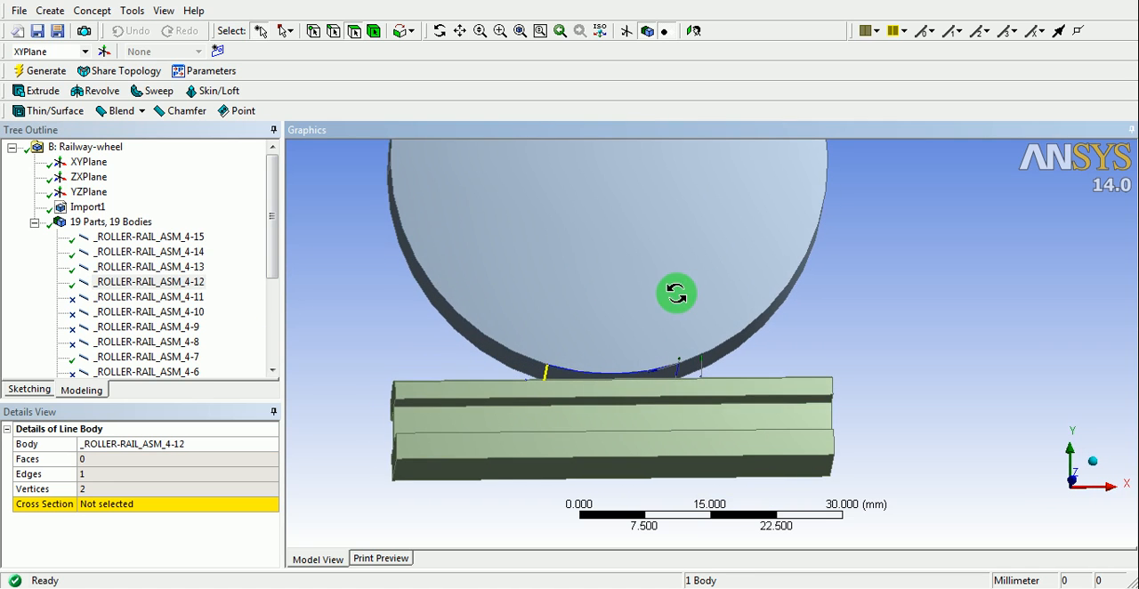
ctrl+click(195, 254)
mouse_move(615, 355)
middle_down()
mouse_move(572, 350)
mouse_move(610, 363)
middle_up()
click(156, 267)
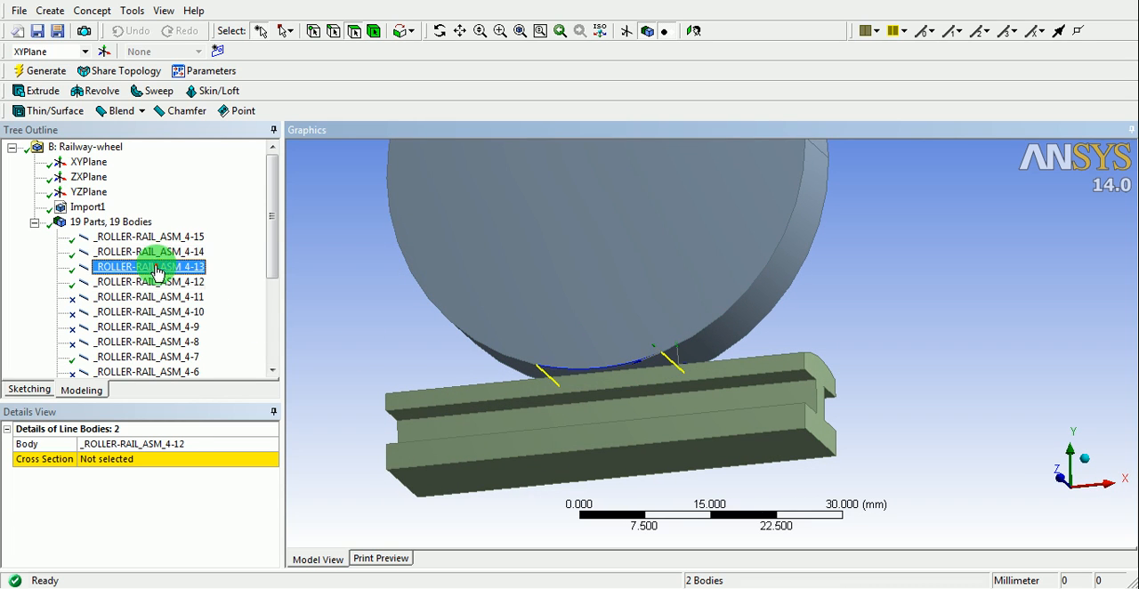
ctrl+click(167, 237)
right_click(169, 242)
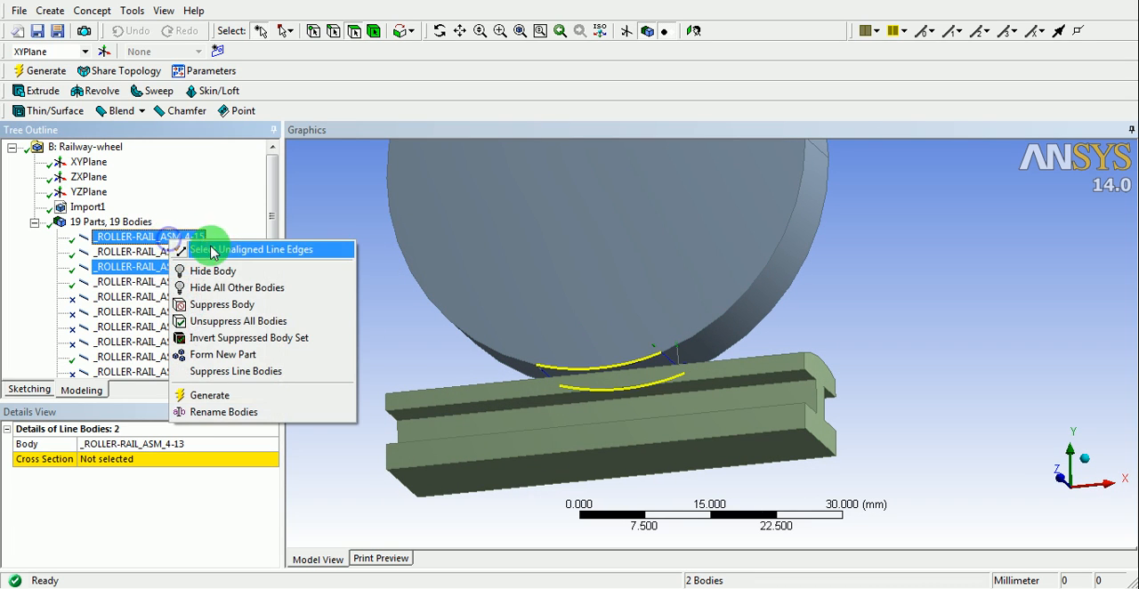
click(222, 303)
- Create a Face Split feature with the rail's curved top face as the target face
middle_drag(582, 365, 450, 438)
middle_drag(732, 445, 686, 394)
scroll(670, 393, down, 2)
scroll(670, 394, down, 1)
scroll(582, 371, down, 2)
mouse_move(591, 363)
middle_down()
mouse_move(608, 354)
mouse_move(599, 361)
middle_up()
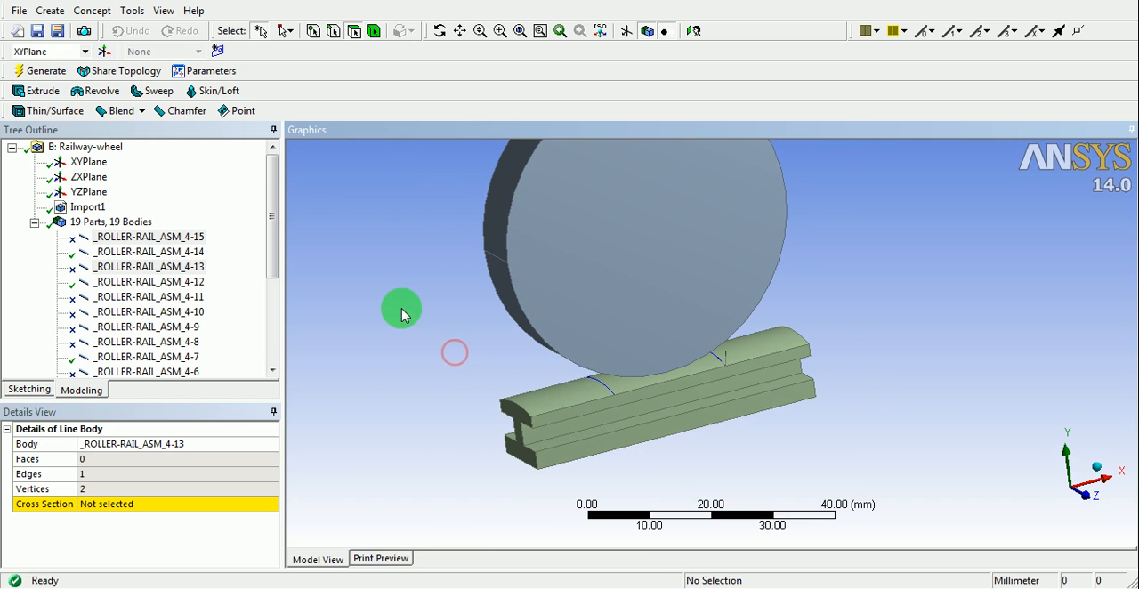
click(123, 12)
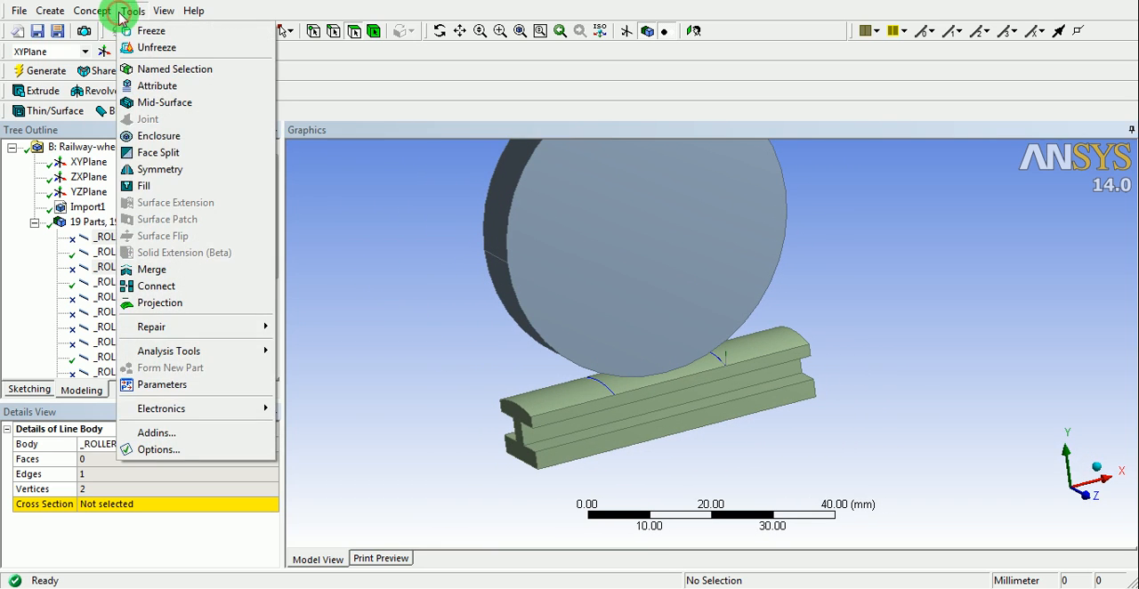
click(163, 153)
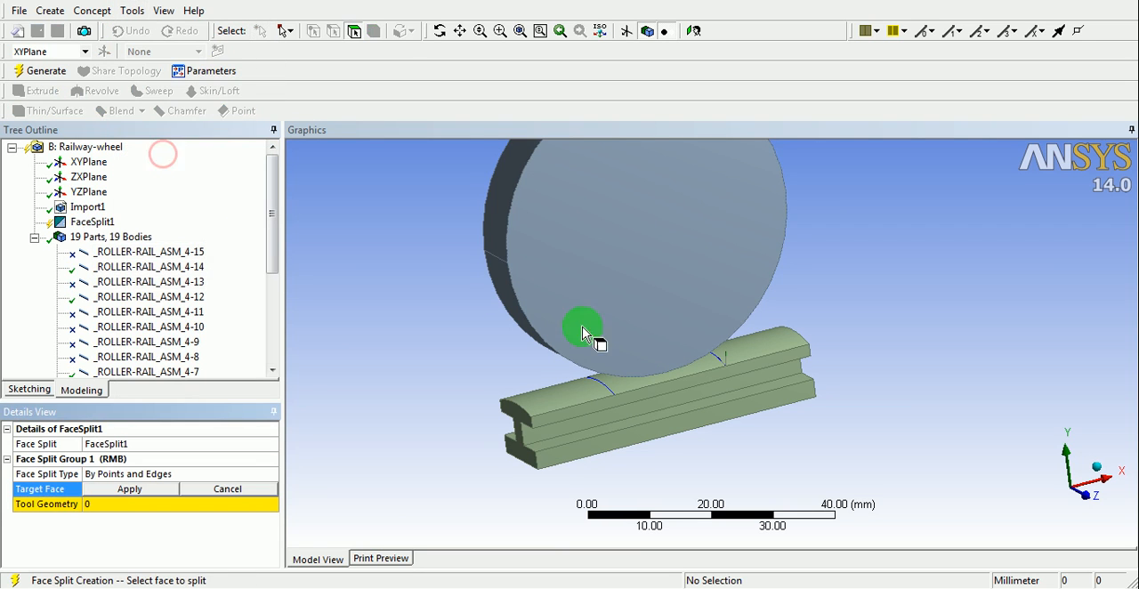
middle_drag(585, 330, 648, 364)
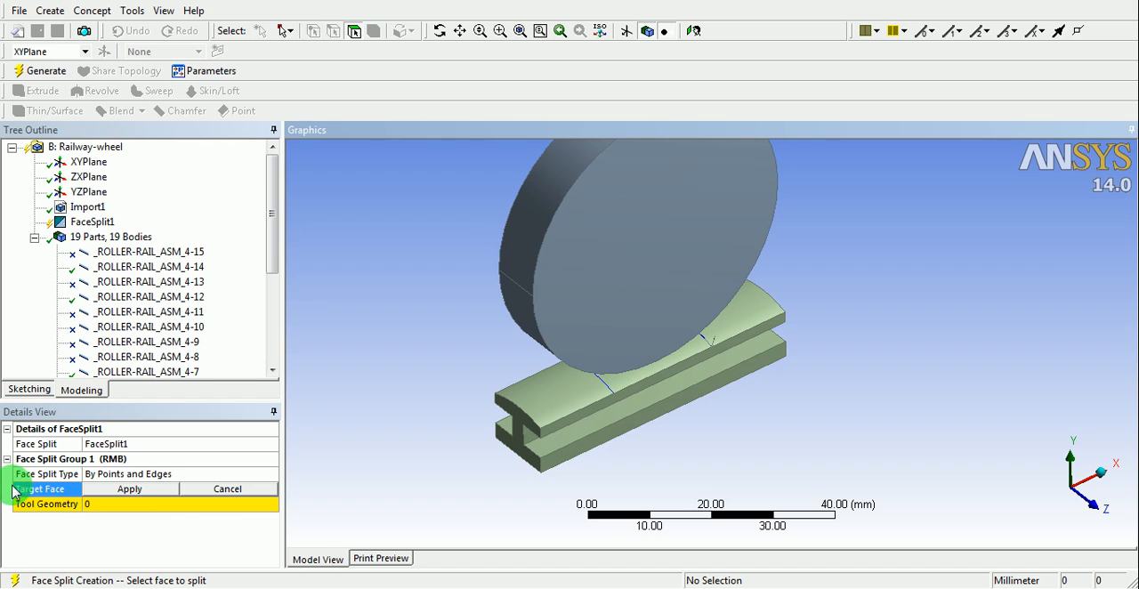
click(564, 389)
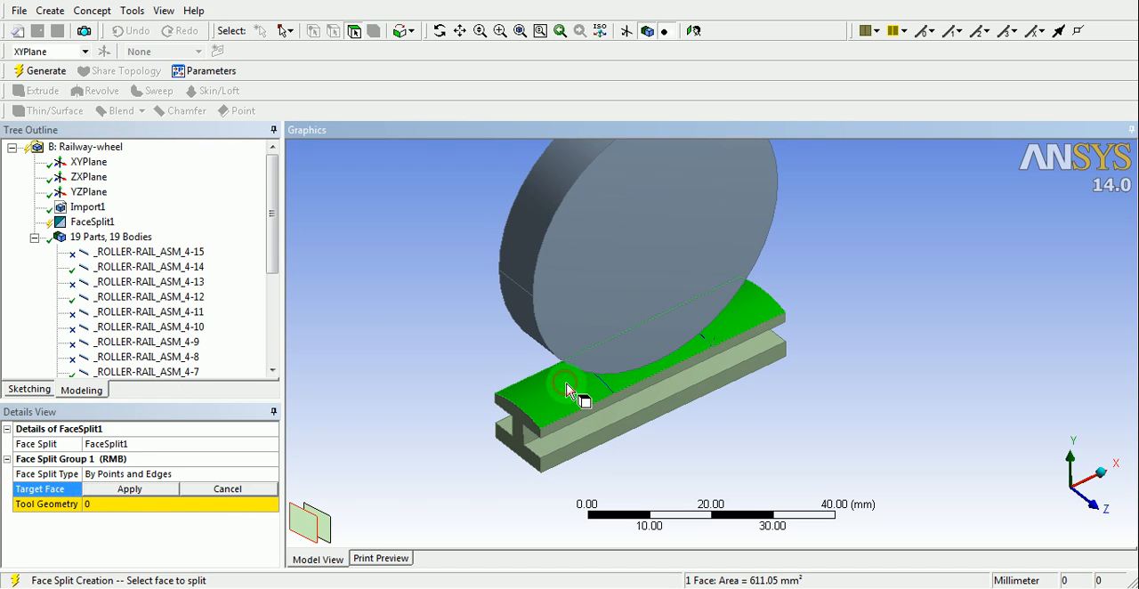
click(131, 490)
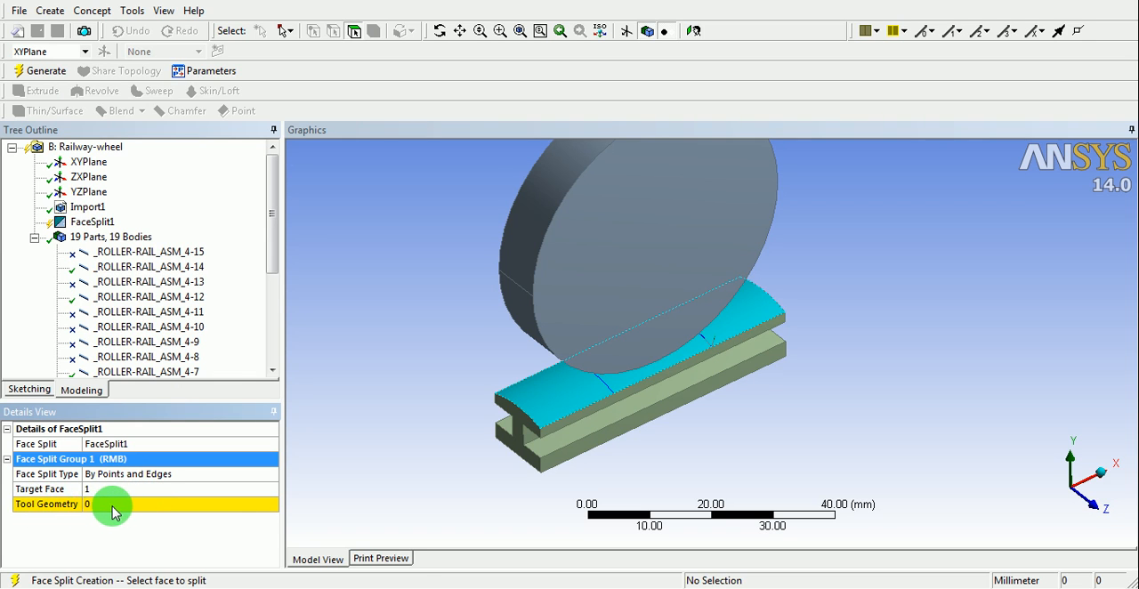
- Use the two curved line-body edges across the railhead as the face split's tool geometry and generate it
click(125, 506)
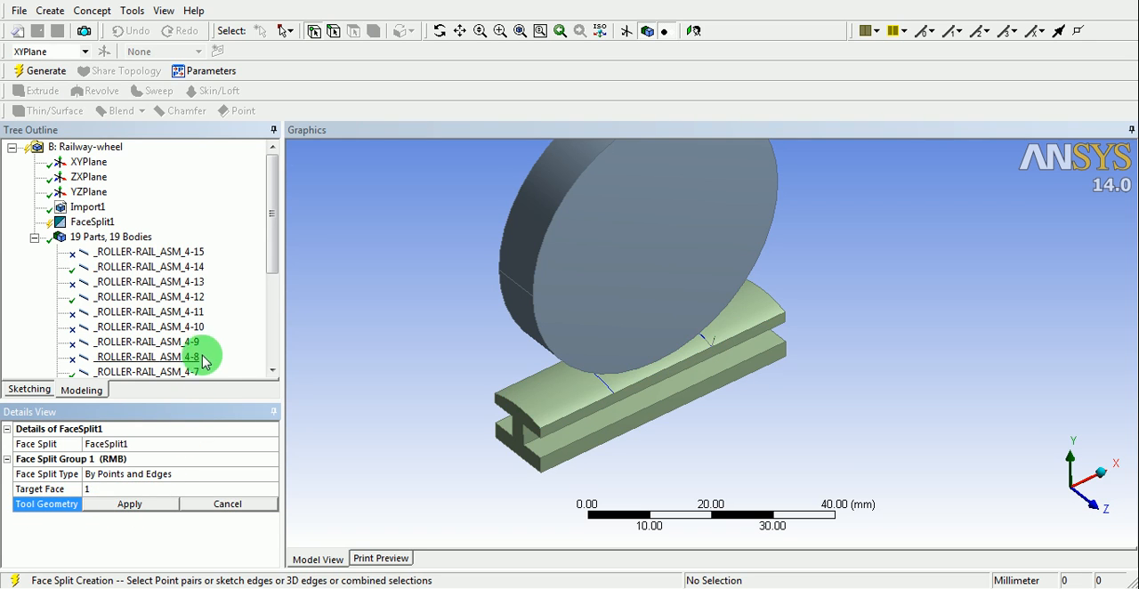
click(333, 31)
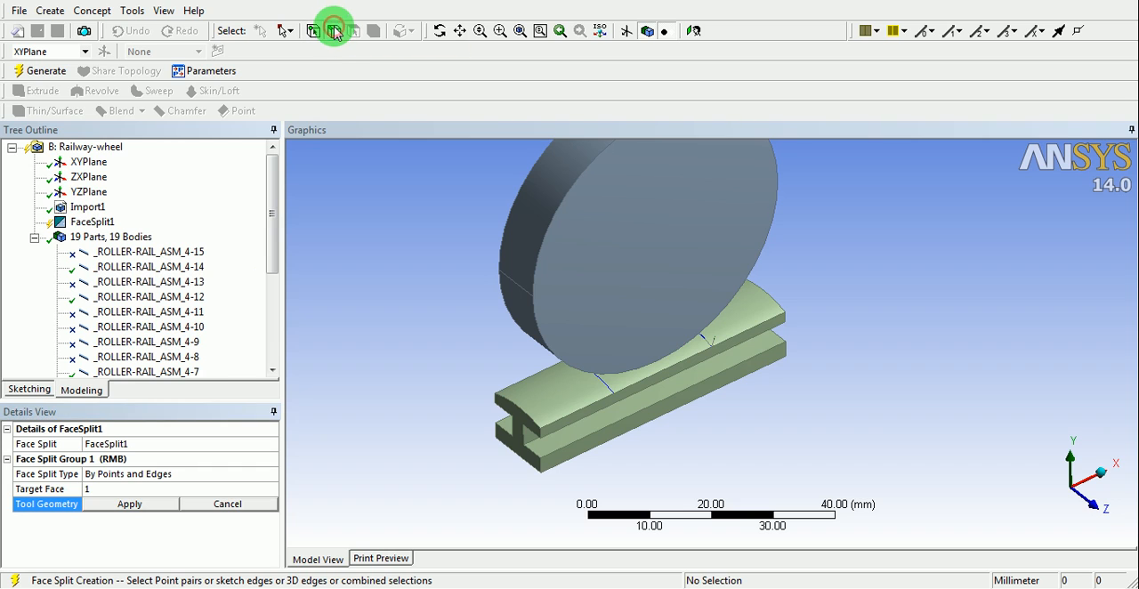
click(600, 387)
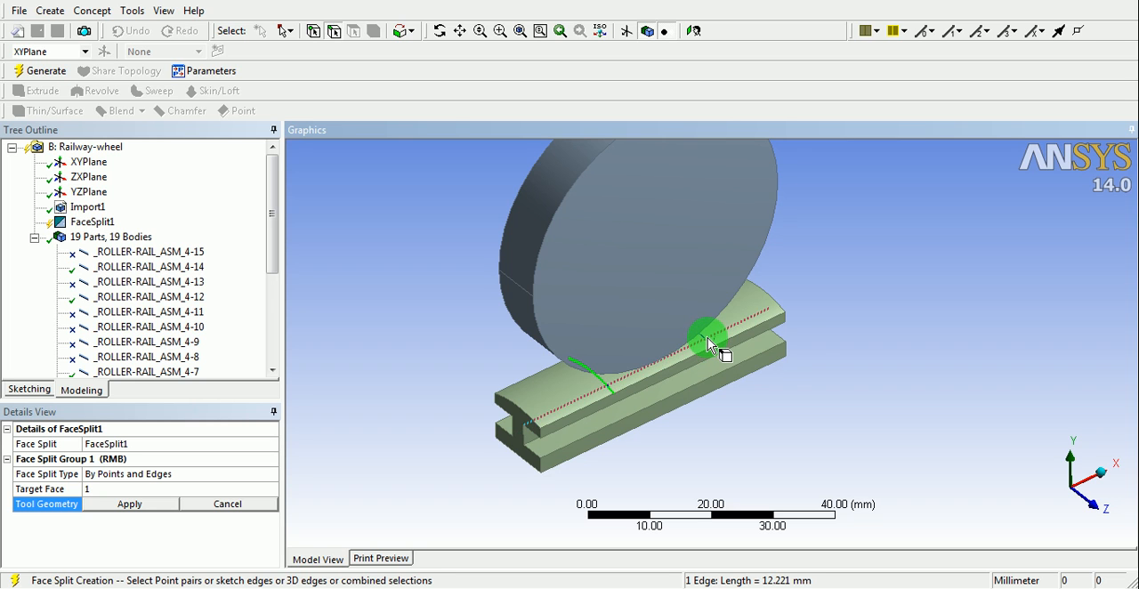
mouse_move(780, 411)
middle_down()
mouse_move(742, 419)
mouse_move(686, 401)
mouse_move(777, 397)
middle_up()
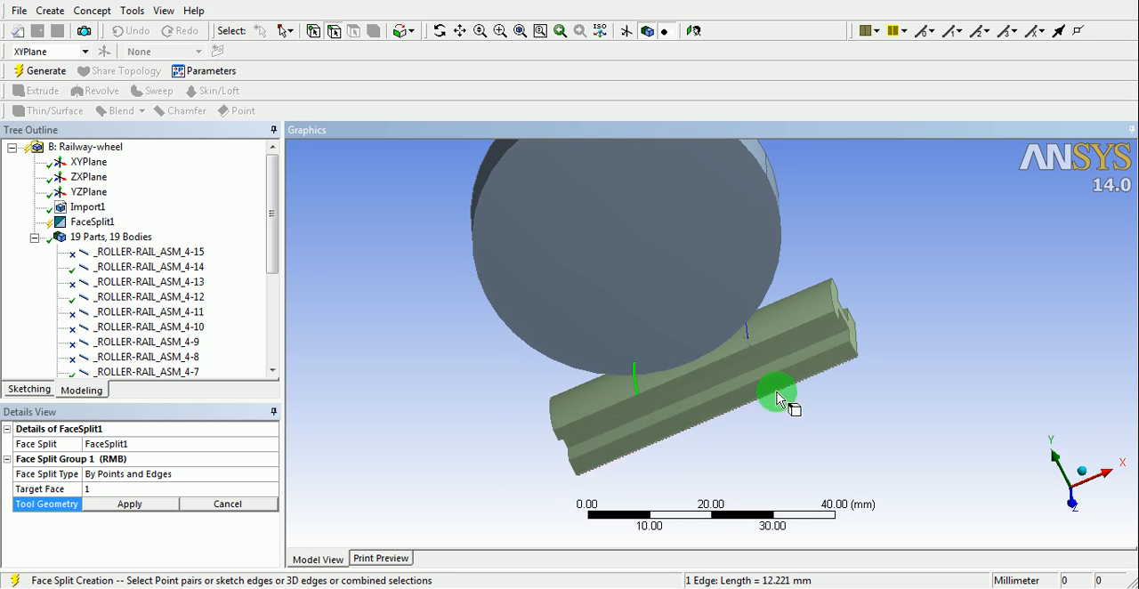
scroll(808, 356, up, 4)
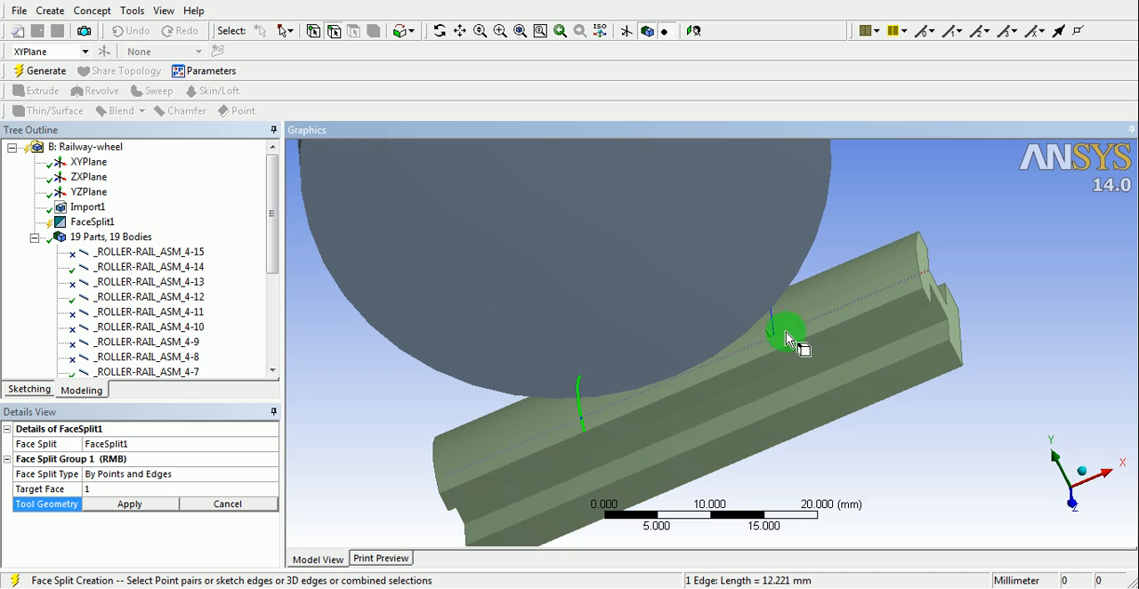
ctrl+click(776, 335)
middle_drag(522, 386, 588, 392)
click(135, 505)
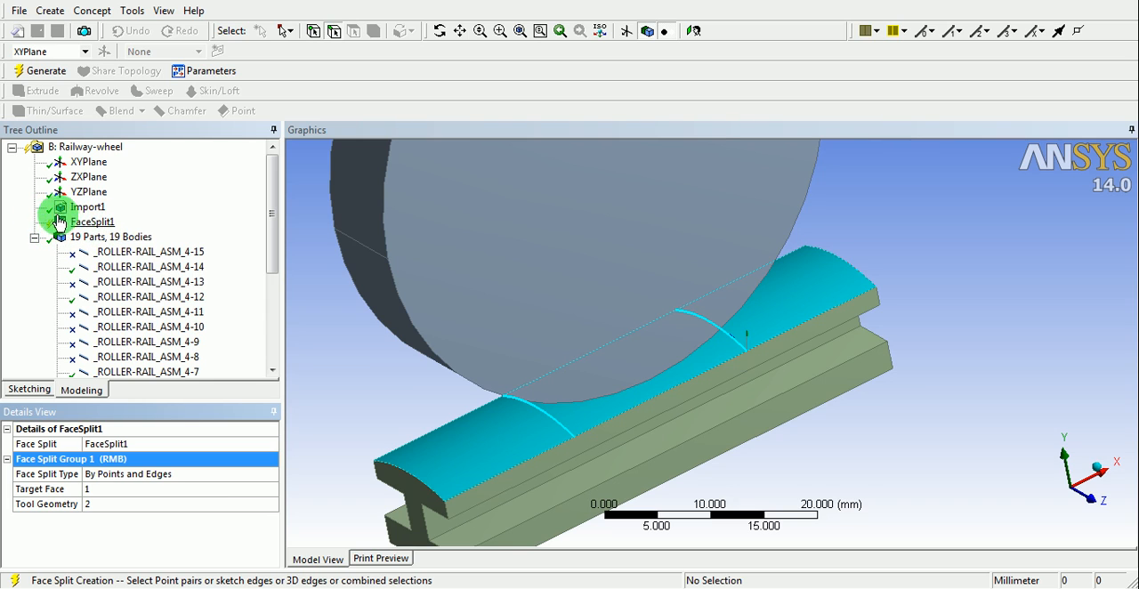
click(47, 71)
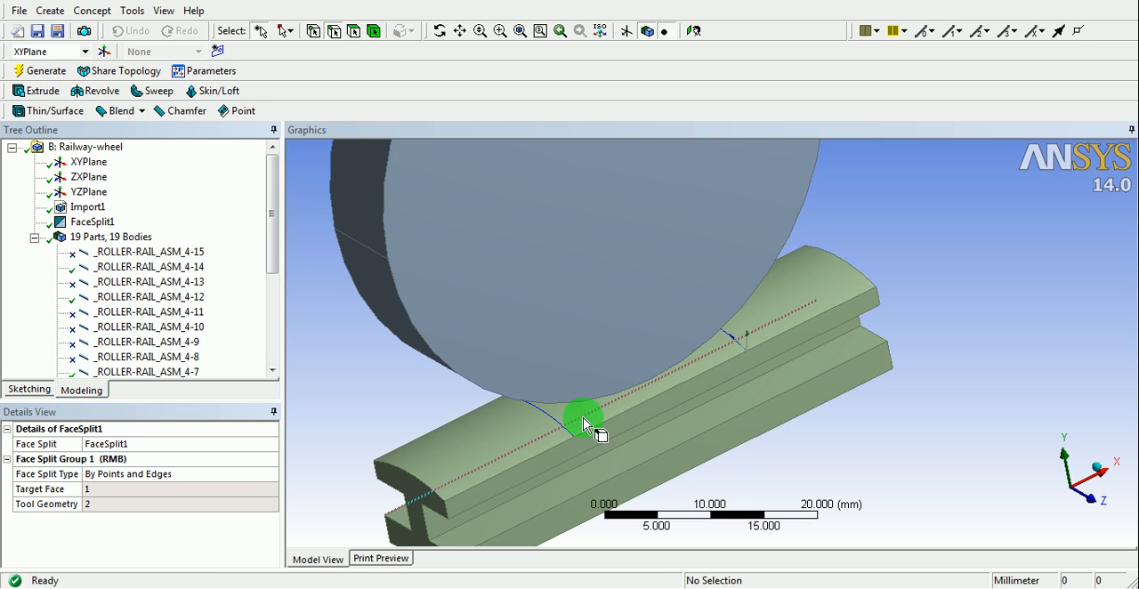
- Create a second Face Split feature with the wheel's lower rim face as the target face
middle_drag(659, 432, 621, 375)
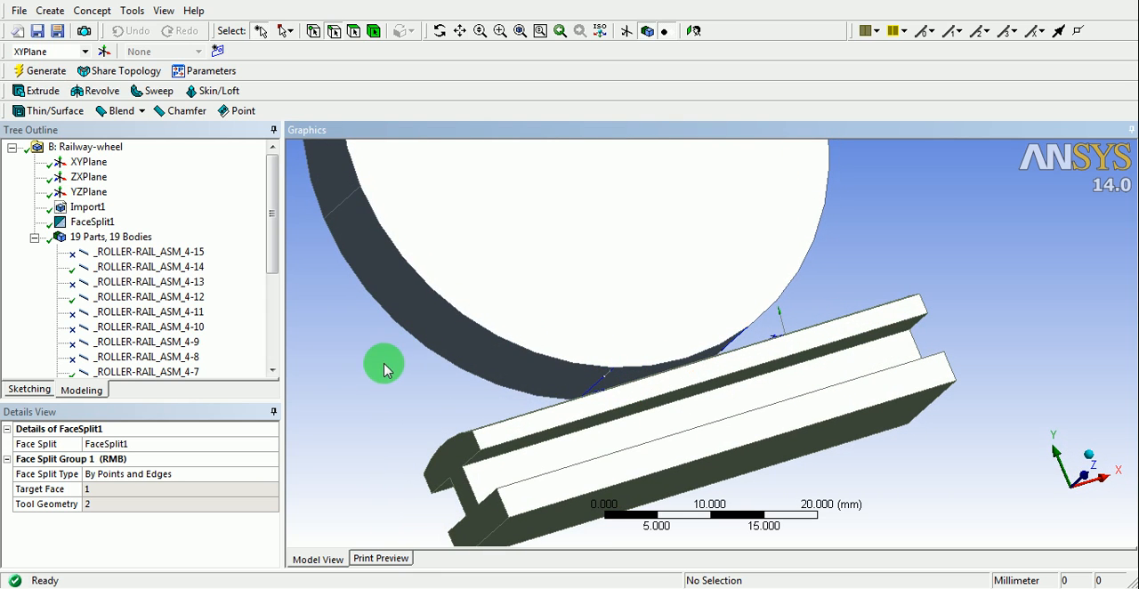
click(132, 12)
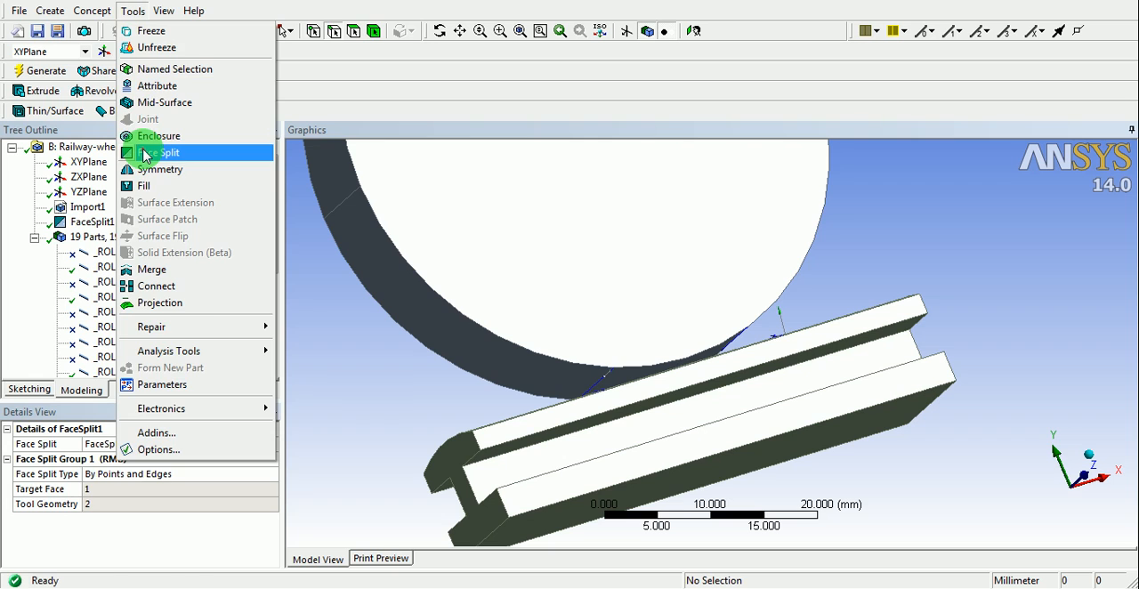
click(145, 153)
click(609, 392)
middle_drag(610, 393, 656, 381)
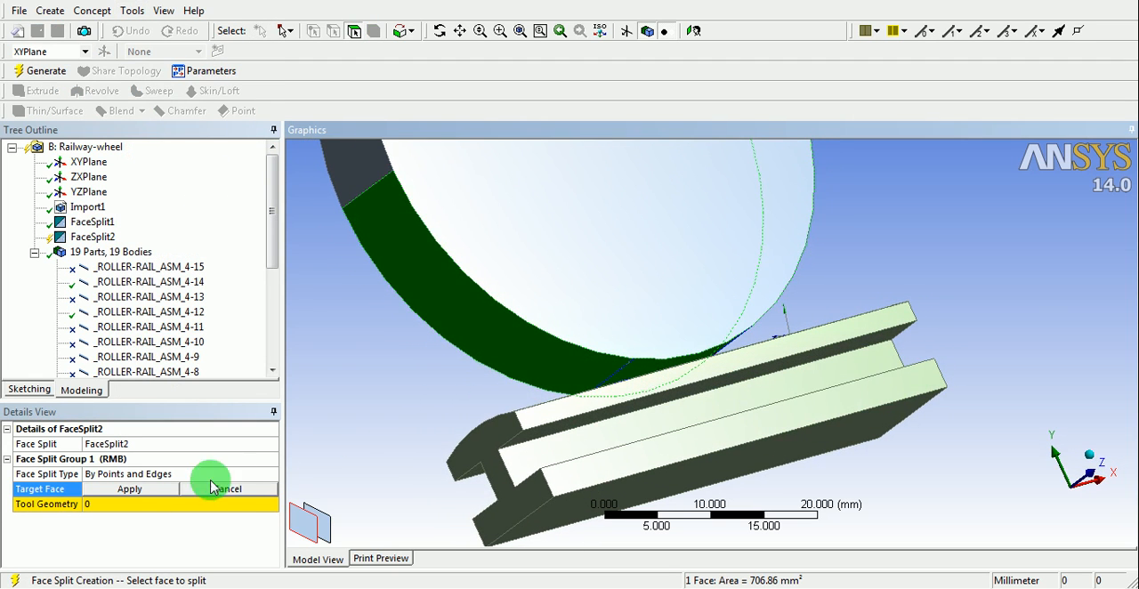
click(151, 489)
- Use the two straight line-body edges across the wheel rim as the second face split's tool geometry and generate it
click(149, 504)
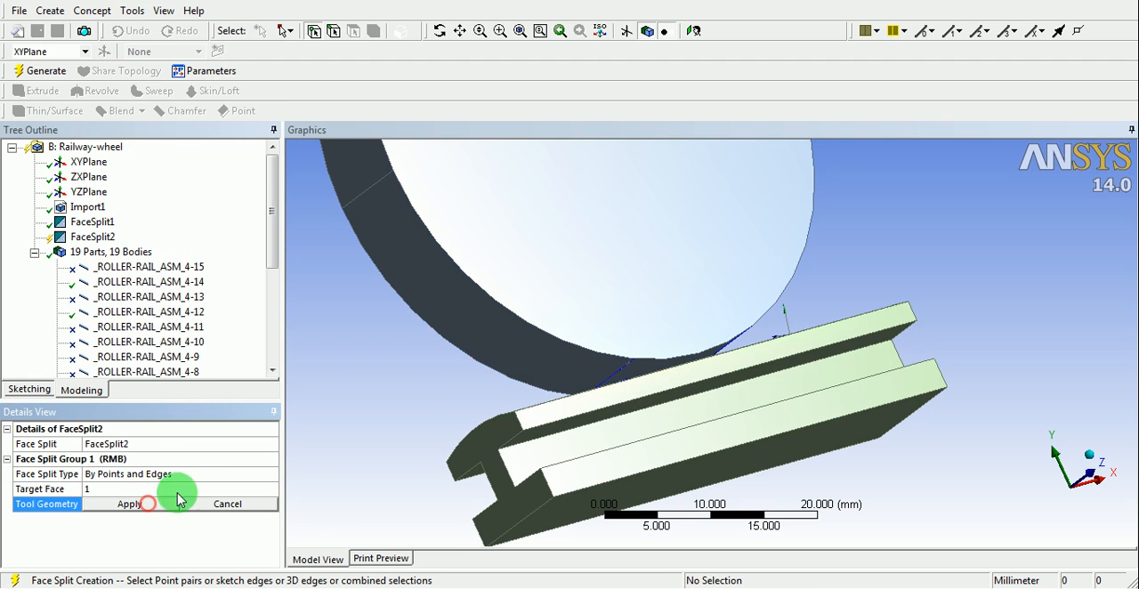
click(333, 33)
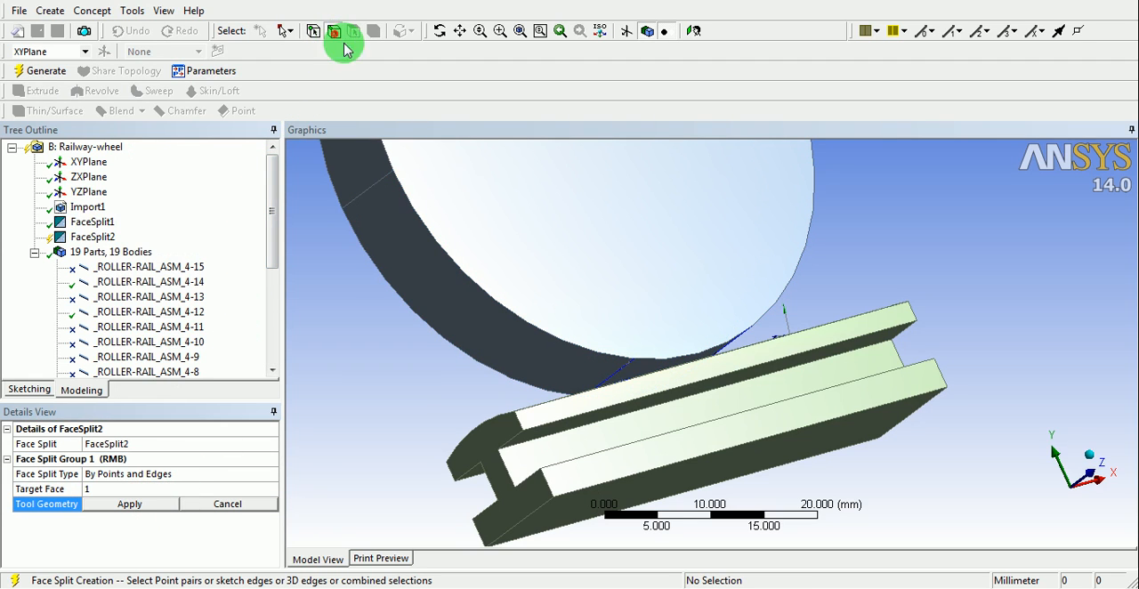
click(613, 385)
mouse_move(612, 384)
middle_down()
mouse_move(699, 374)
mouse_move(626, 384)
middle_up()
ctrl+click(714, 356)
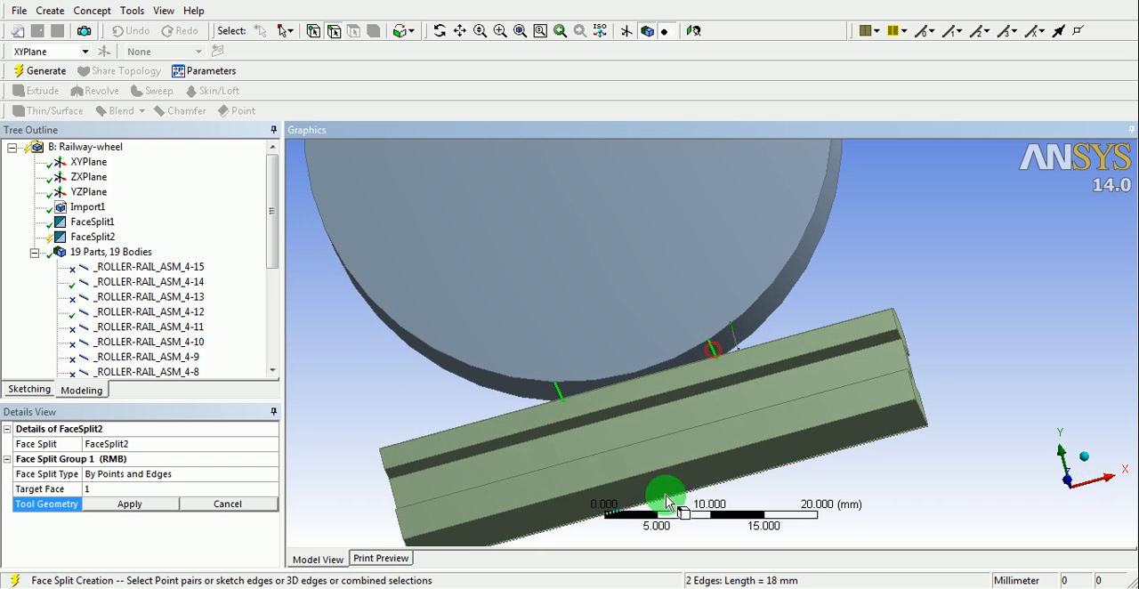
click(134, 506)
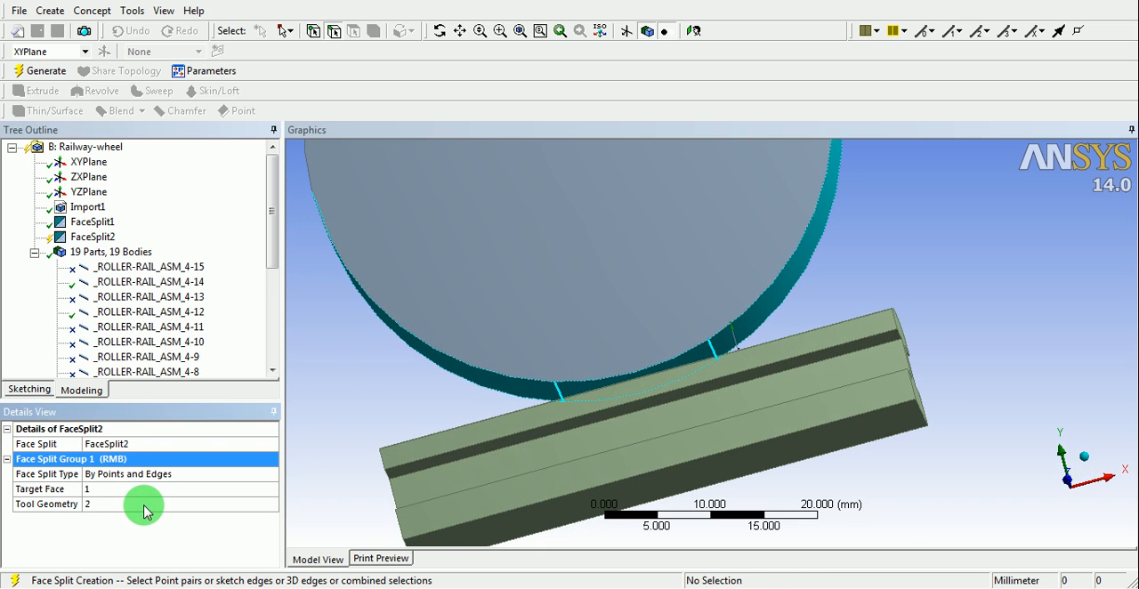
click(40, 71)
- Suppress the remaining active line bodies _ROLLER-RAIL_ASM_4-14, 4-12, 4-7 and 4-5
middle_drag(508, 264, 685, 380)
click(149, 281)
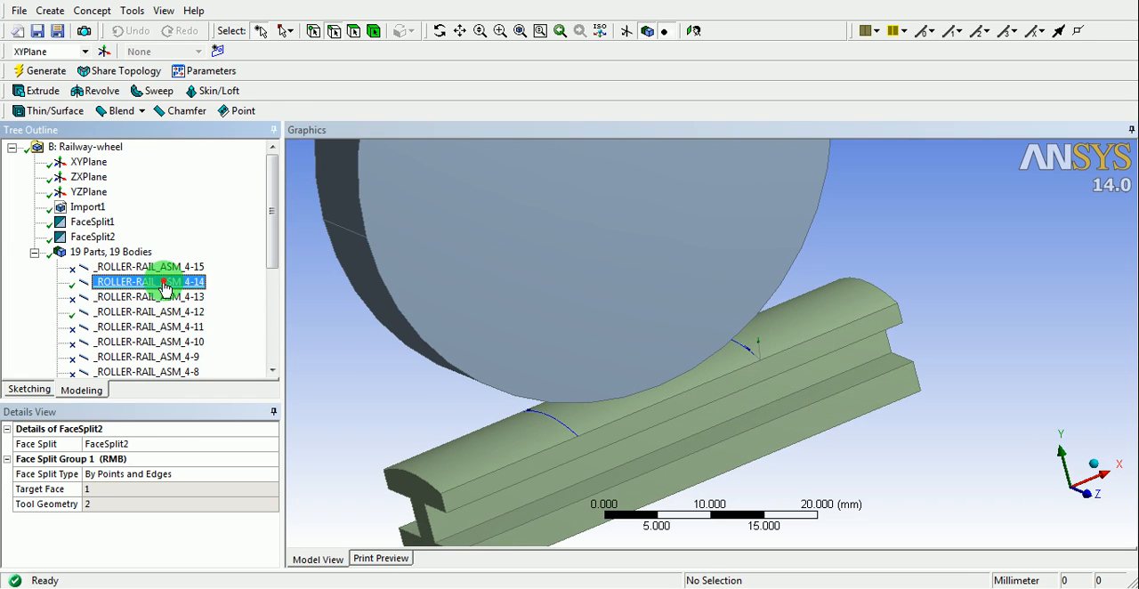
drag(275, 246, 275, 287)
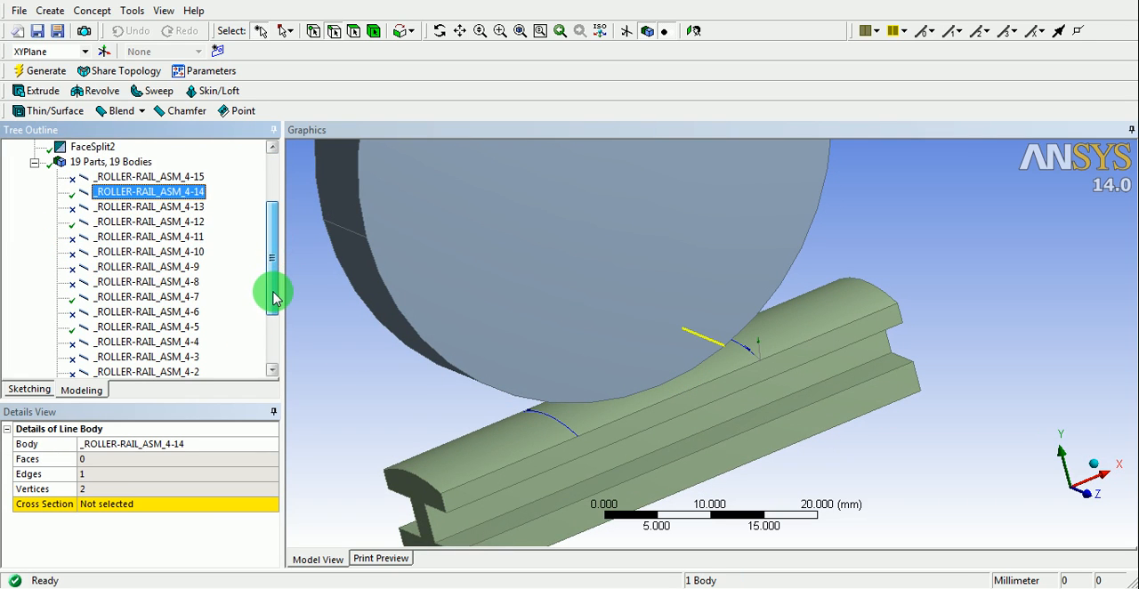
ctrl+click(104, 227)
ctrl+click(107, 327)
ctrl+click(111, 297)
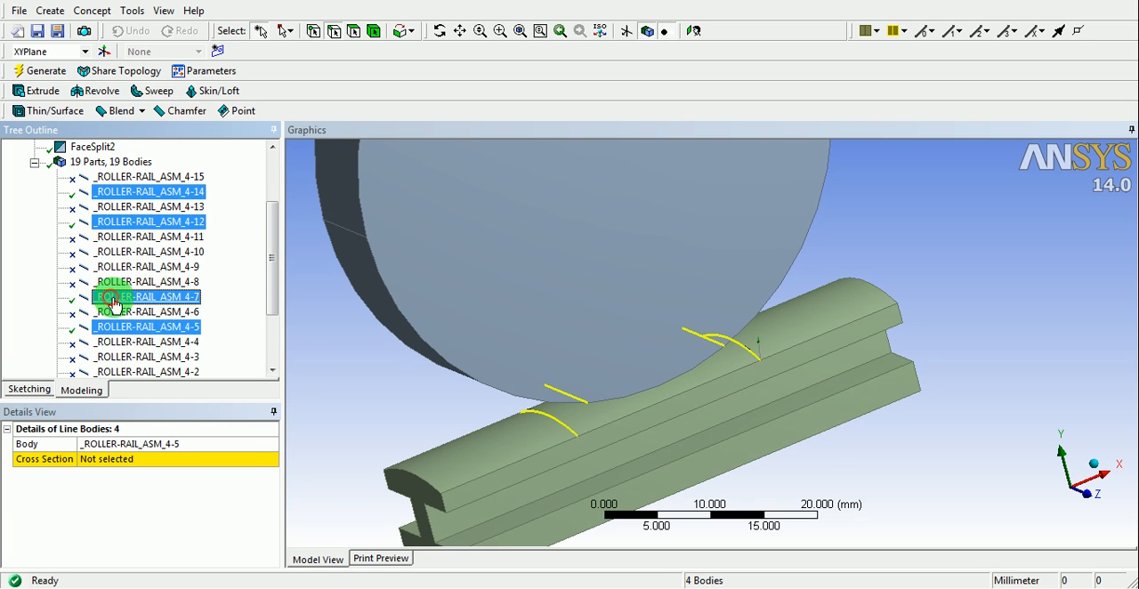
right_click(123, 302)
click(178, 365)
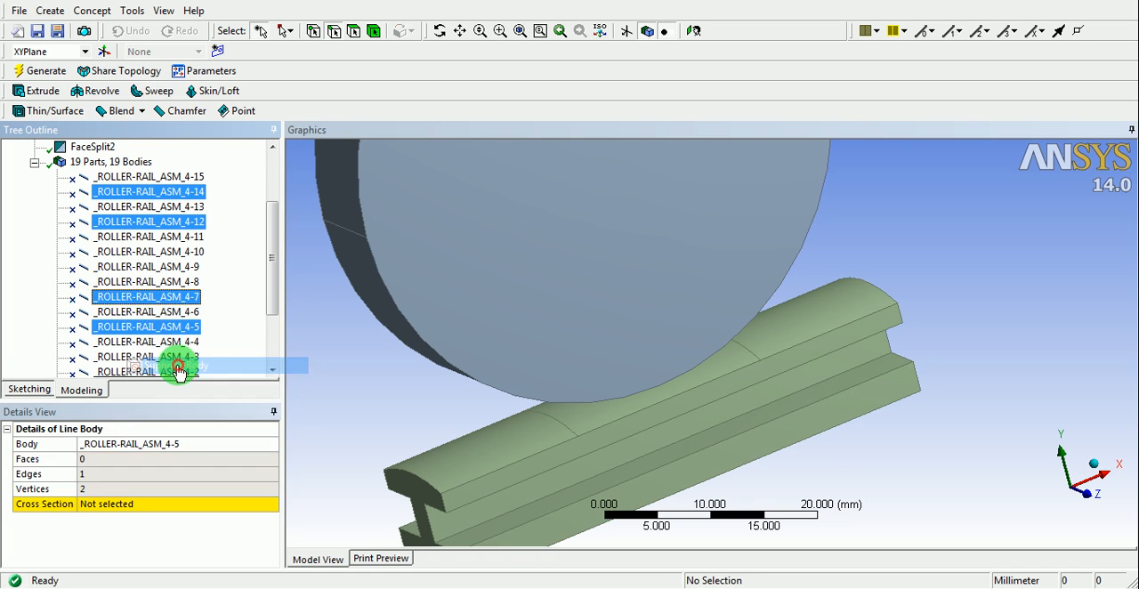
middle_drag(522, 369, 372, 359)
scroll(596, 417, up, 5)
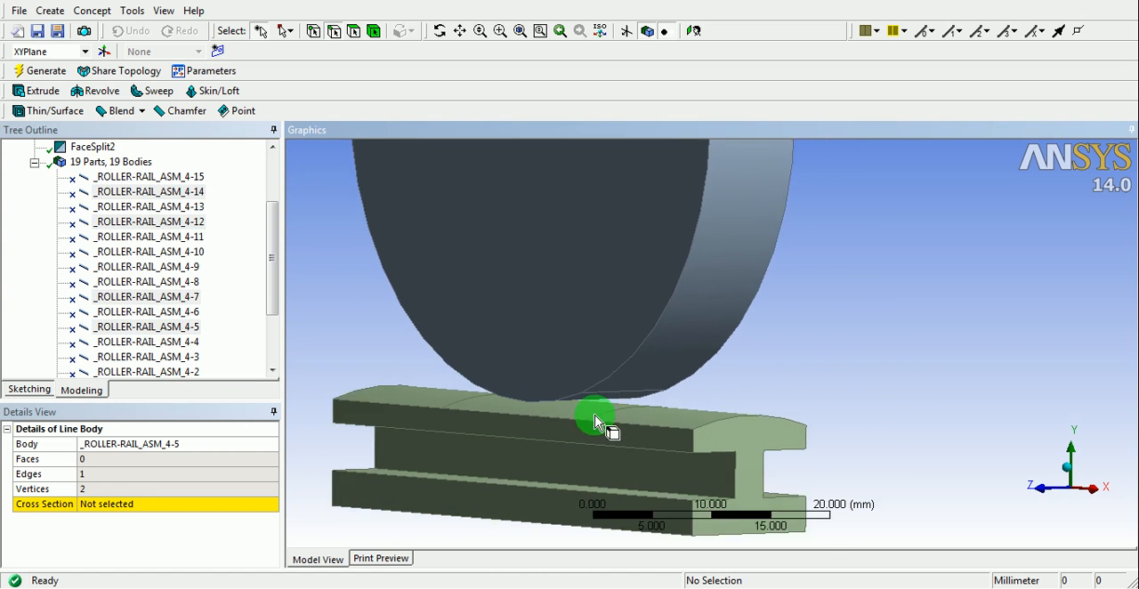
middle_drag(609, 414, 729, 401)
scroll(682, 394, down, 8)
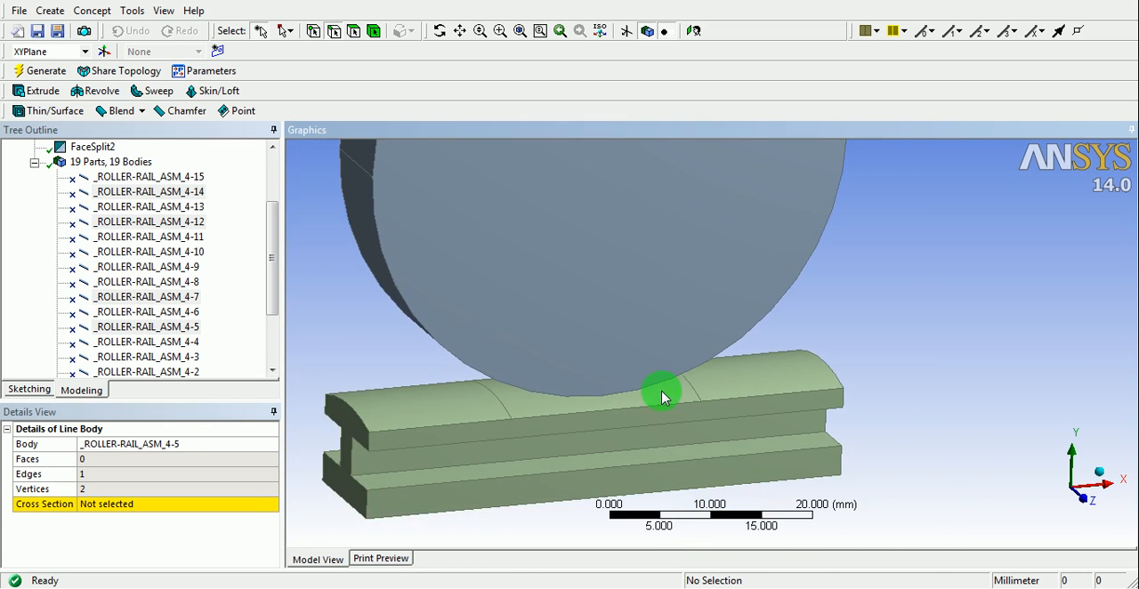
- Switch back from the geometry editor to the Workbench project schematic
scroll(578, 380, down, 2)
middle_drag(614, 402, 600, 369)
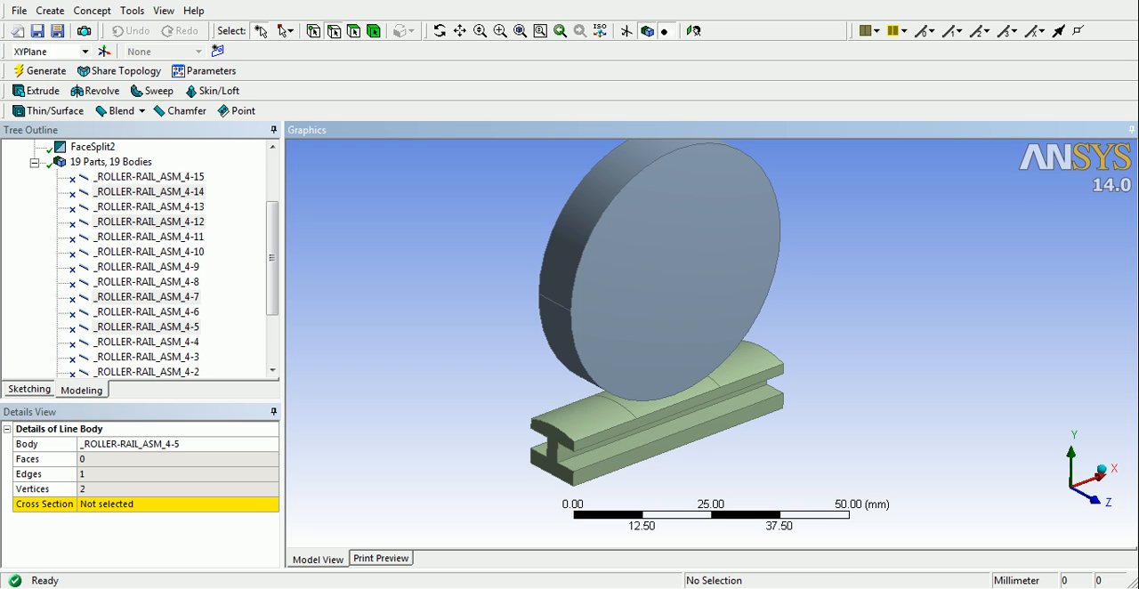
right_click(747, 588)
click(729, 562)
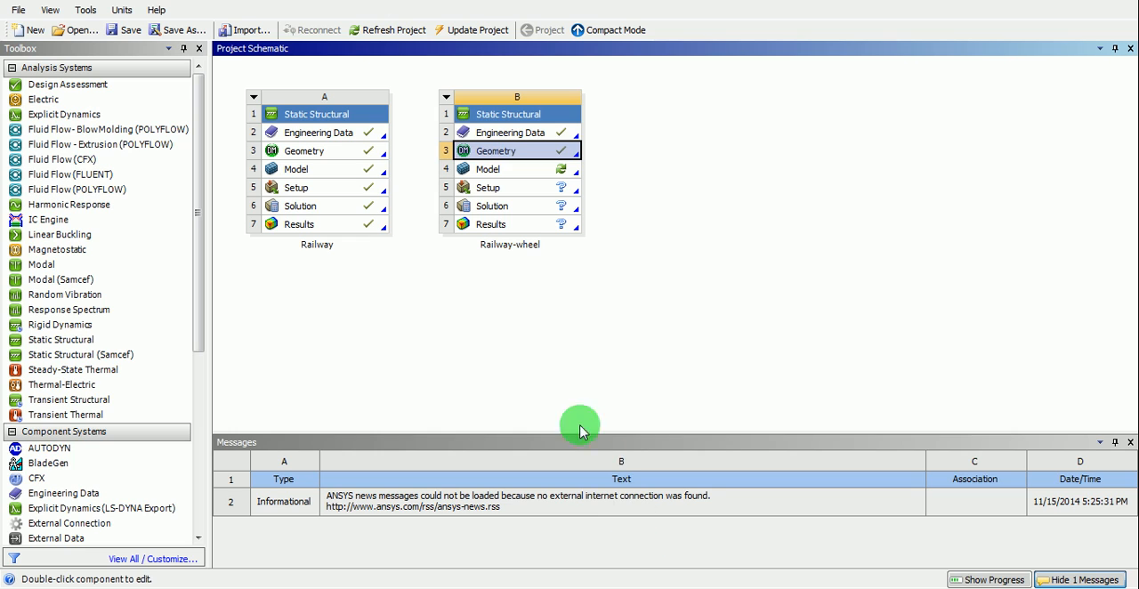
click(574, 372)
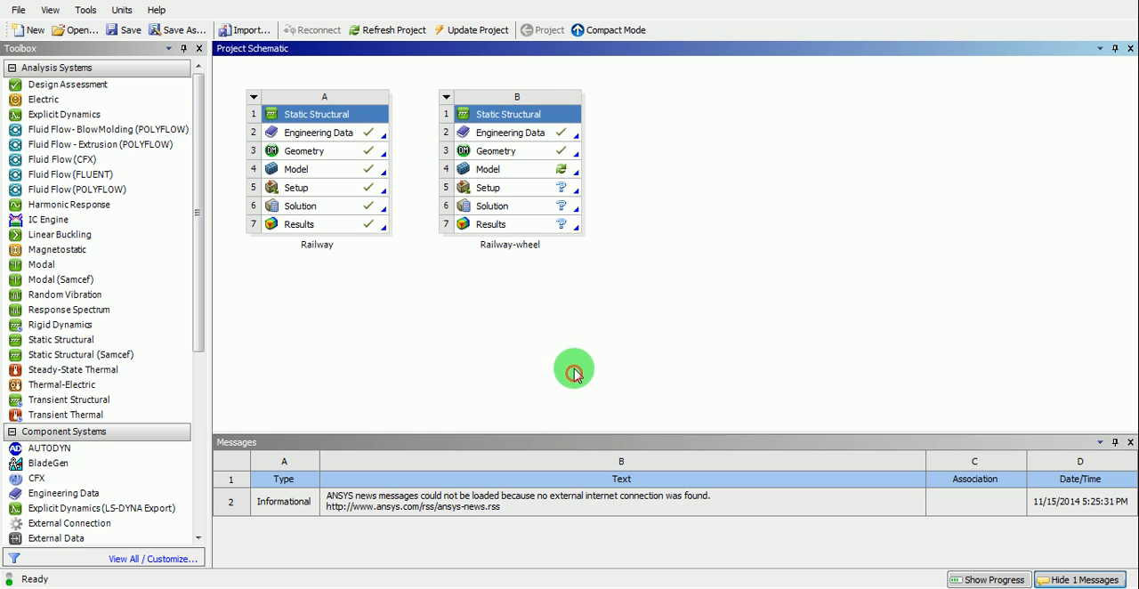
- Try to open the Model cell of the Railway-wheel static structural system for editing and dismiss the error dialog
right_click(536, 174)
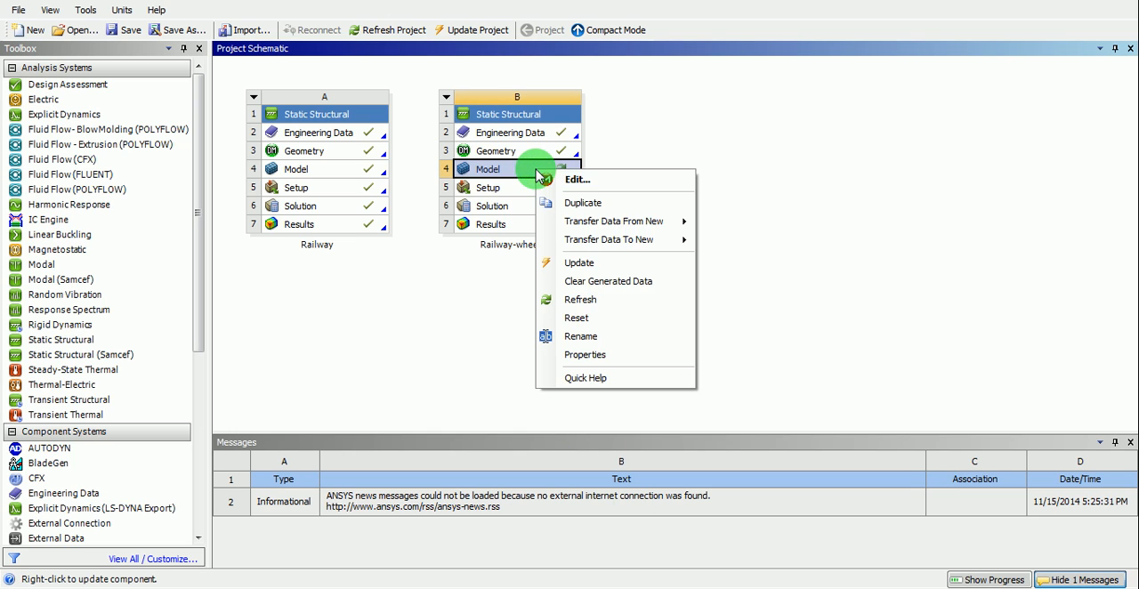
click(579, 181)
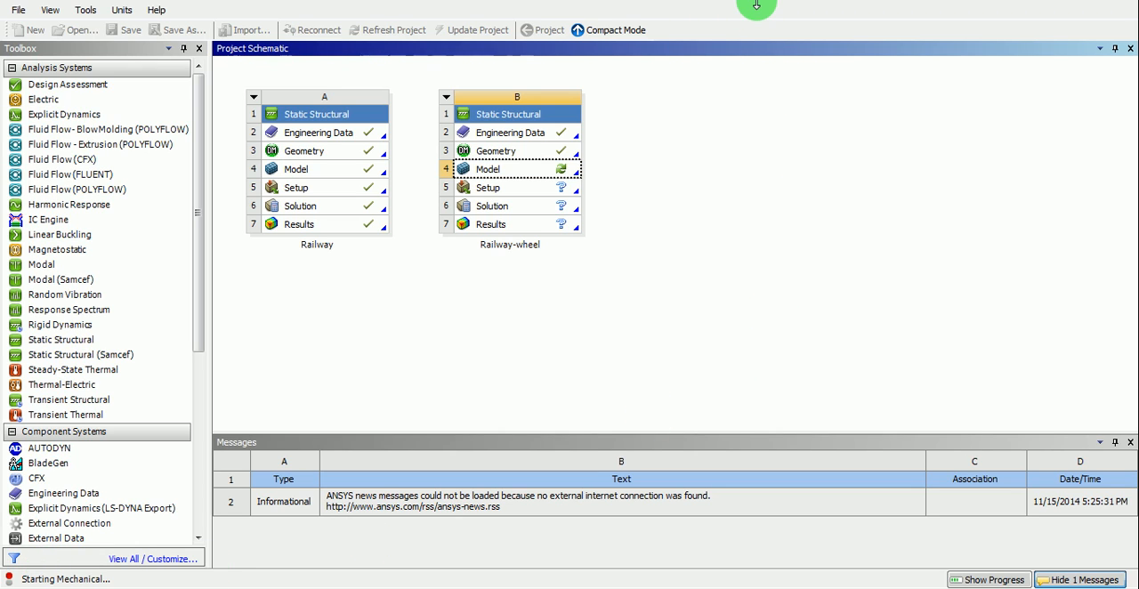
mouse_move(838, 561)
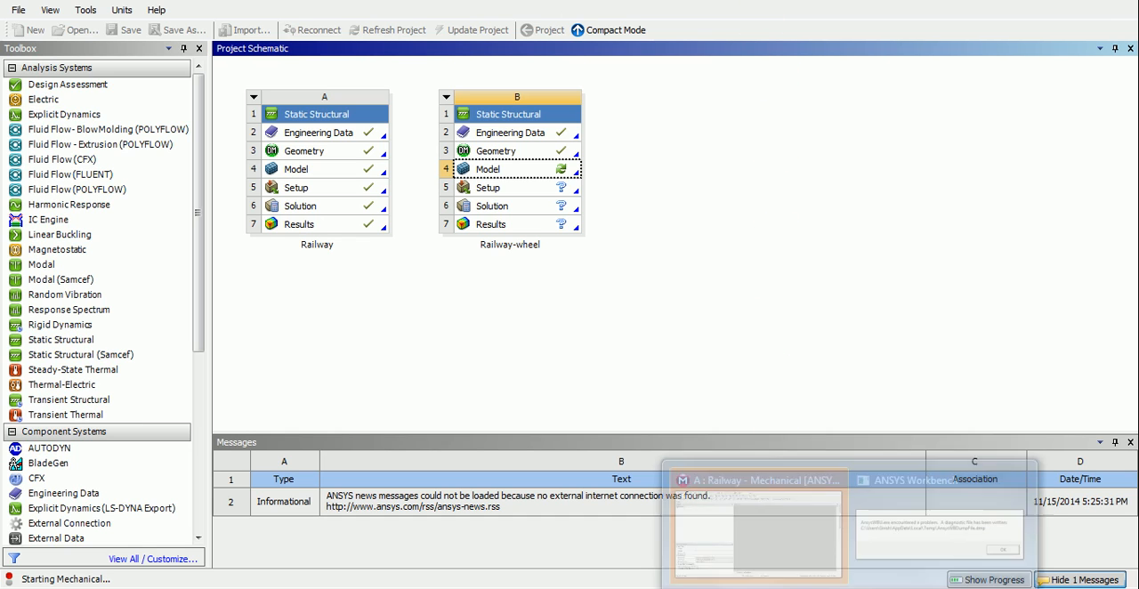
click(808, 516)
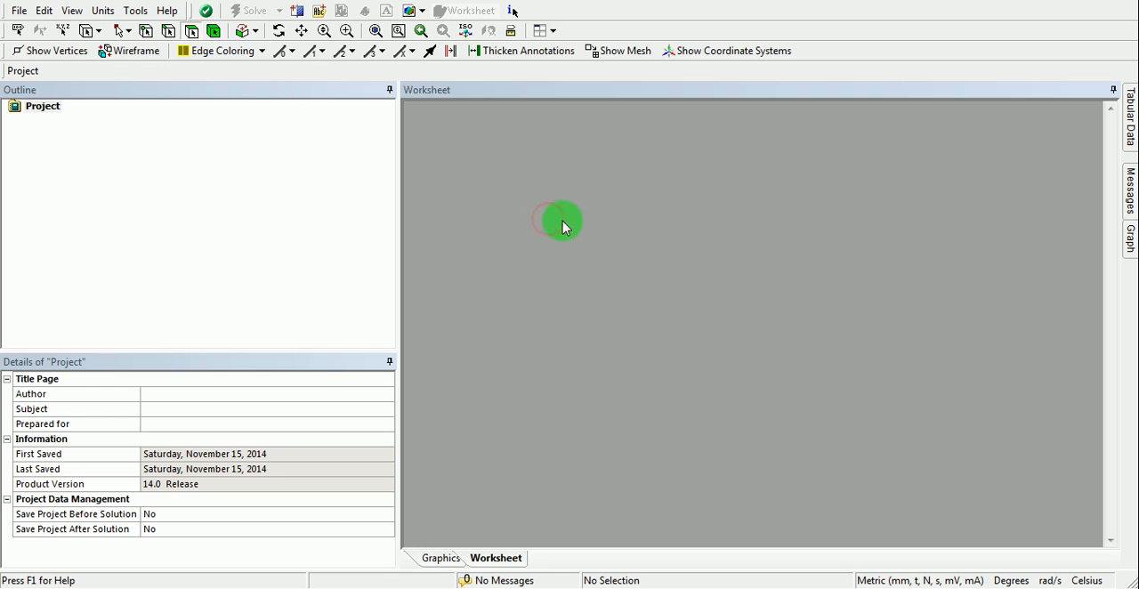
mouse_move(869, 580)
click(889, 530)
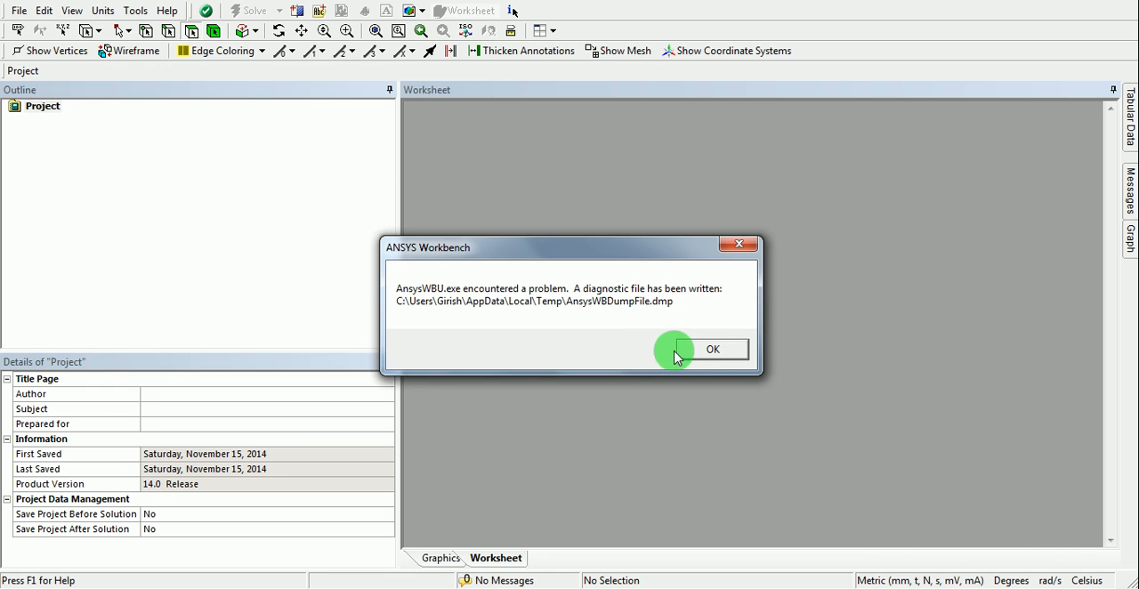
click(702, 352)
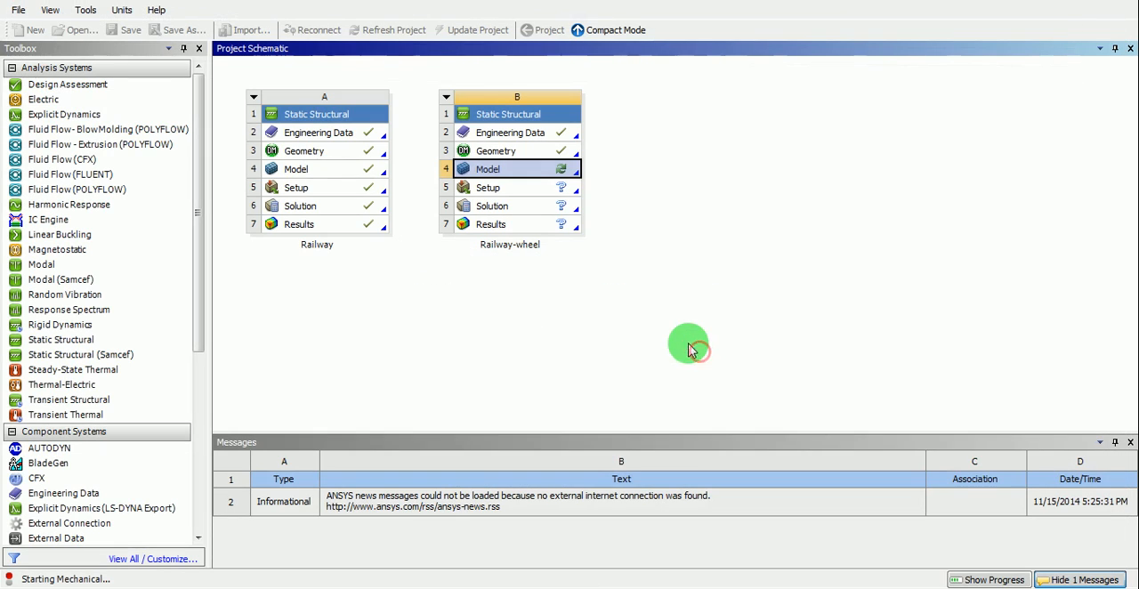
- Open the Model cell of the Railway-wheel static structural system in Mechanical
right_click(532, 175)
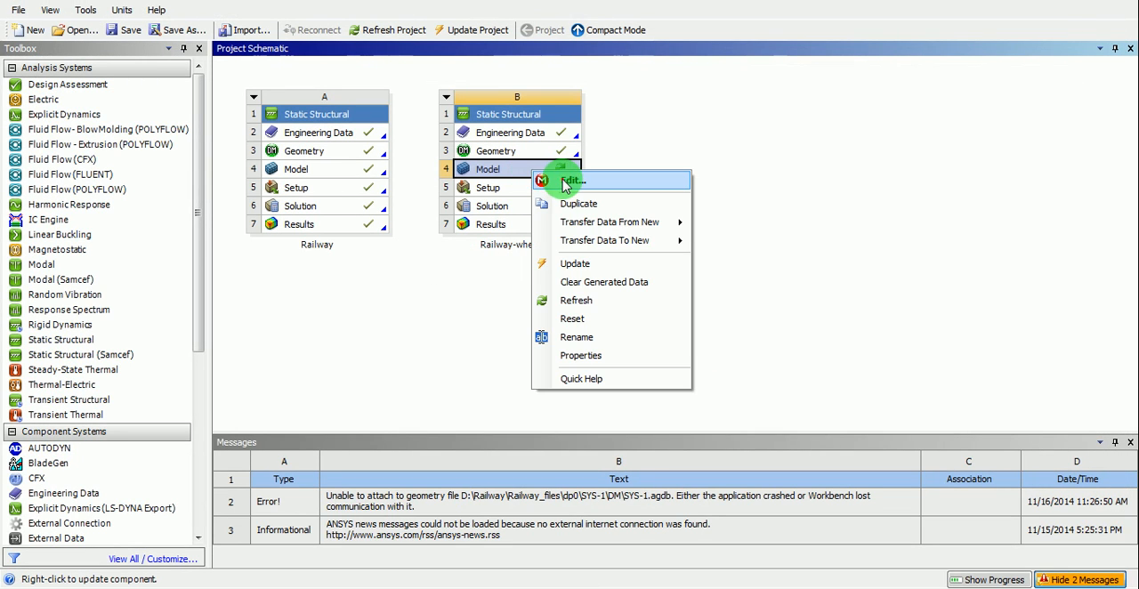
click(576, 180)
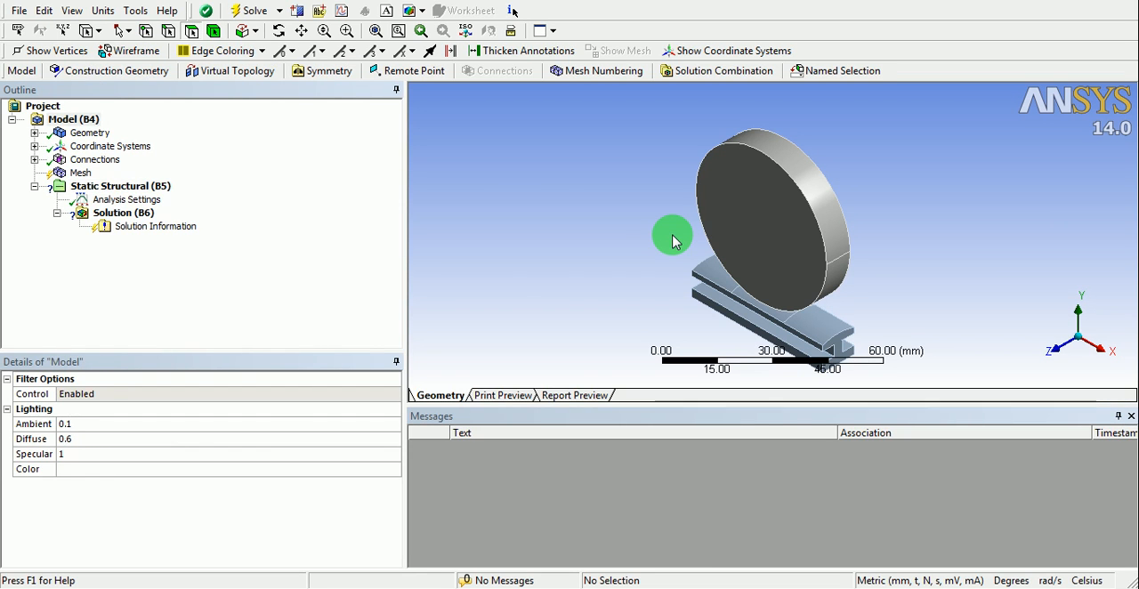
drag(697, 224, 542, 200)
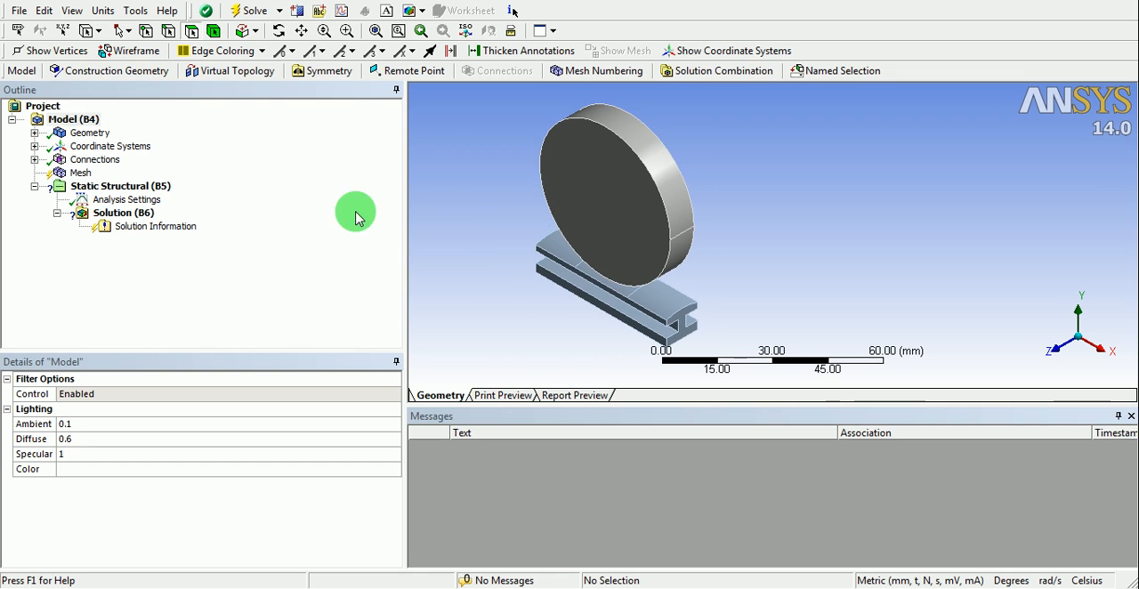
- Inspect the imported wheel and rail bodies and the global coordinate system in the model tree
click(33, 133)
click(89, 148)
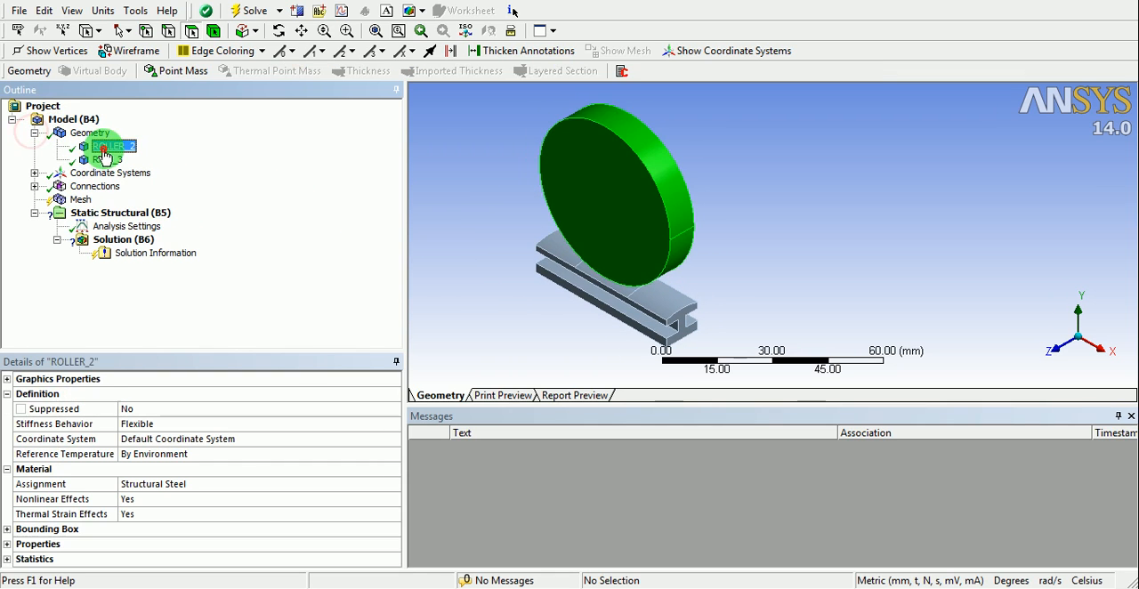
click(100, 160)
click(36, 136)
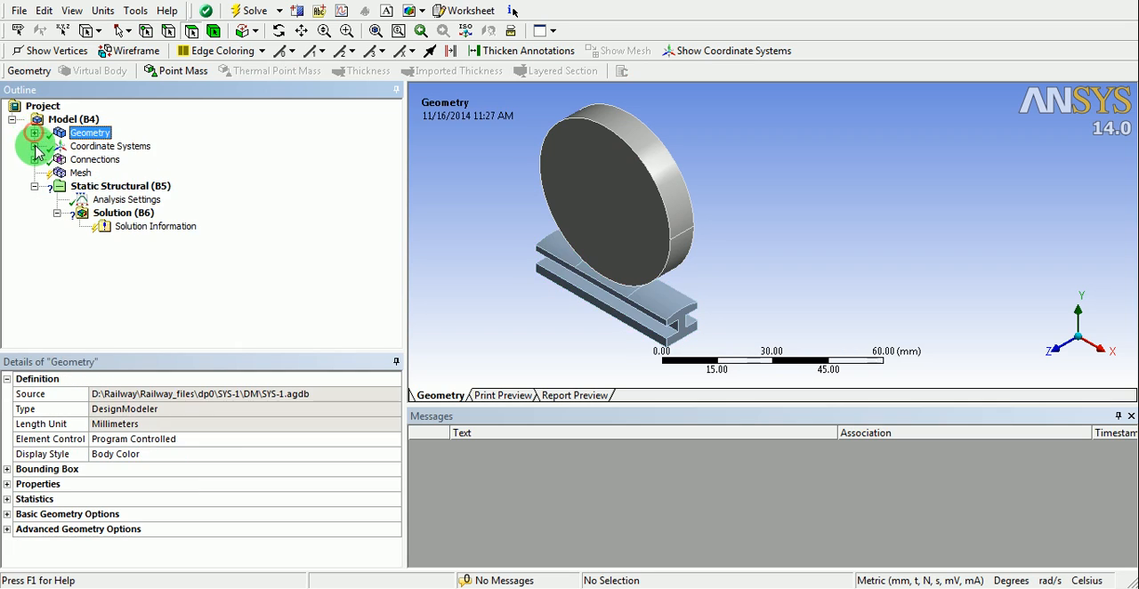
click(34, 146)
click(112, 162)
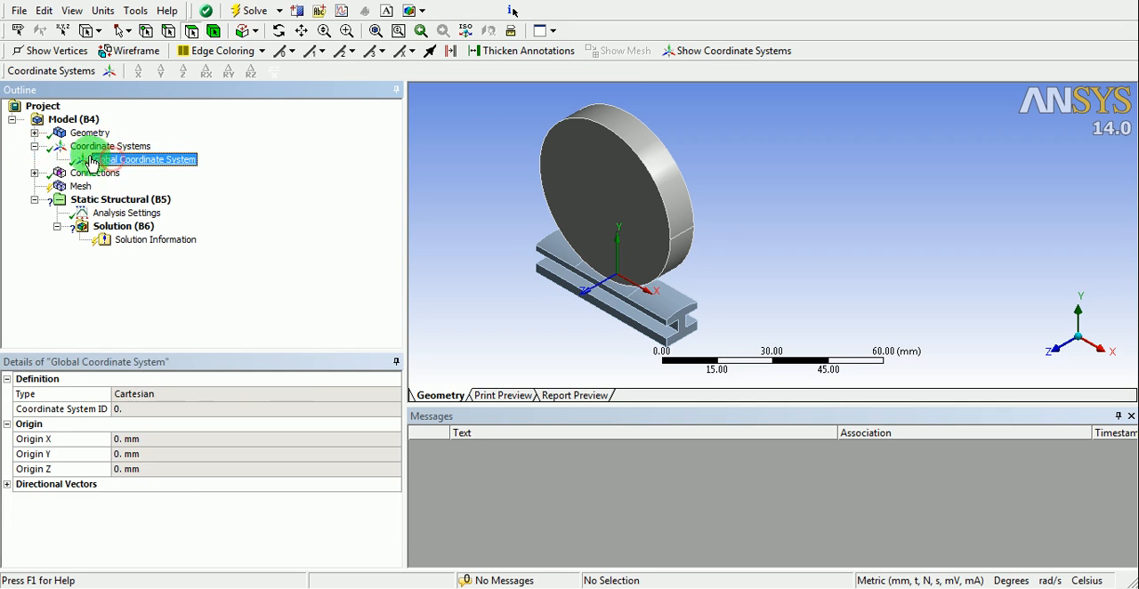
click(35, 146)
- Examine the automatically generated contact region between the split wheel and rail faces from several angles
click(35, 159)
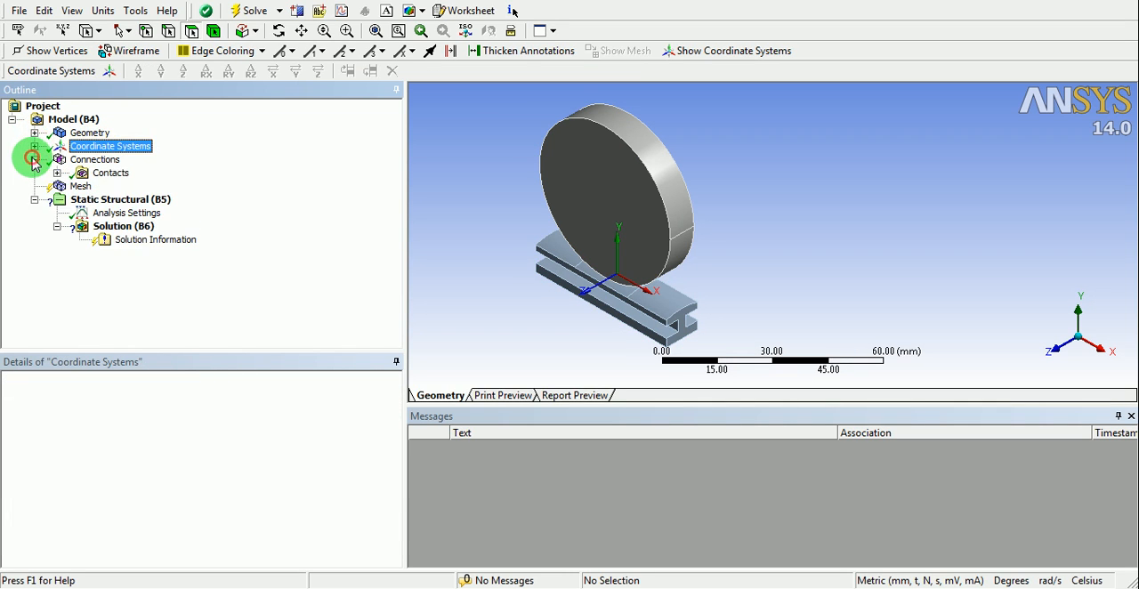
click(57, 173)
click(132, 189)
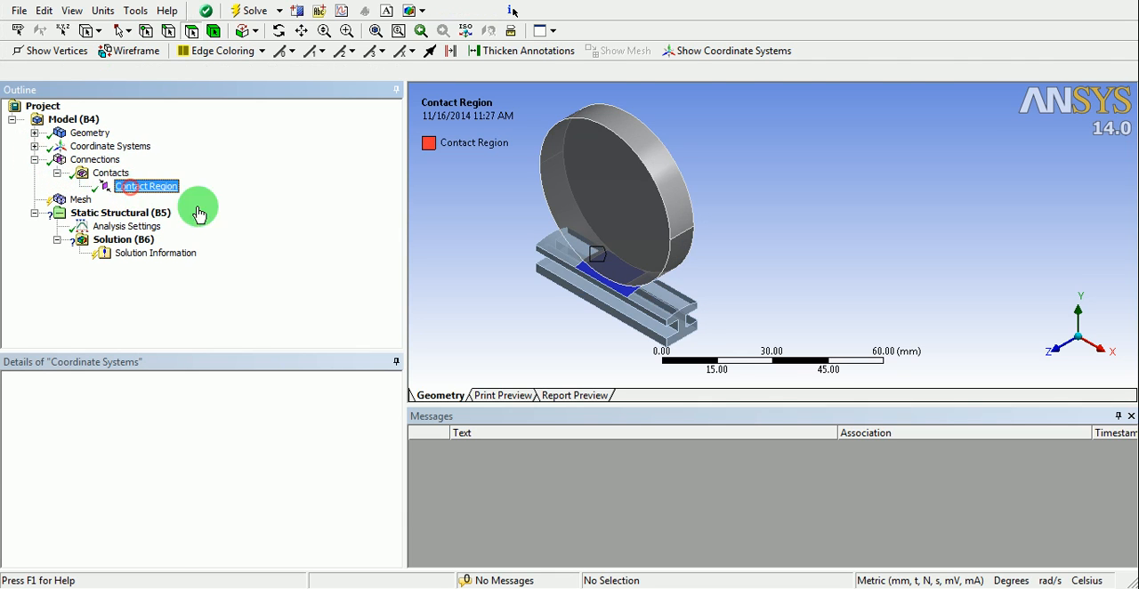
drag(546, 279, 642, 248)
middle_drag(642, 248, 683, 273)
scroll(625, 299, up, 3)
ctrl+middle_drag(548, 306, 719, 231)
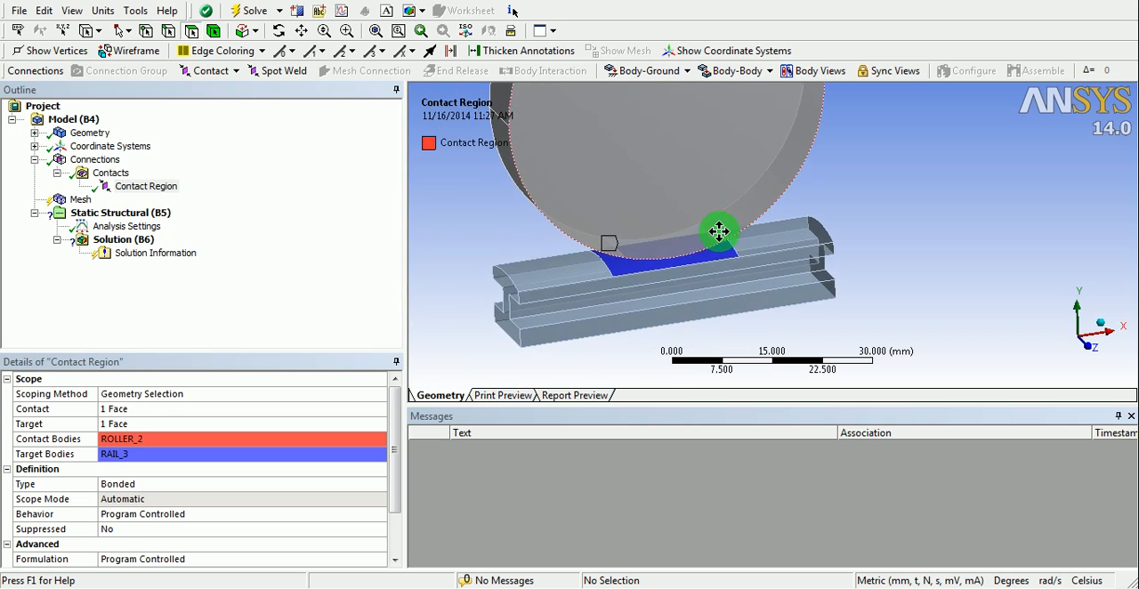
middle_drag(683, 271, 650, 276)
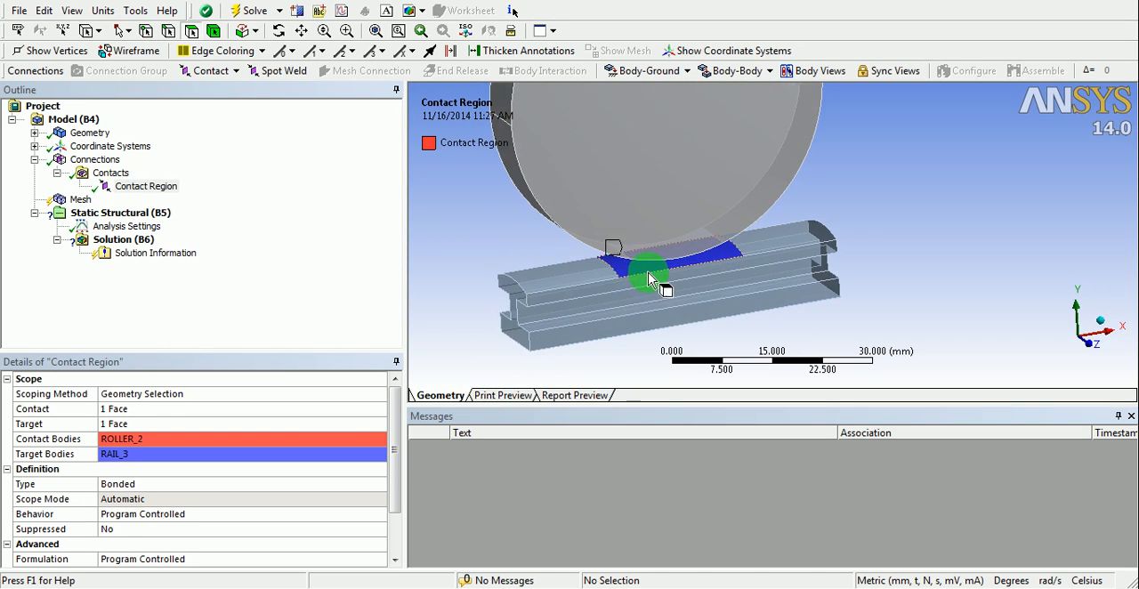
scroll(623, 273, up, 2)
scroll(623, 273, up, 2)
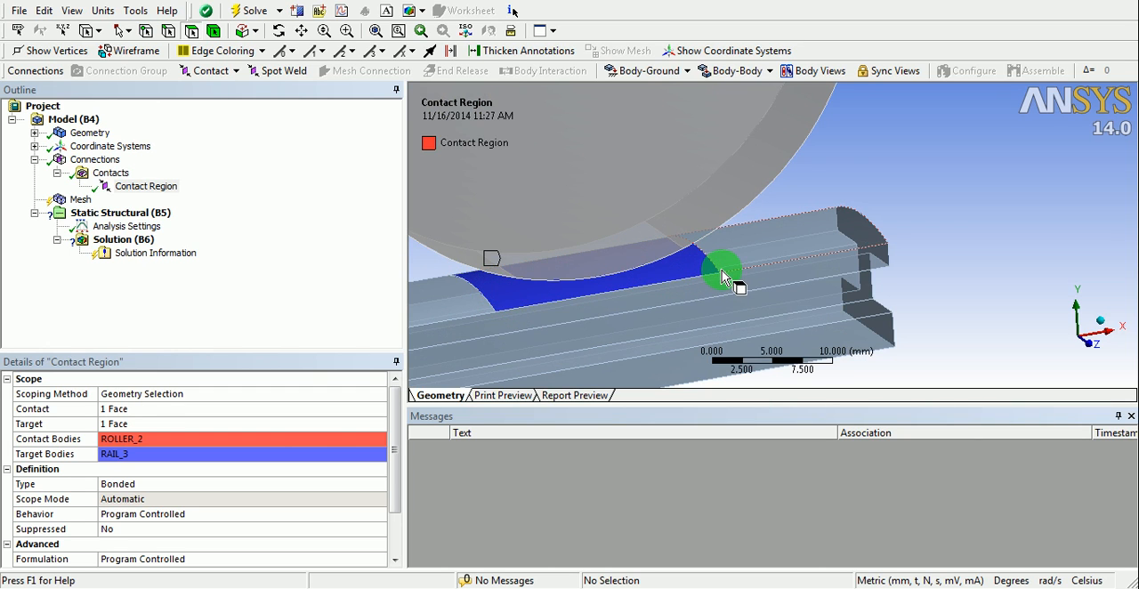
middle_drag(727, 274, 614, 225)
scroll(710, 273, down, 2)
scroll(660, 252, down, 2)
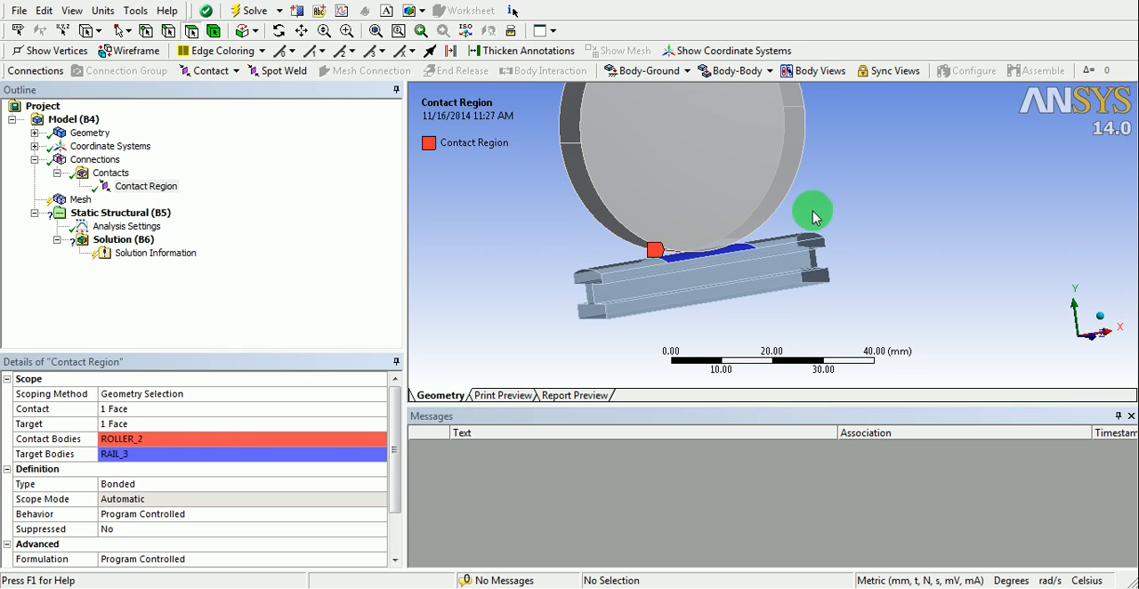
middle_drag(687, 259, 654, 278)
scroll(712, 253, up, 4)
scroll(702, 252, down, 7)
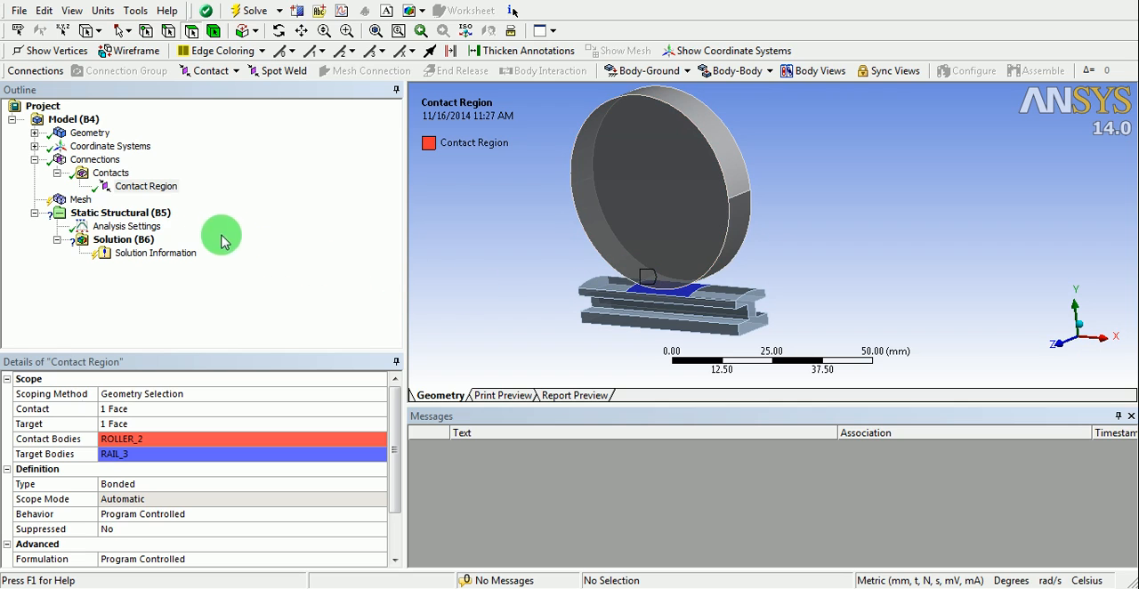
- Generate the mesh for the wheel and rail with the default mesh settings
click(76, 201)
right_click(76, 201)
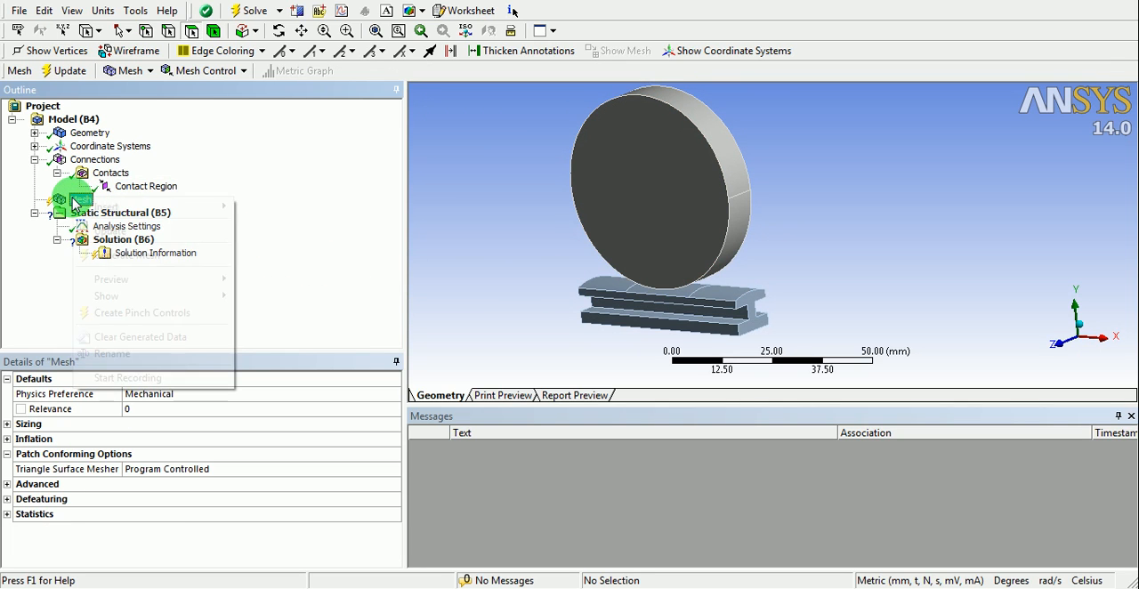
click(114, 231)
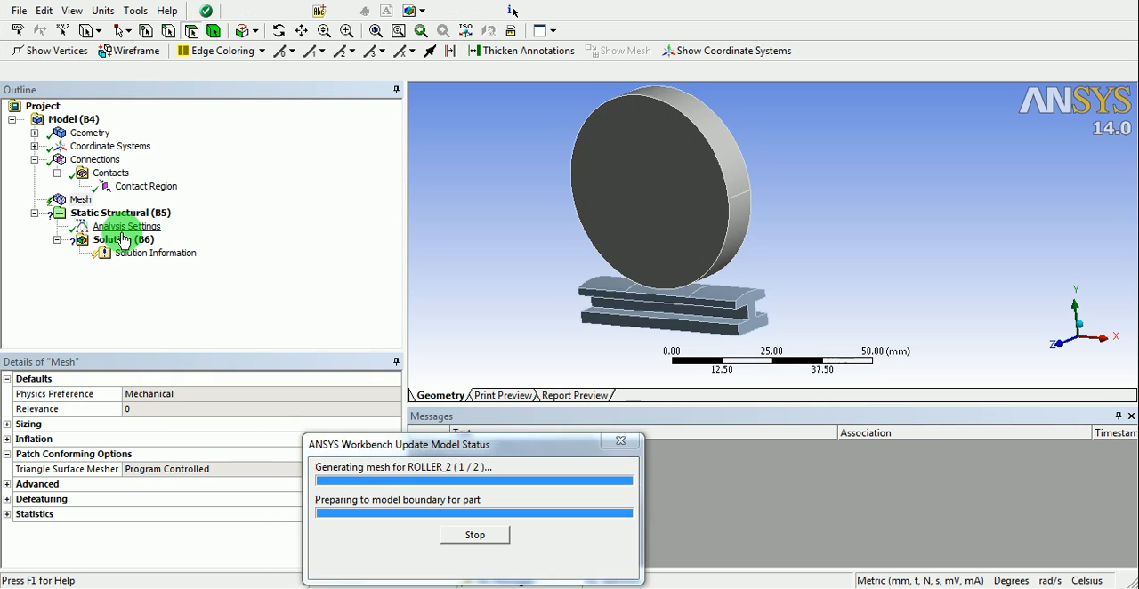
mouse_move(735, 267)
mouse_down()
mouse_move(660, 260)
mouse_move(744, 274)
mouse_up()
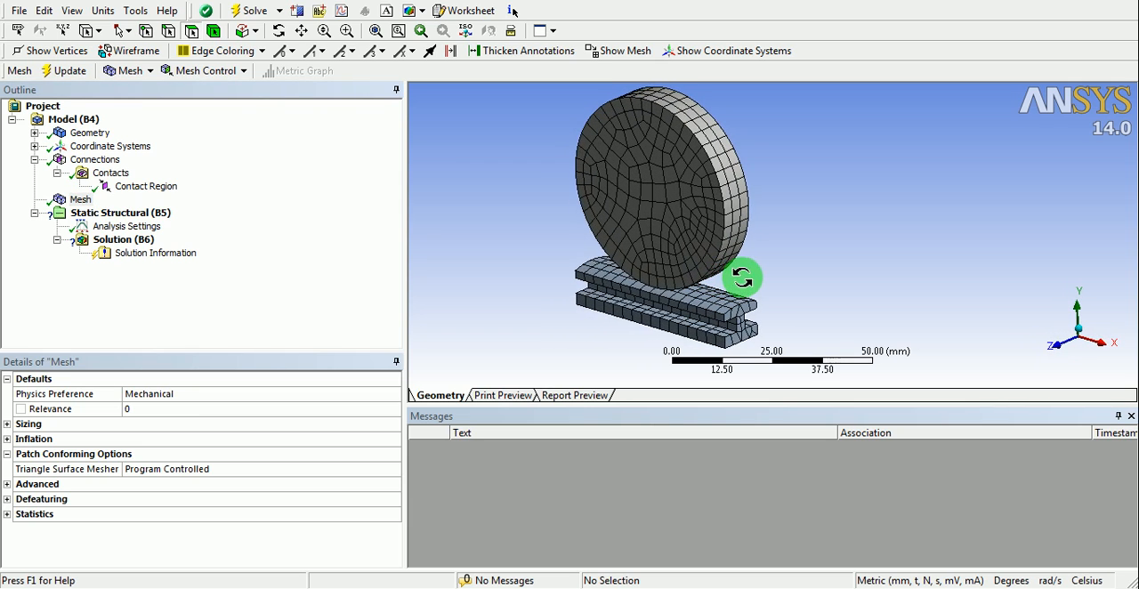
drag(659, 227, 600, 231)
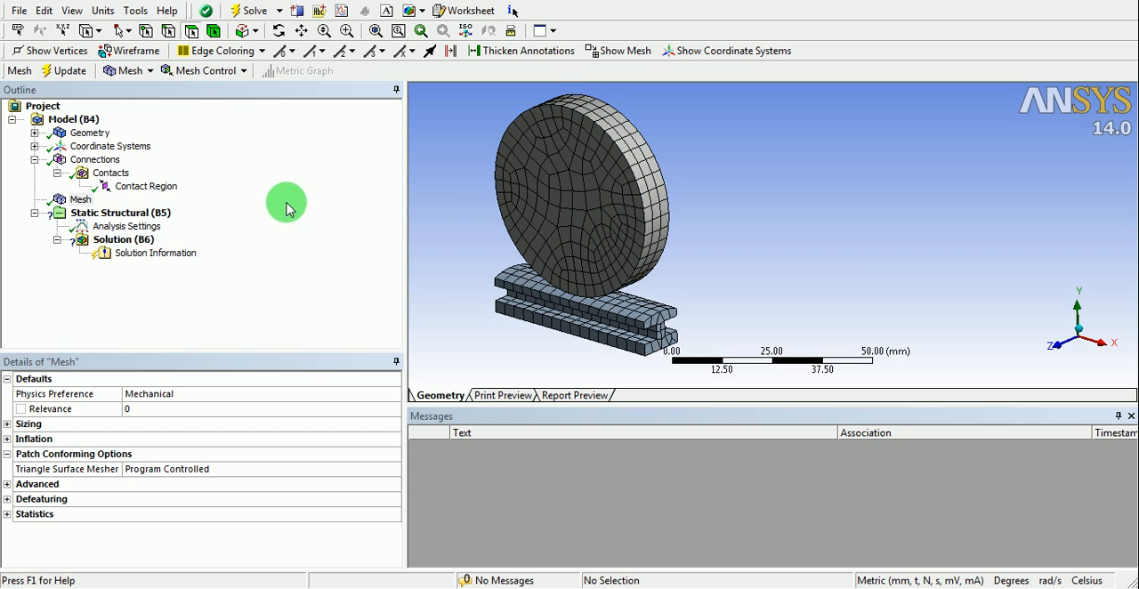
- Set the wheel-rail contact region's type to Frictional with a friction coefficient of 0.1
click(134, 186)
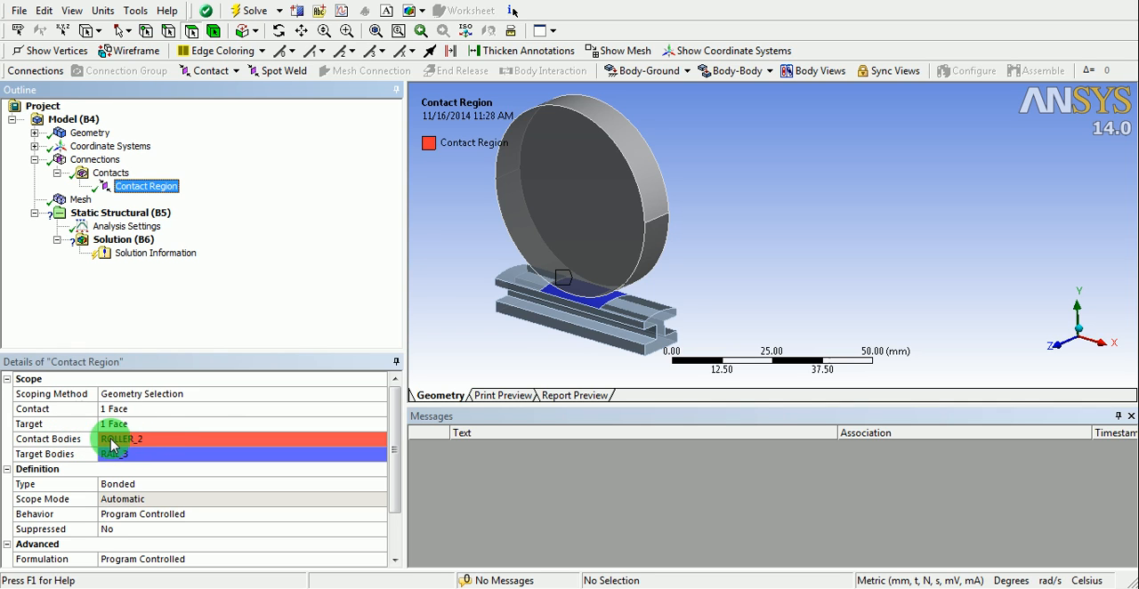
middle_drag(508, 330, 570, 311)
scroll(556, 316, up, 3)
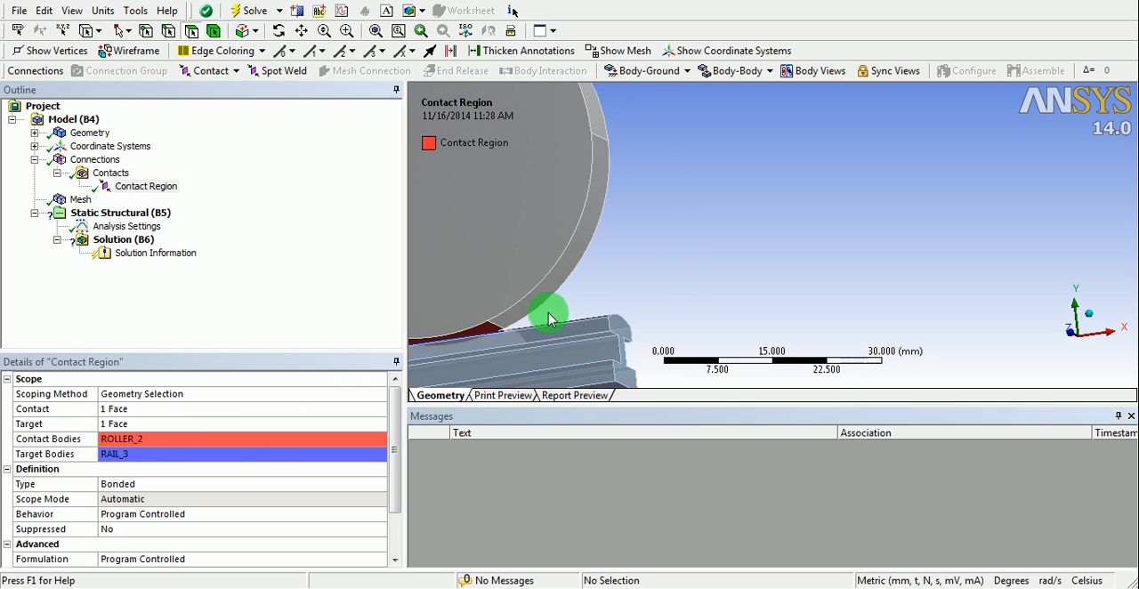
ctrl+middle_drag(484, 318, 679, 261)
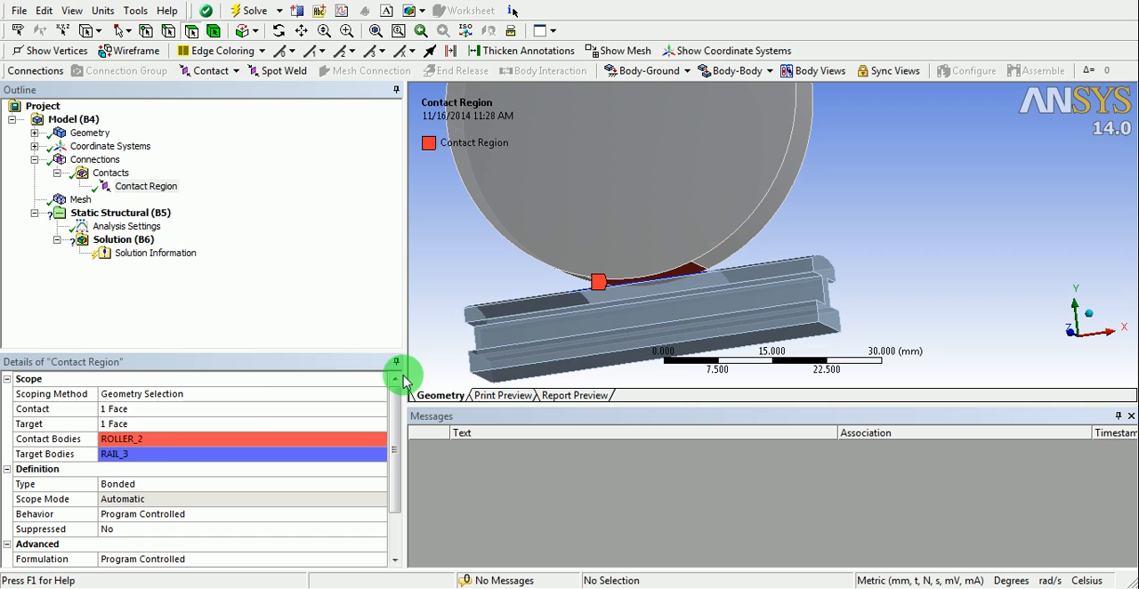
click(139, 454)
middle_drag(658, 273, 639, 287)
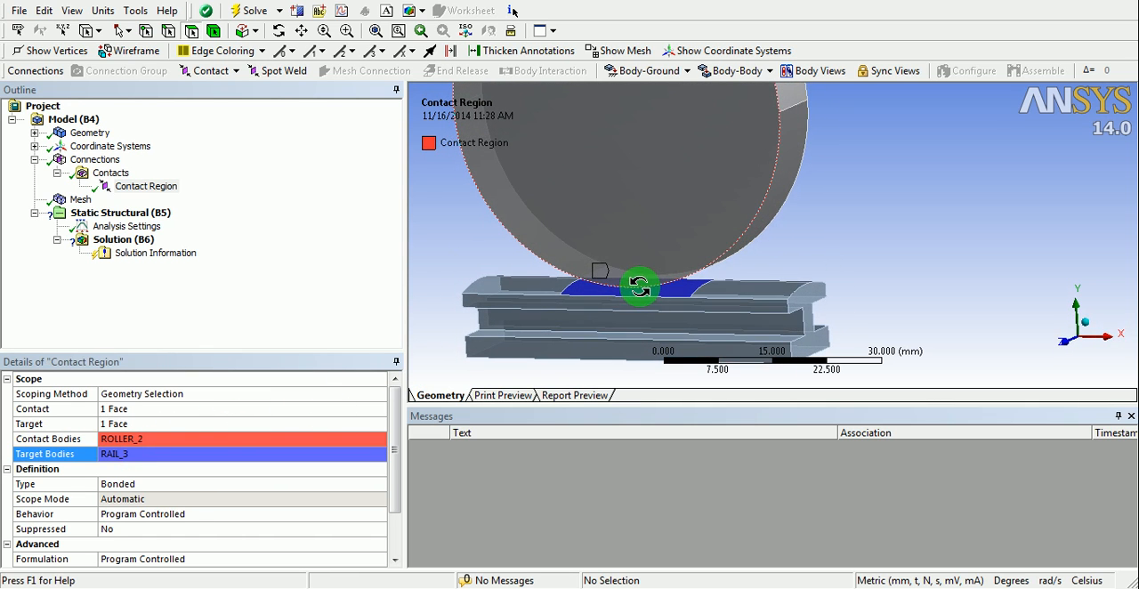
drag(395, 438, 400, 474)
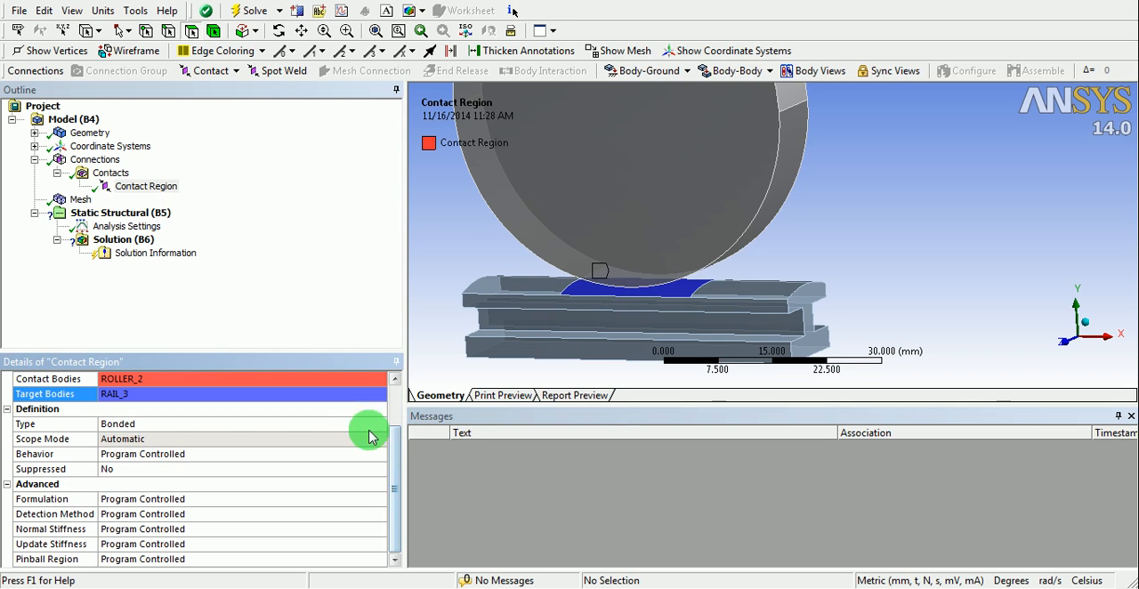
click(359, 425)
click(377, 426)
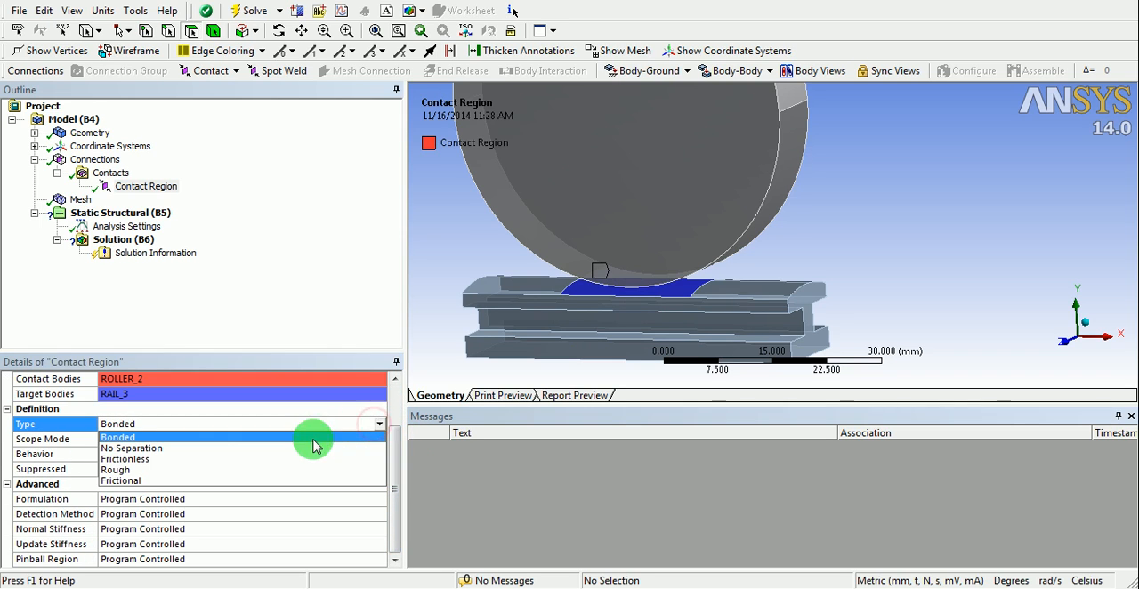
click(182, 480)
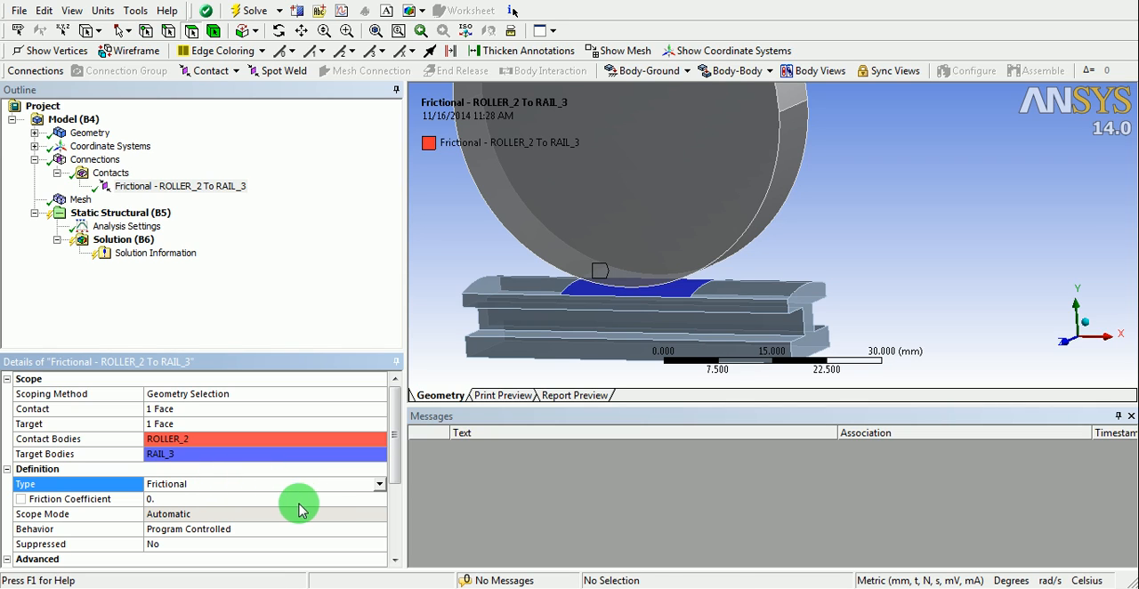
click(208, 499)
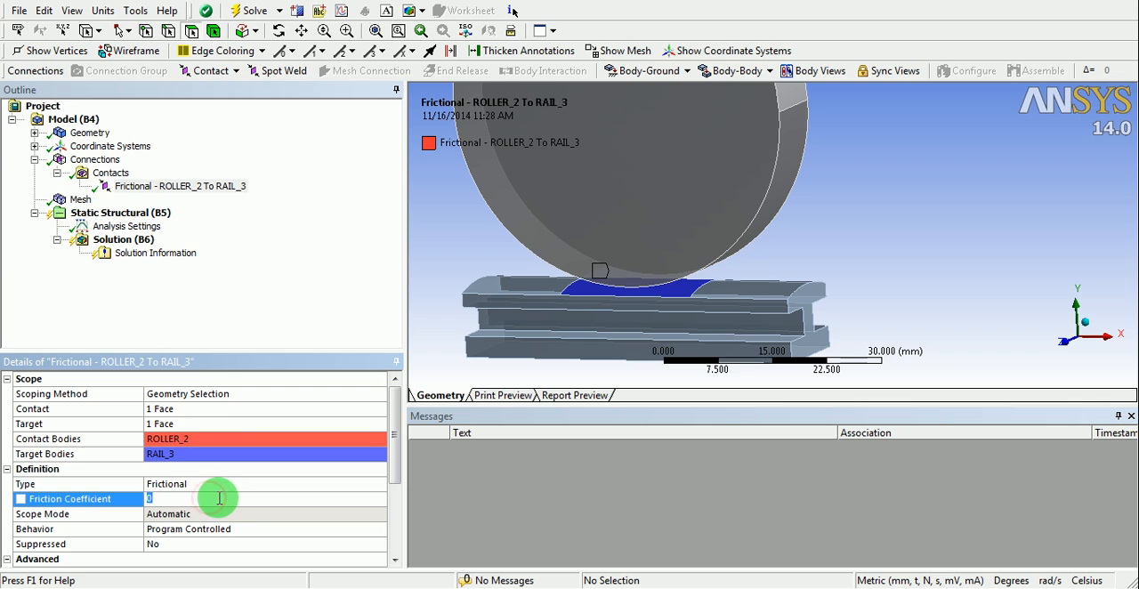
text(0.1)
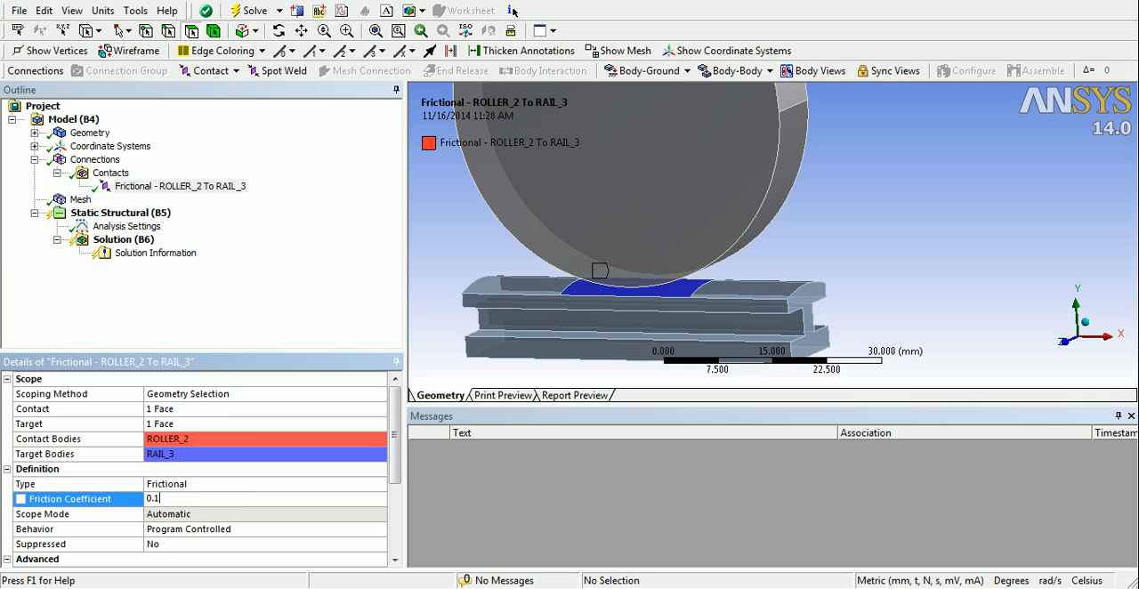
text(5)
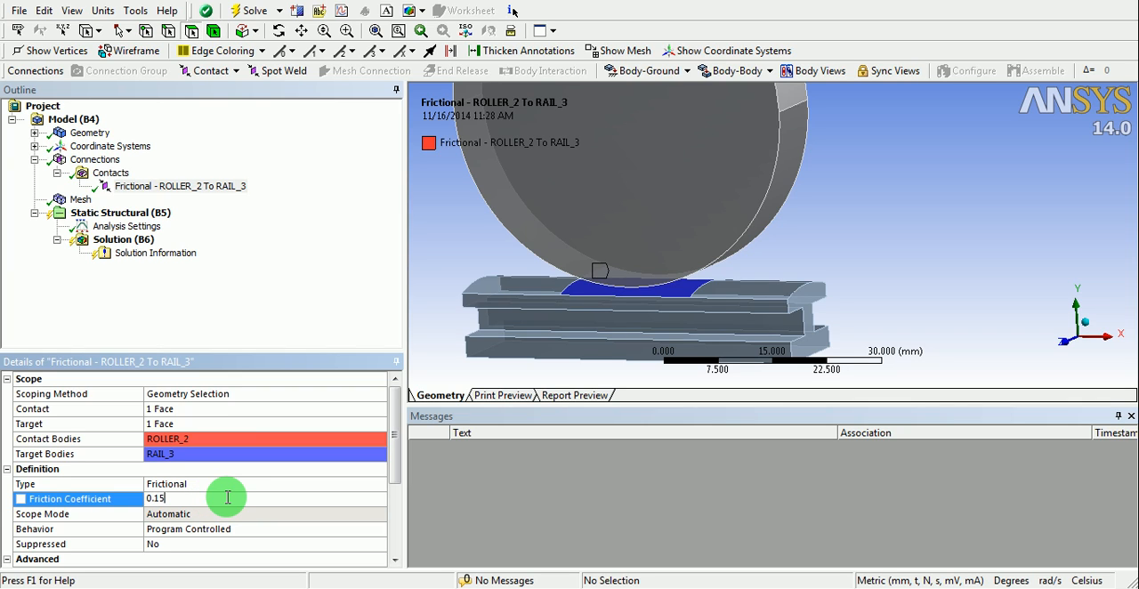
- Set the wheel-rail contact's friction coefficient to 0.15 and its behavior to Symmetric
click(281, 514)
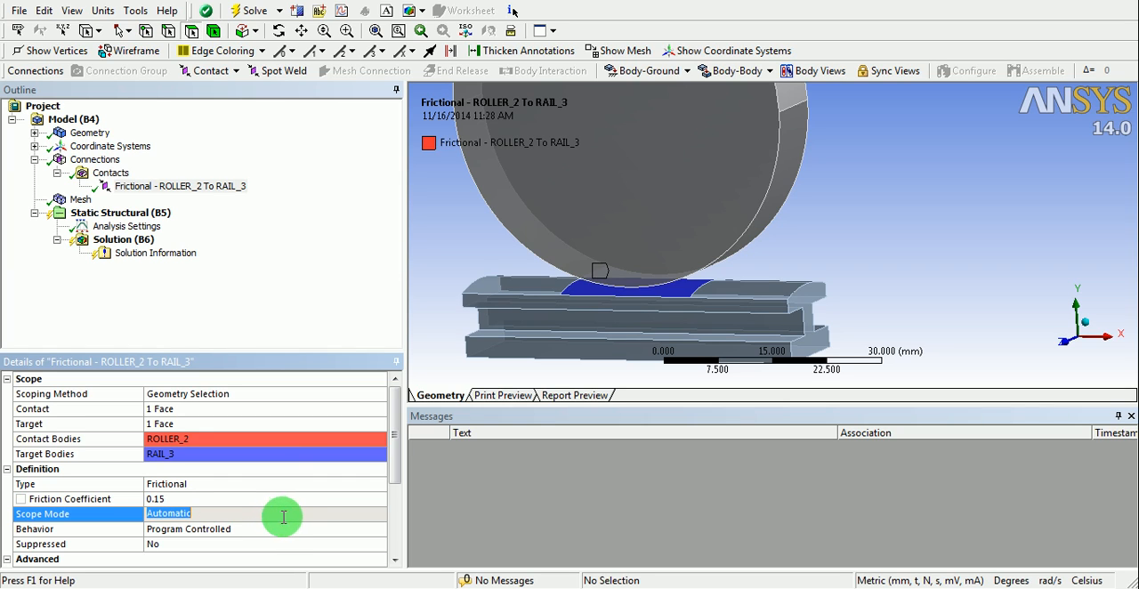
click(284, 530)
click(379, 528)
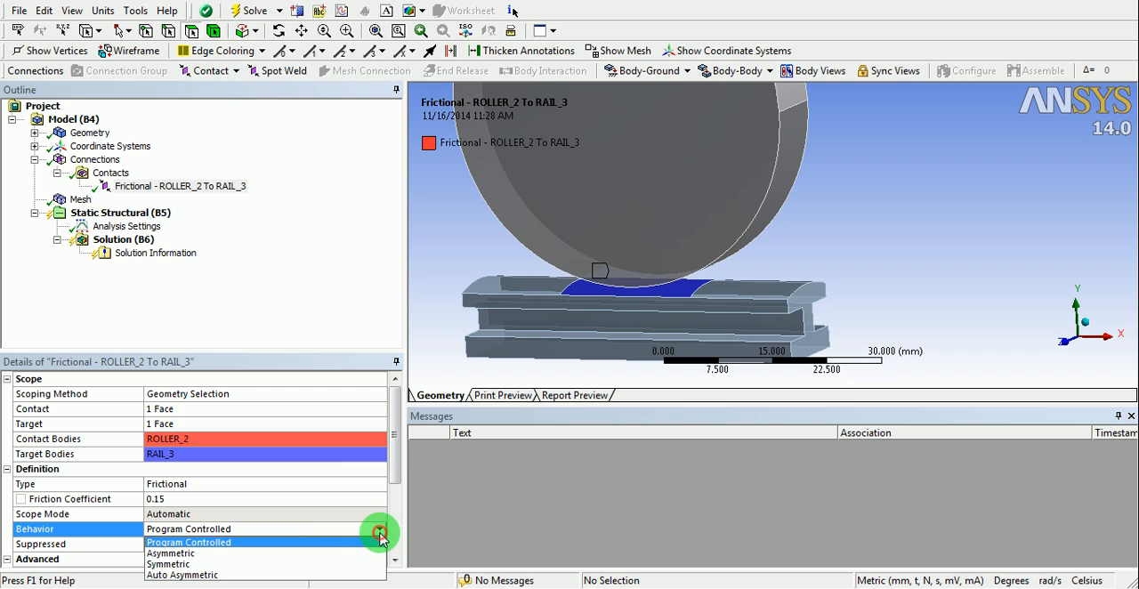
click(178, 569)
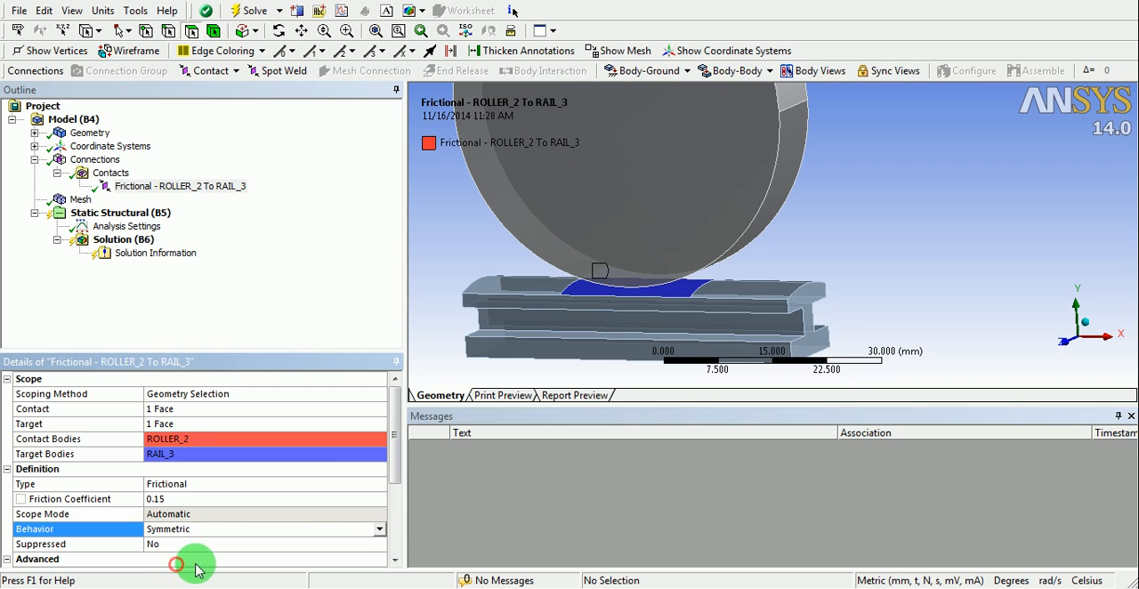
- Set the contact formulation to Augmented Lagrange and keep the detection method at Program Controlled
drag(400, 452, 400, 532)
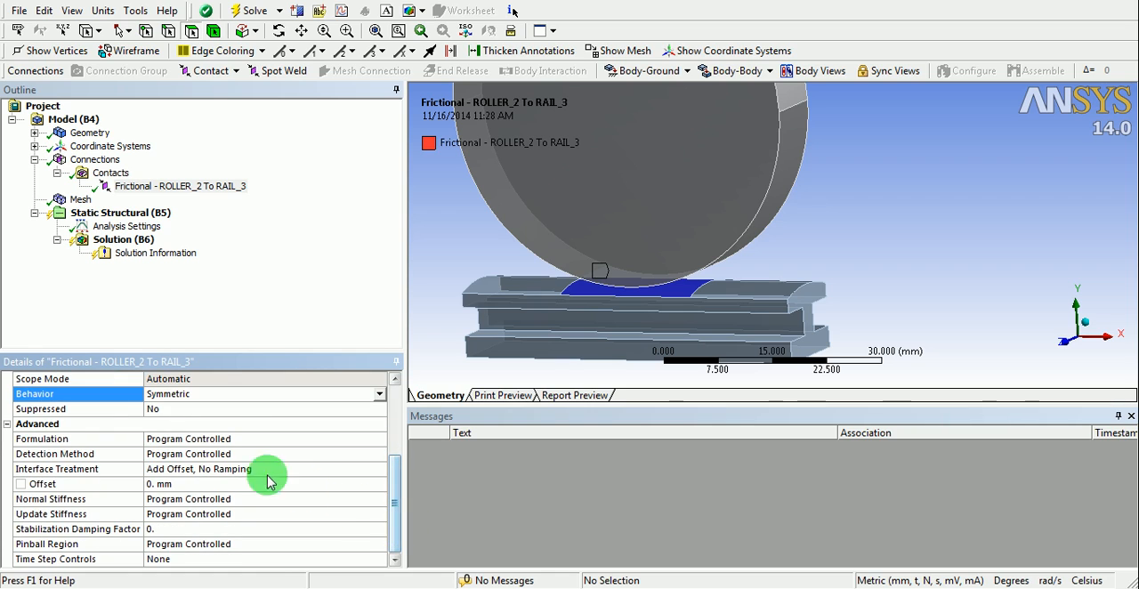
click(311, 445)
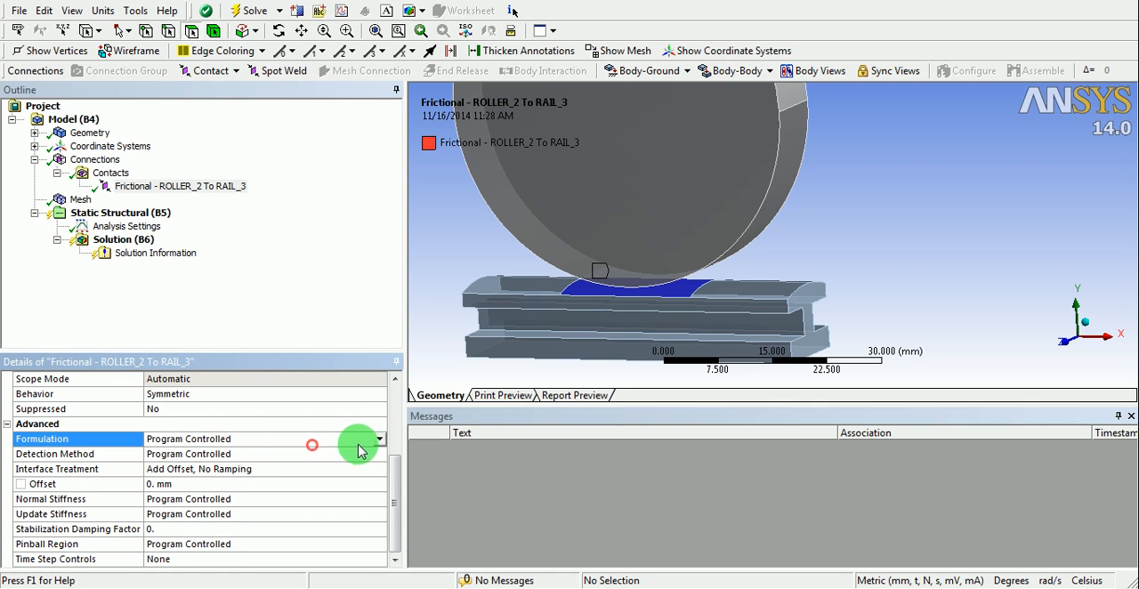
click(380, 438)
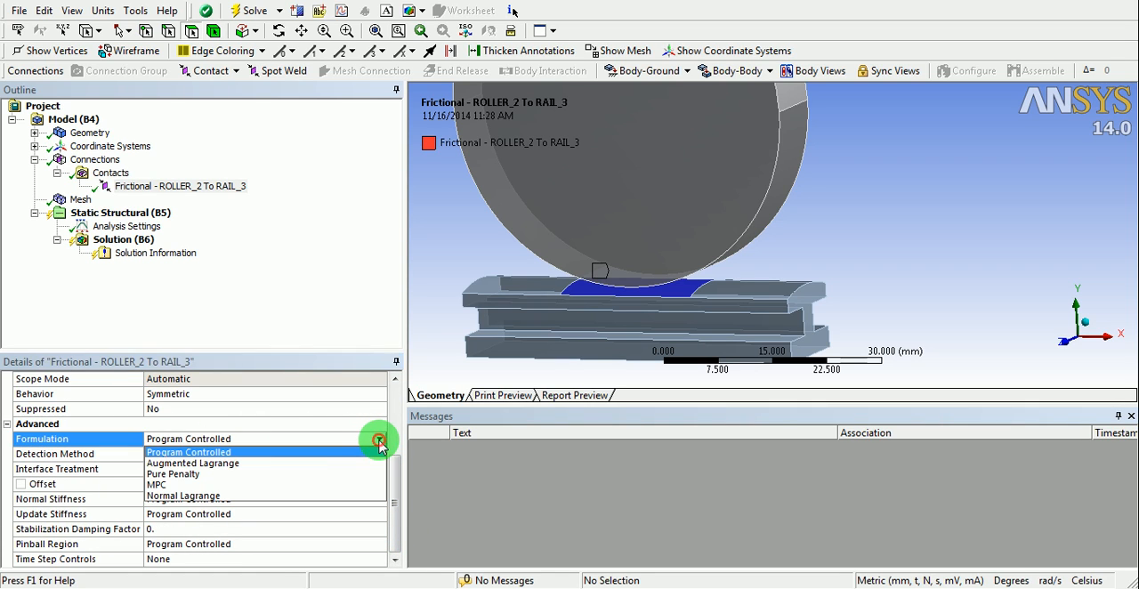
click(223, 463)
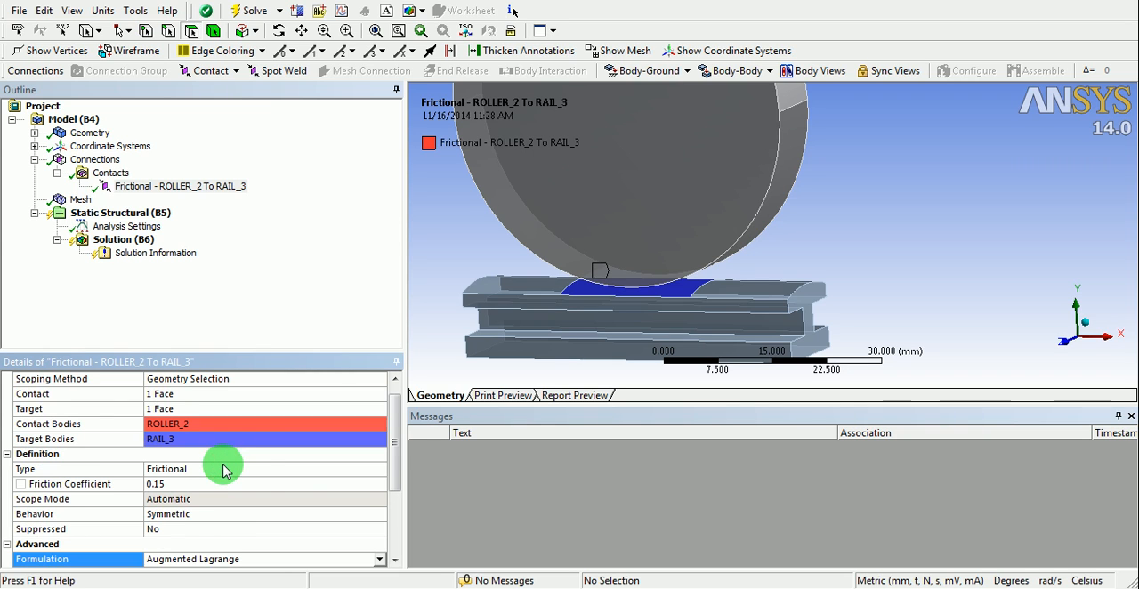
drag(394, 460, 391, 514)
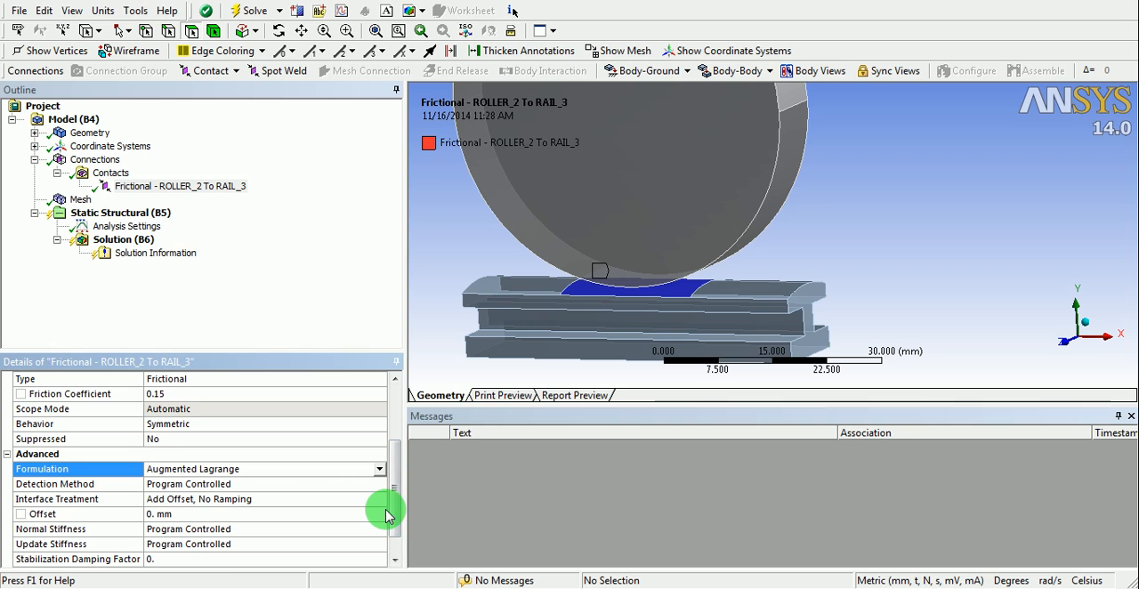
click(333, 483)
click(379, 485)
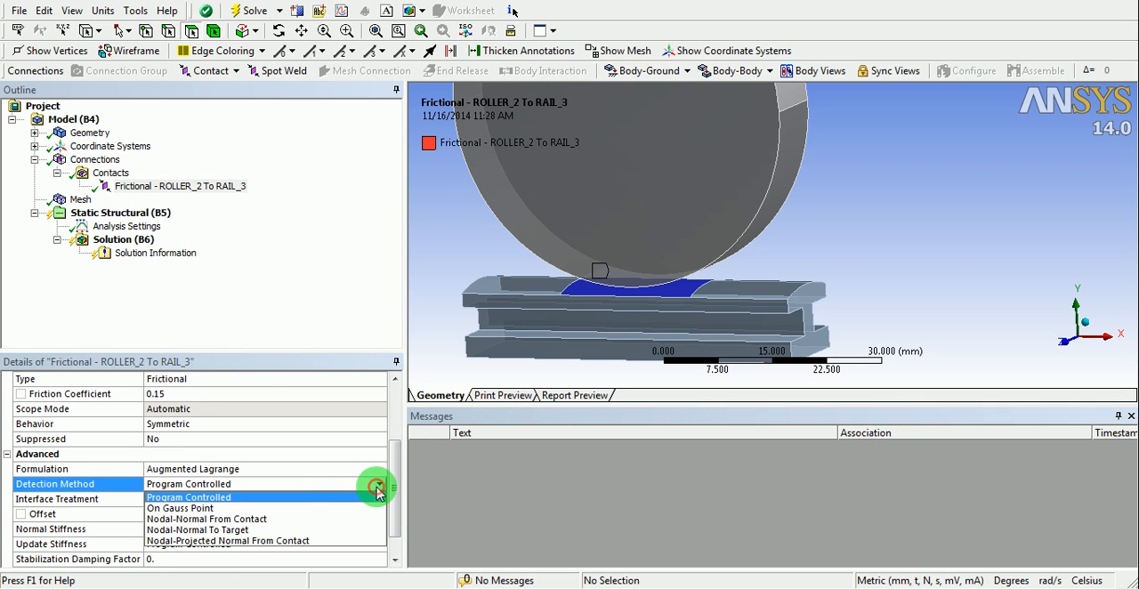
click(214, 498)
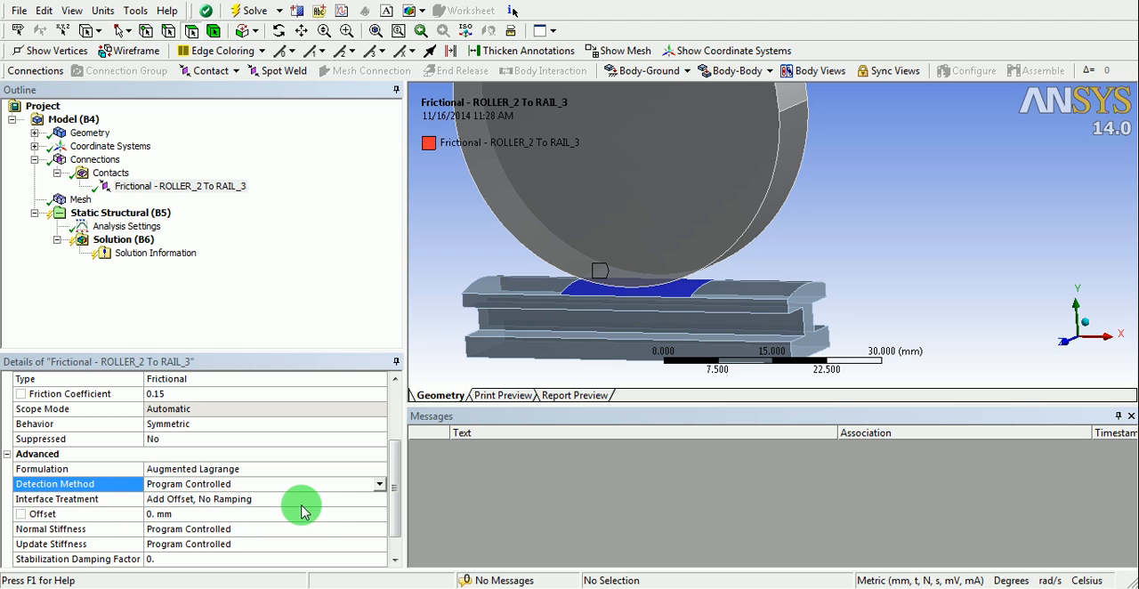
- Set the contact's interface treatment to Add Offset, Ramped Effects
click(332, 500)
click(380, 501)
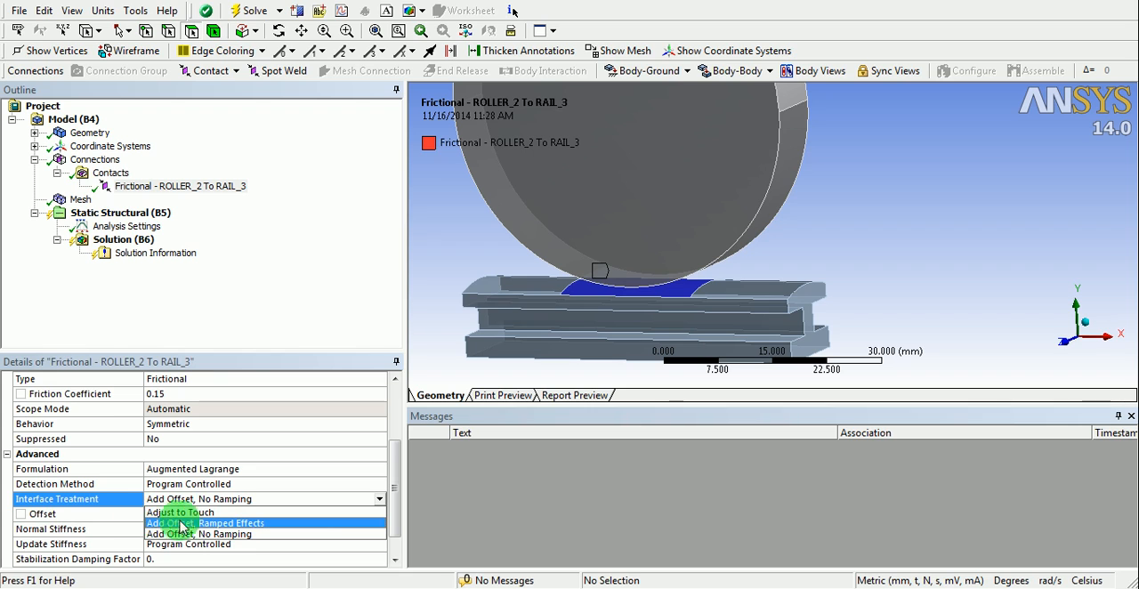
click(250, 524)
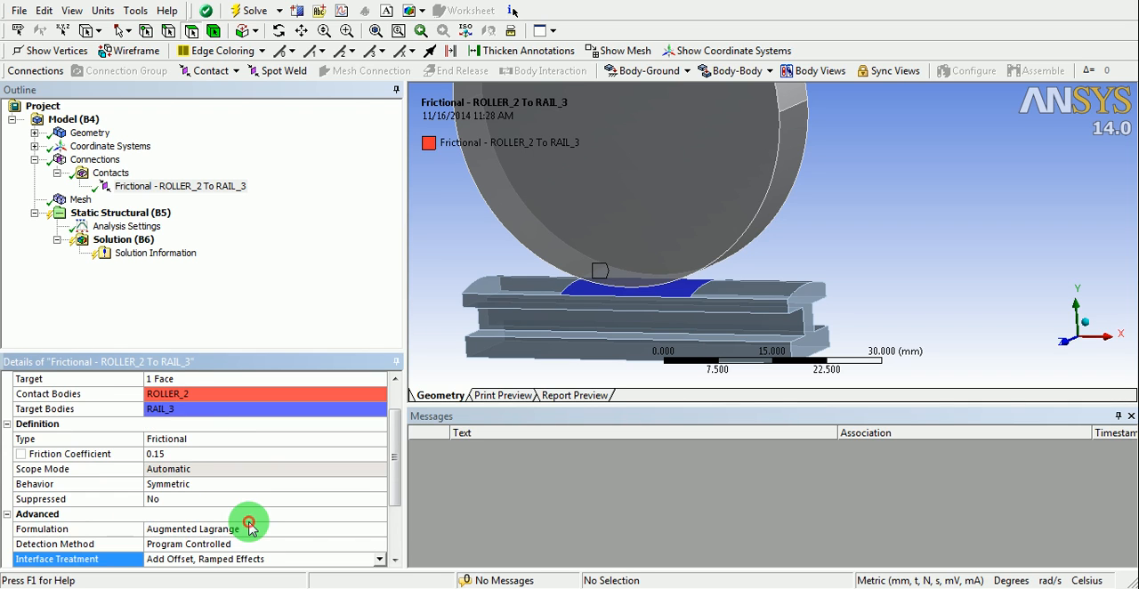
drag(394, 462, 396, 523)
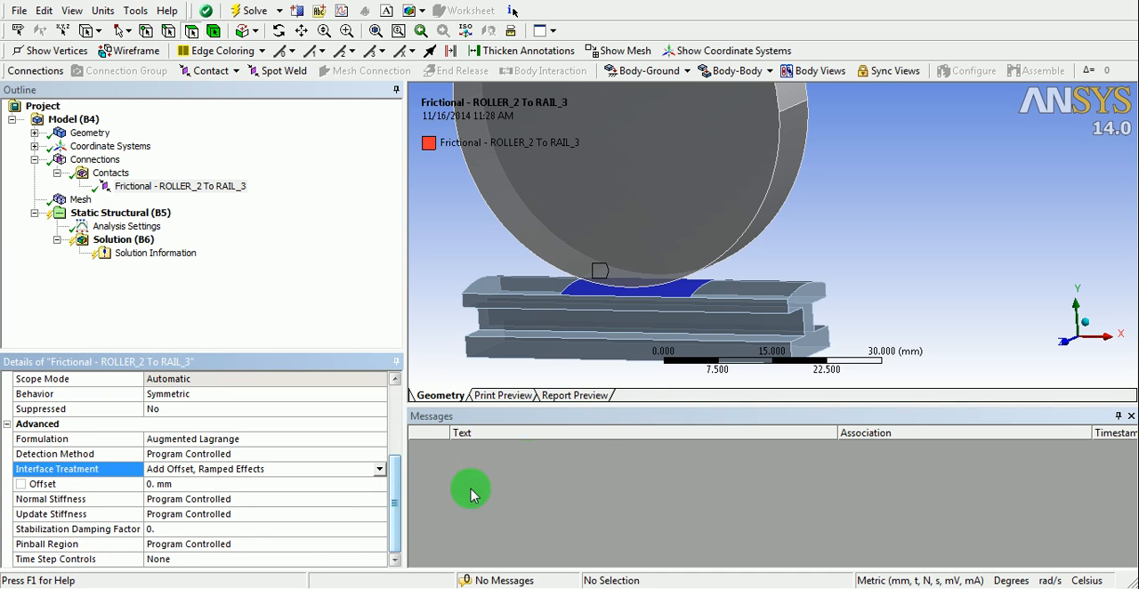
- Add a Contact Tool to the model's connections and generate its initial contact results
middle_drag(758, 280, 691, 255)
scroll(728, 269, down, 1)
scroll(721, 253, down, 2)
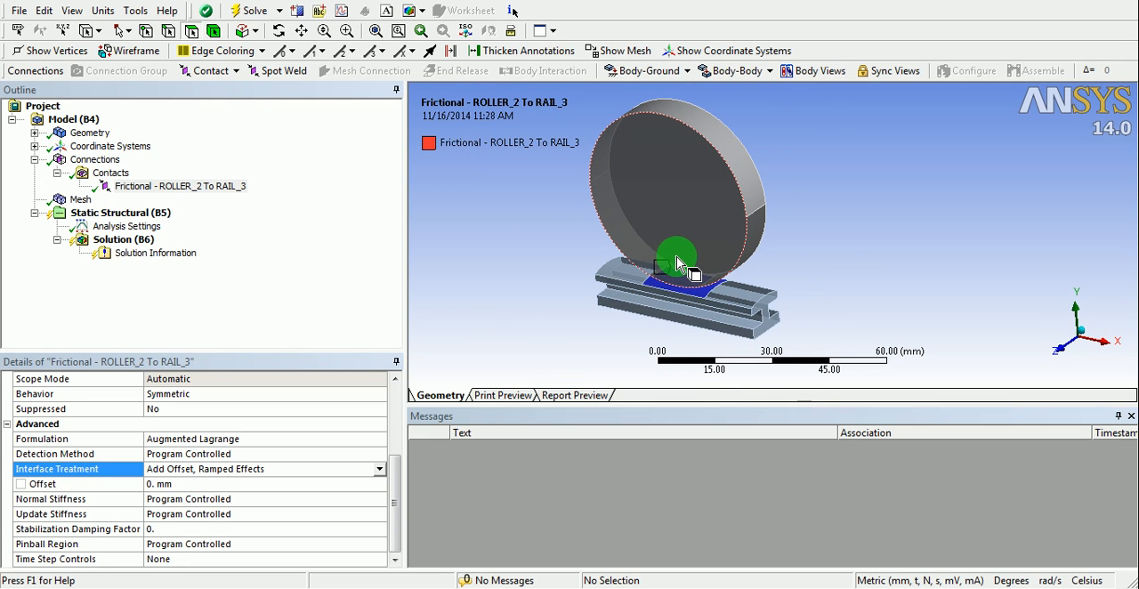
right_click(95, 159)
mouse_move(145, 164)
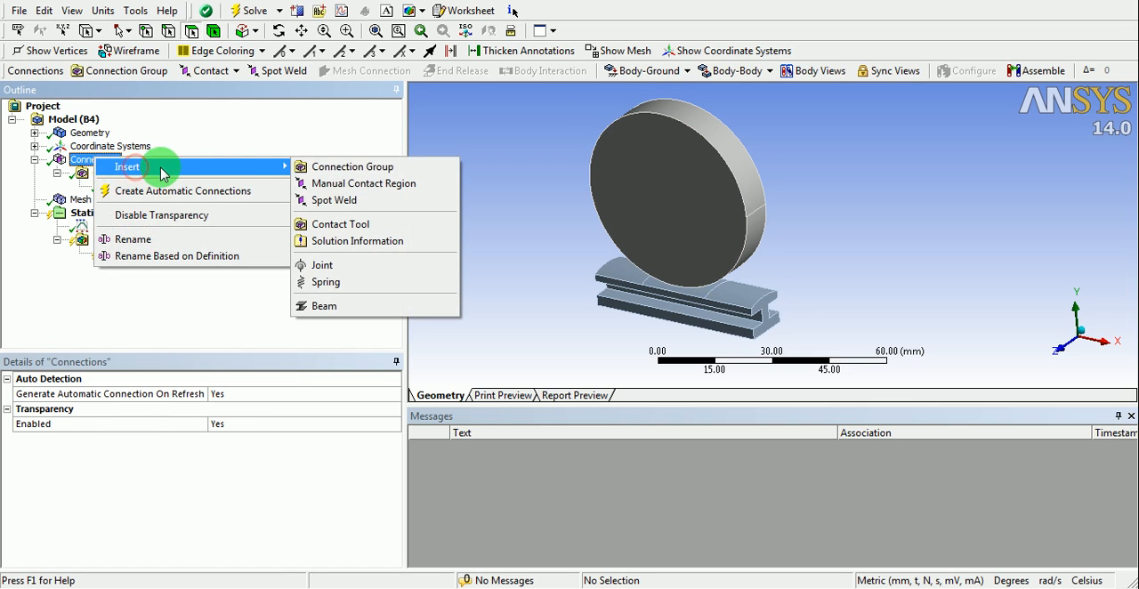
click(331, 230)
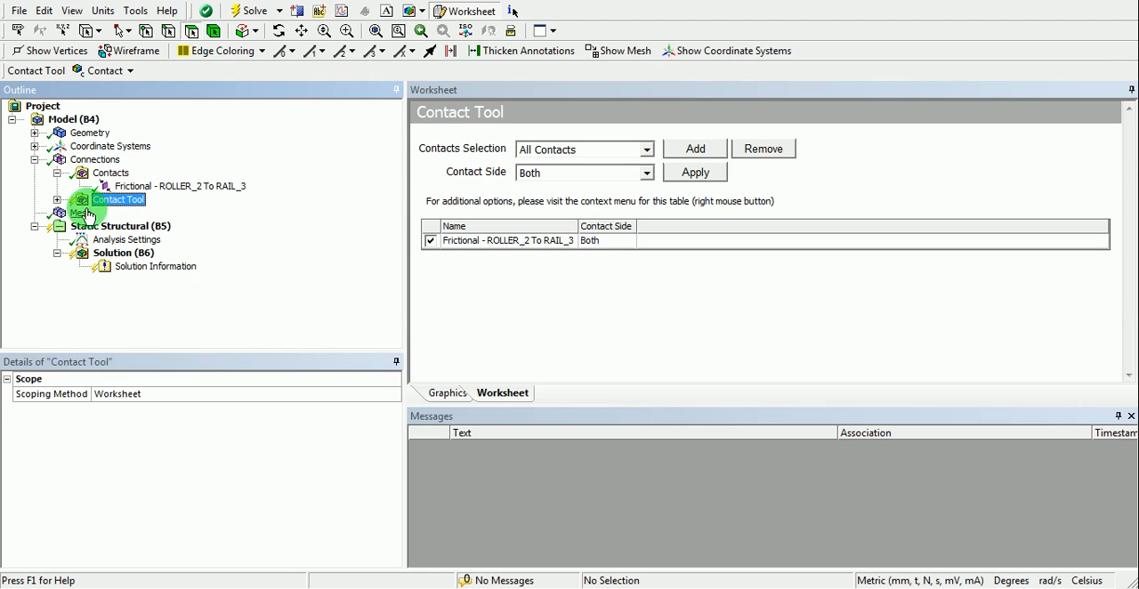
click(57, 200)
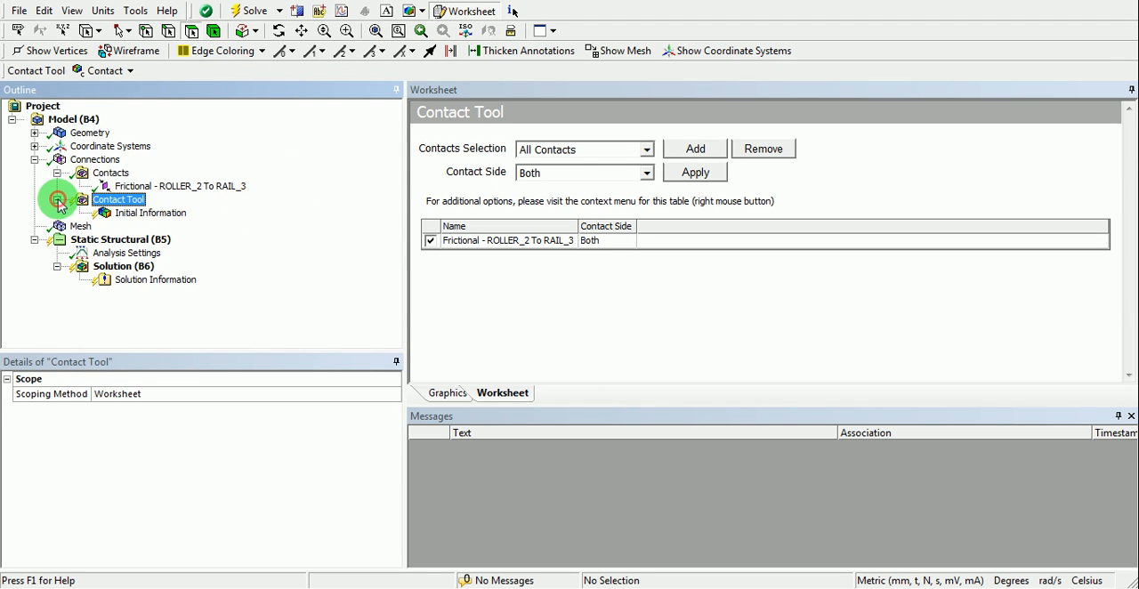
right_click(127, 201)
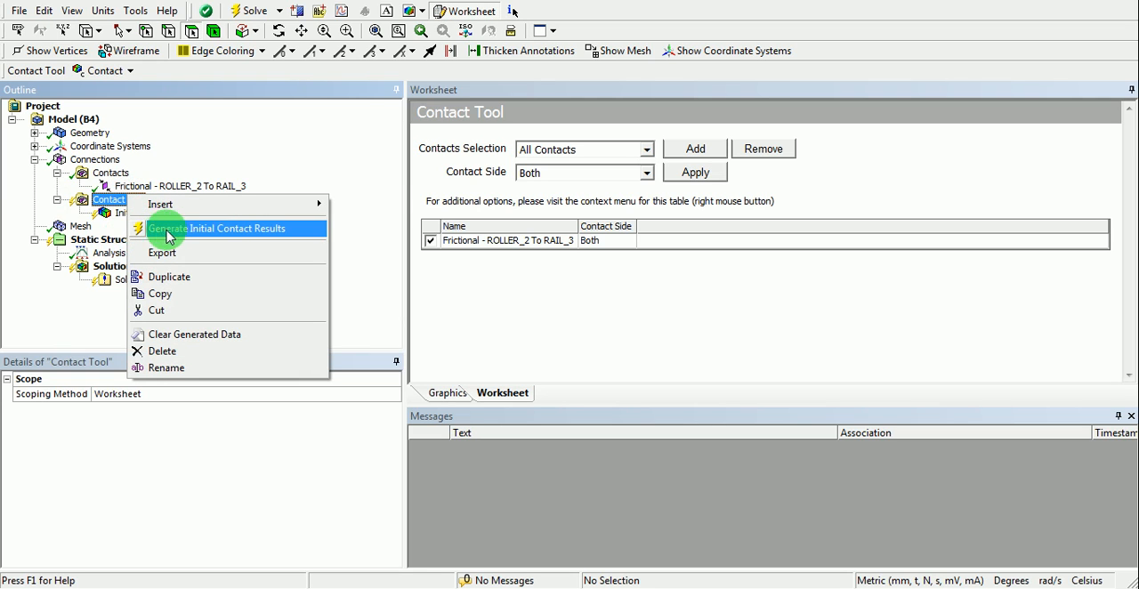
click(221, 234)
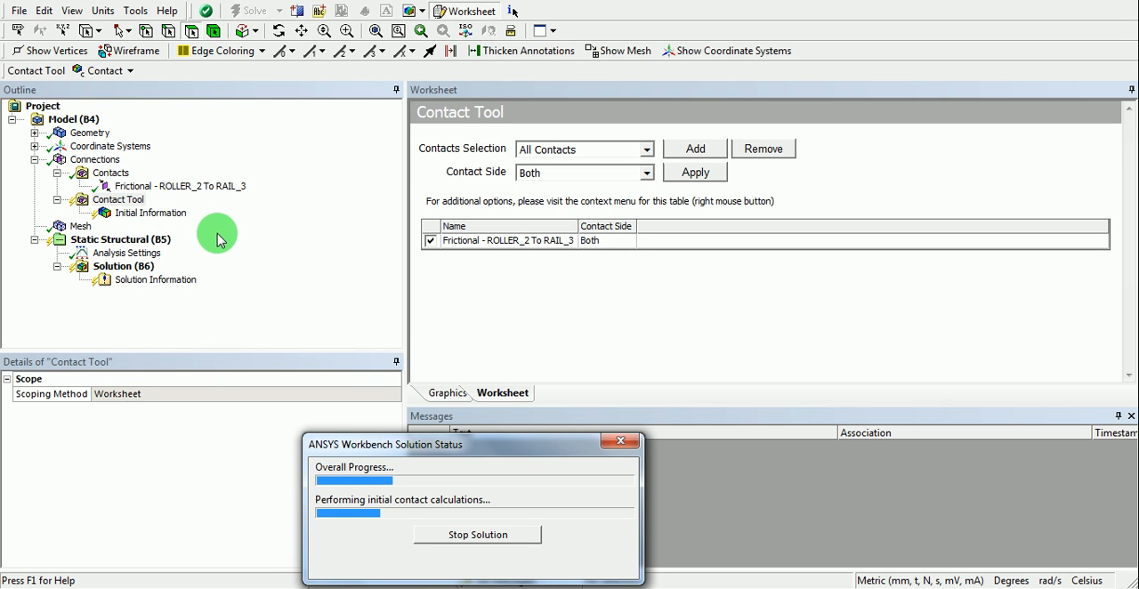
- Review the initial contact information for the wheel-rail contact and check its status against the color legend
click(522, 242)
click(136, 215)
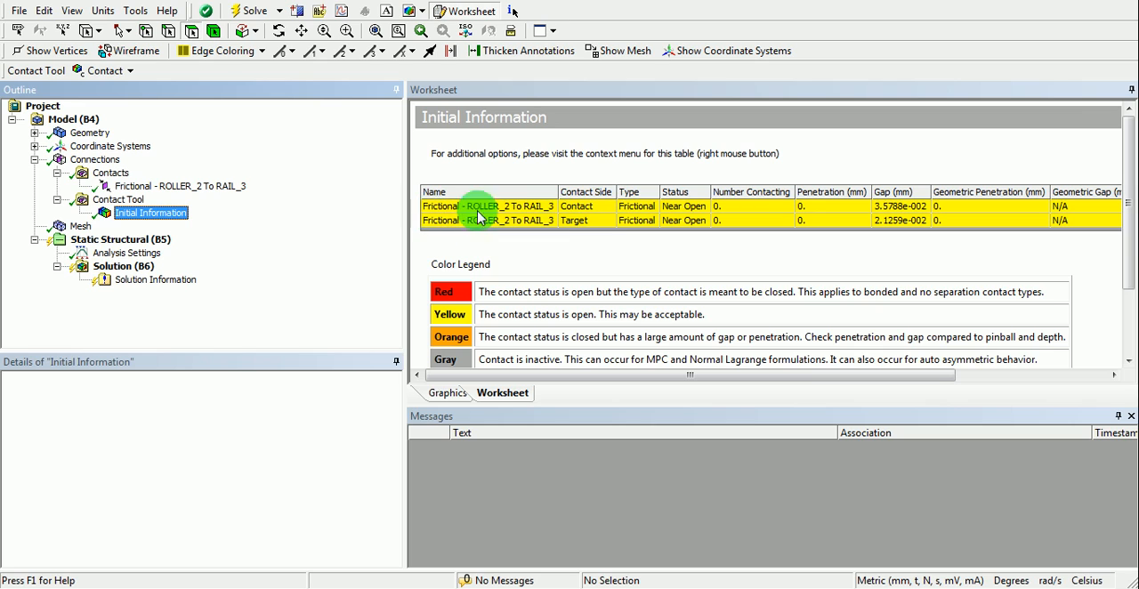
drag(479, 315, 709, 318)
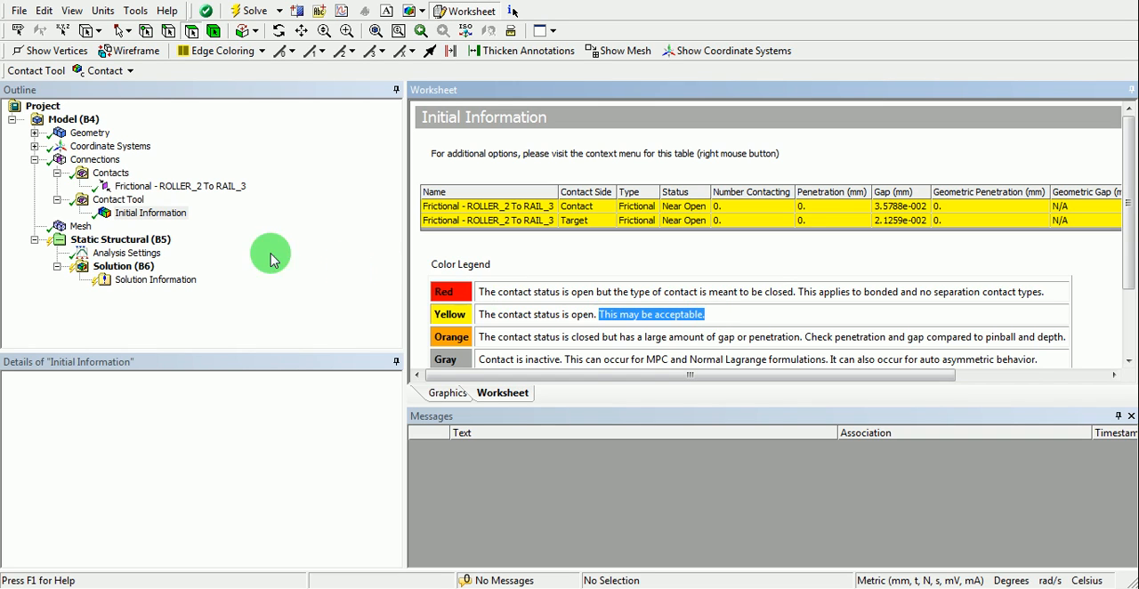
- Add a fixed support to the static structural analysis on the underside face of the rail
click(116, 240)
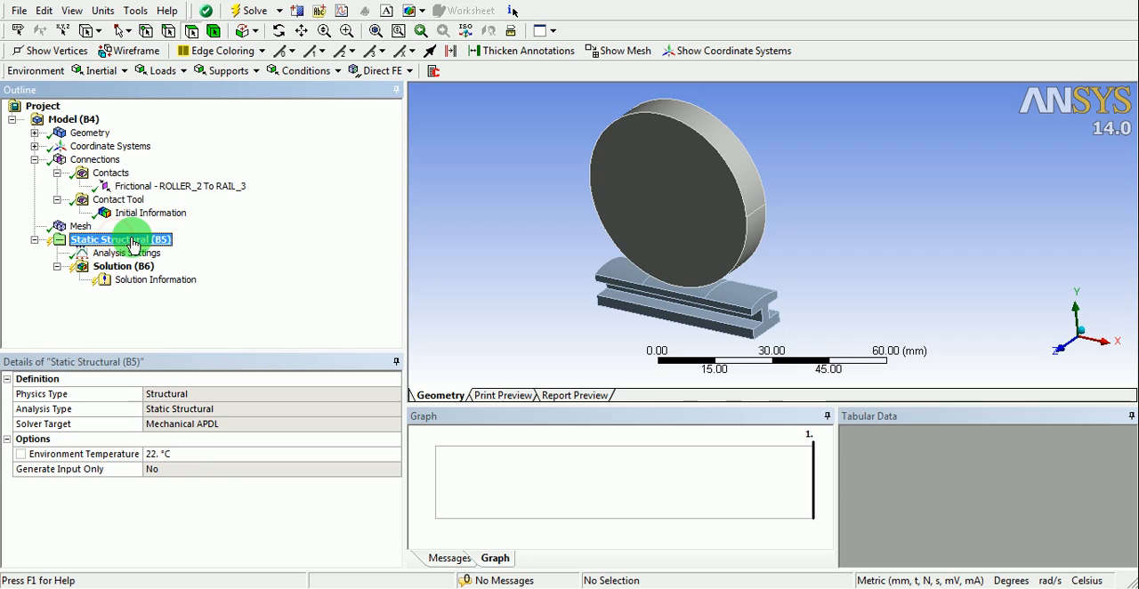
right_click(139, 244)
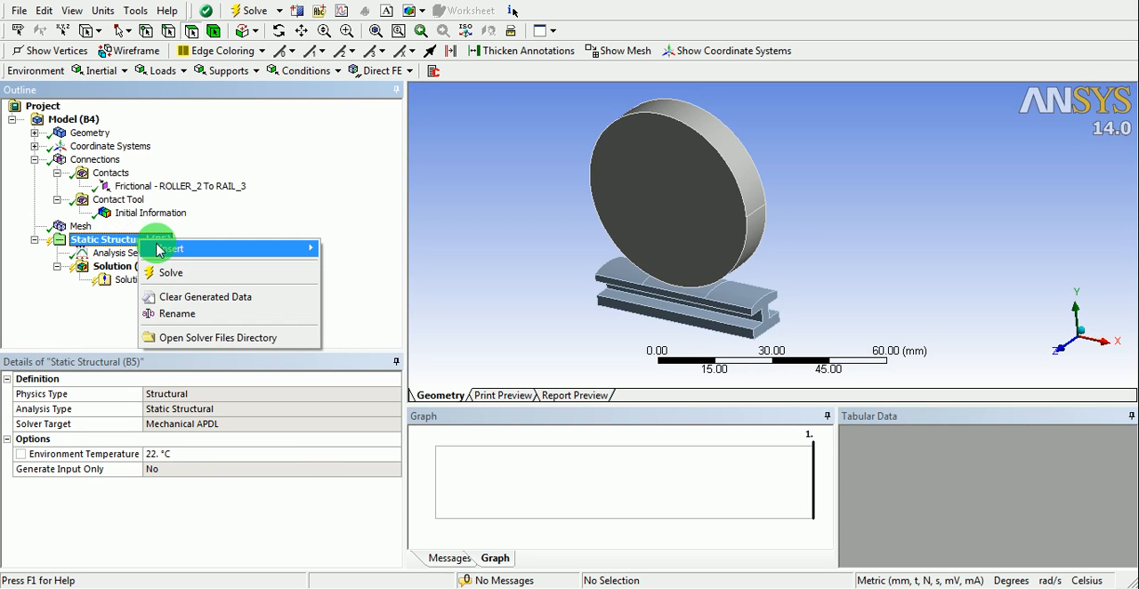
mouse_move(158, 250)
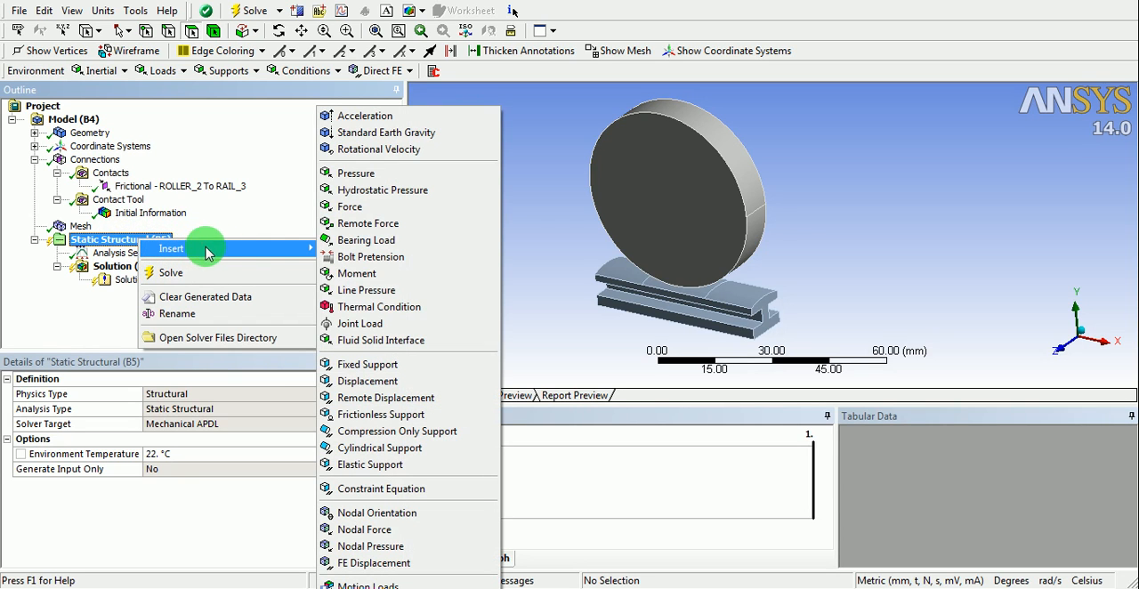
click(343, 365)
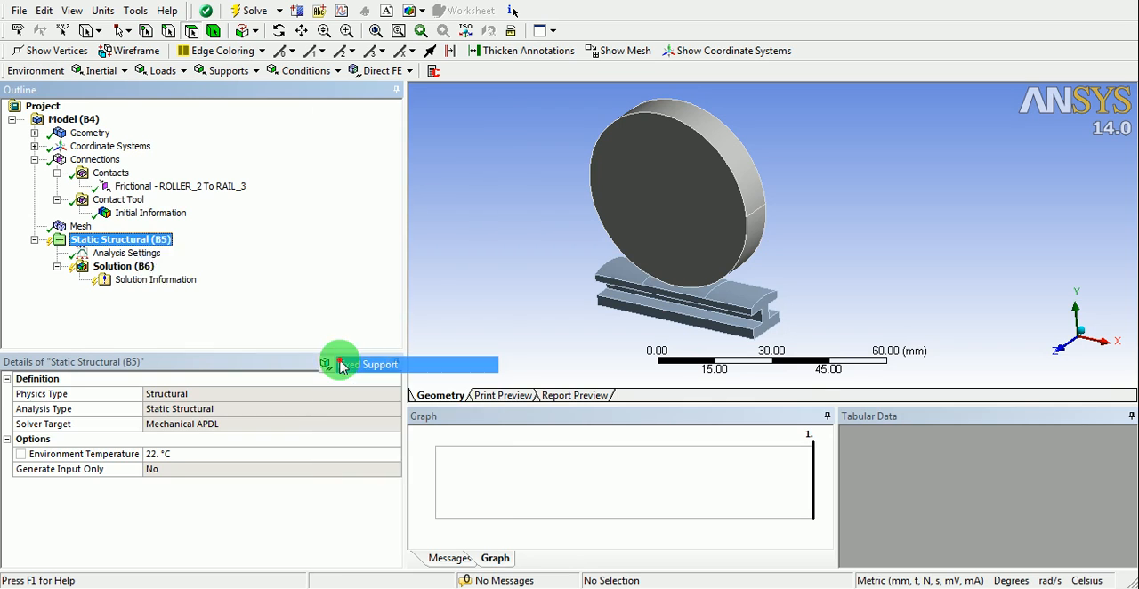
mouse_move(699, 292)
middle_down()
mouse_move(674, 235)
mouse_move(699, 309)
middle_up()
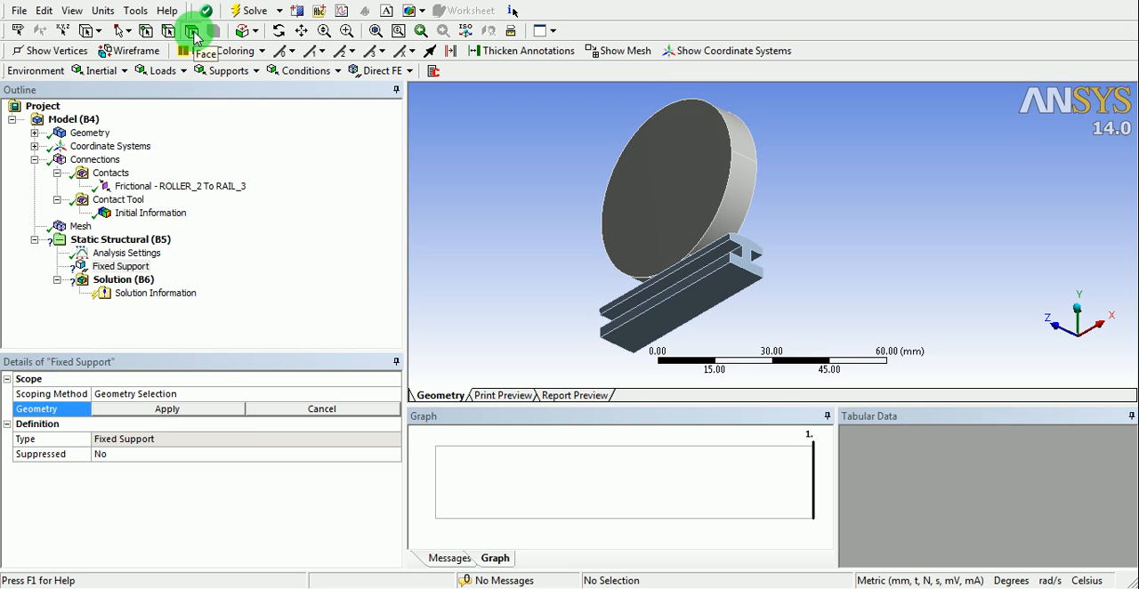
click(673, 307)
middle_drag(657, 168, 666, 203)
click(212, 411)
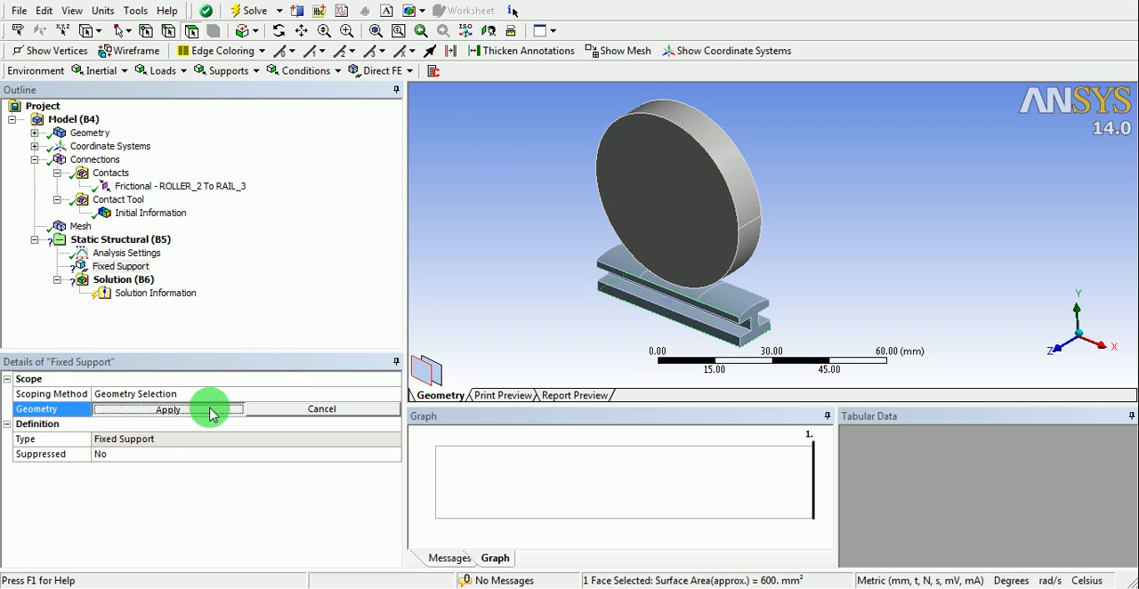
middle_drag(531, 311, 737, 254)
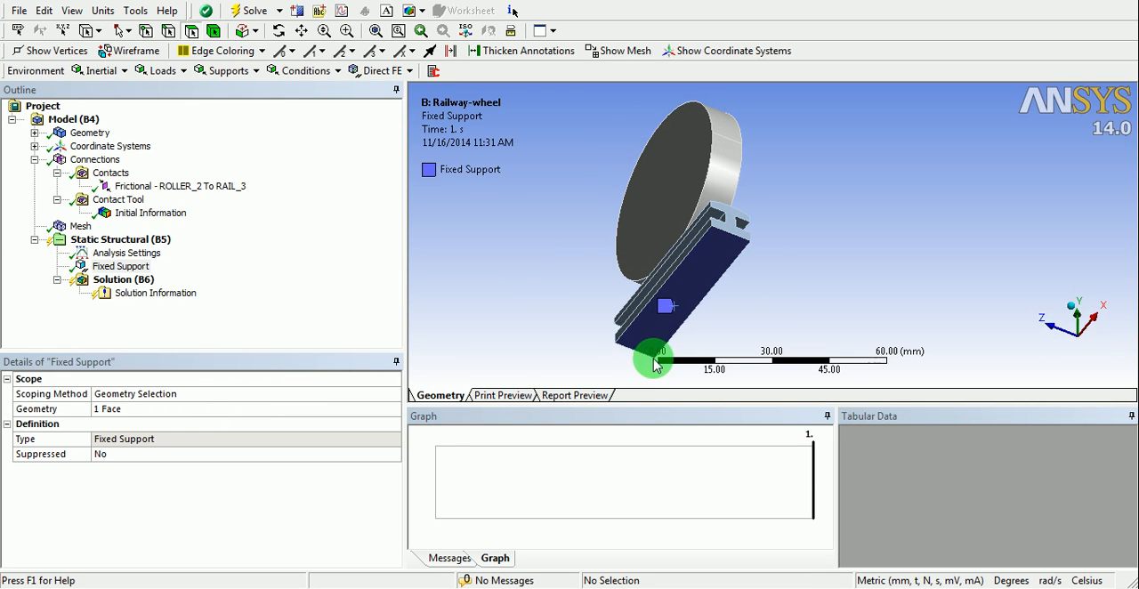
middle_drag(685, 267, 656, 259)
middle_drag(587, 255, 671, 301)
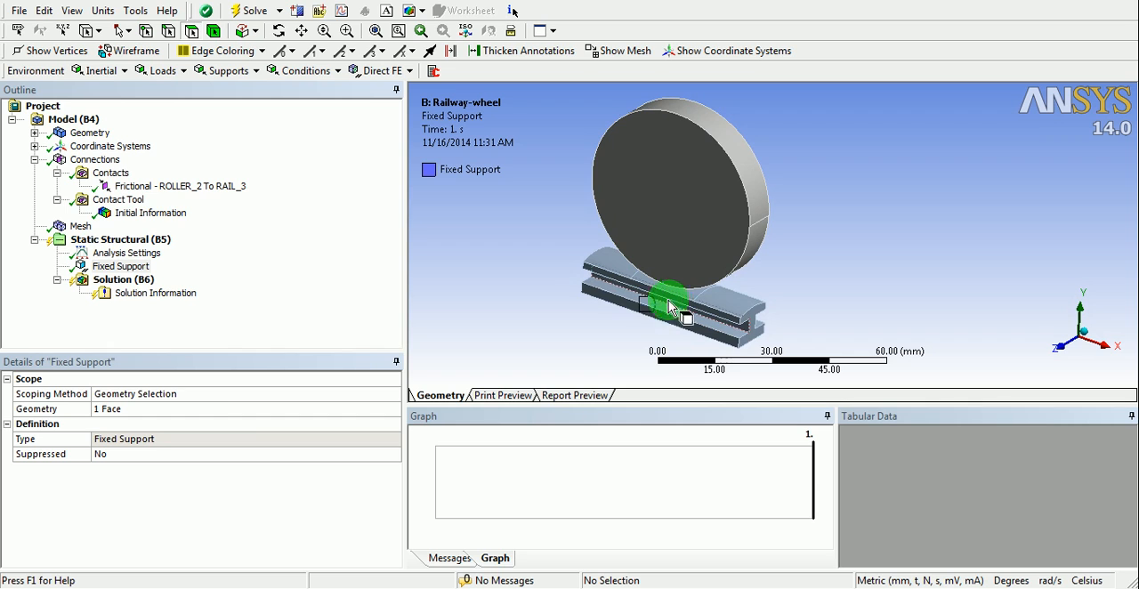
- Insert a force load intended for the wheel's upper cylindrical face and define it by Components
right_click(134, 245)
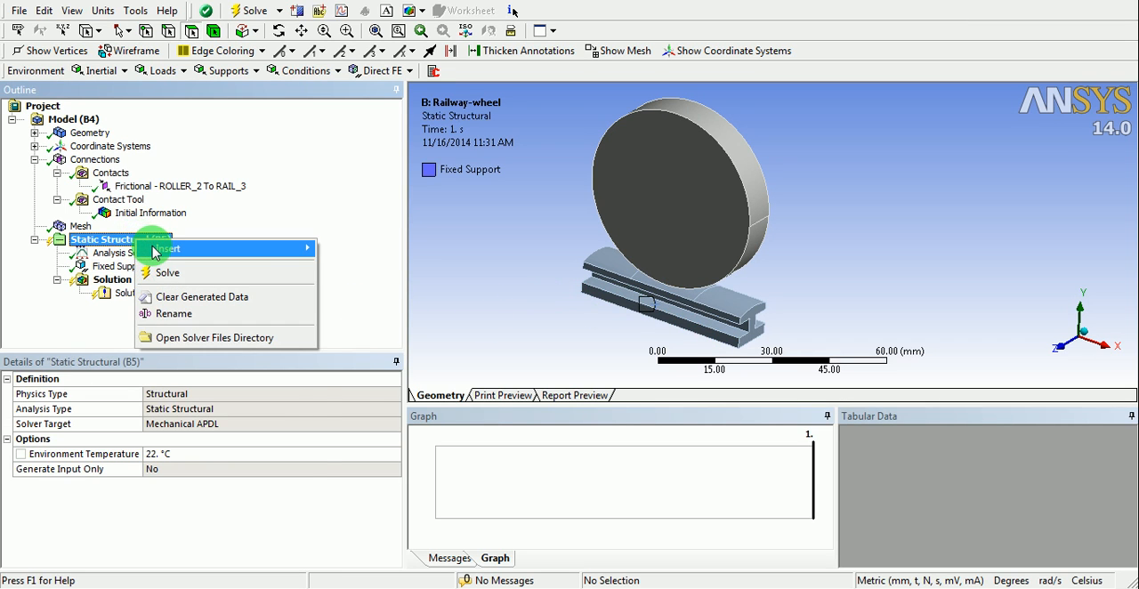
click(158, 249)
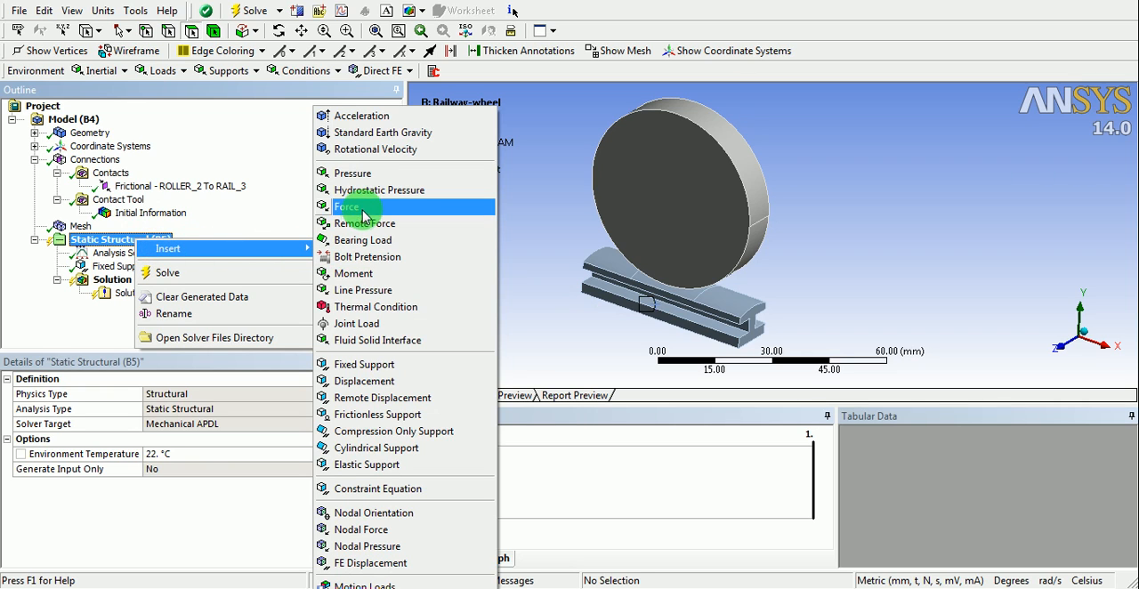
click(411, 212)
click(696, 118)
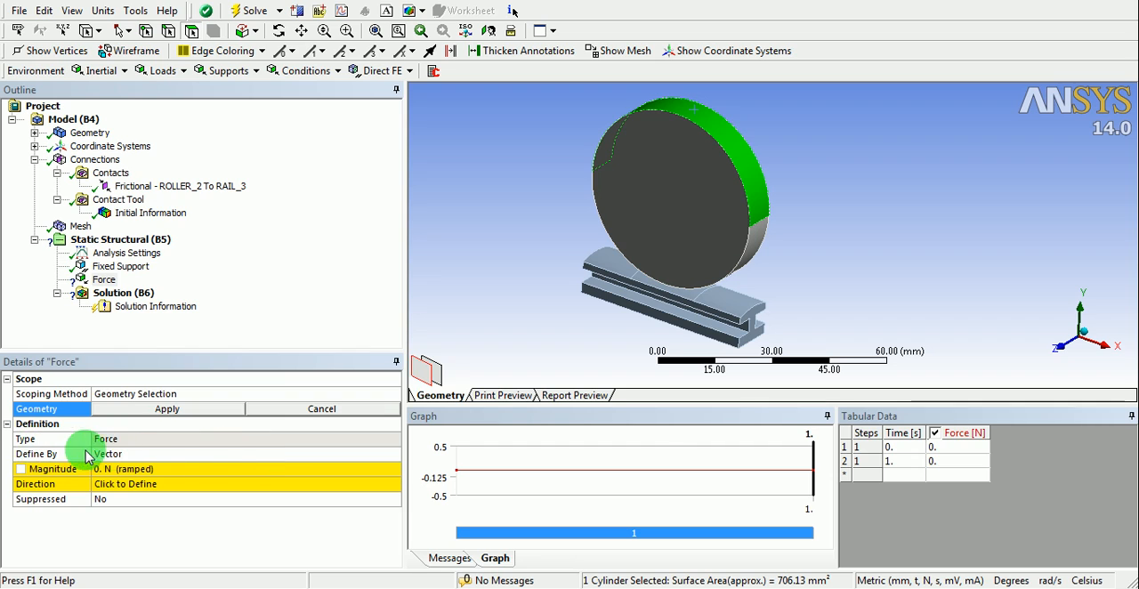
click(364, 454)
click(392, 453)
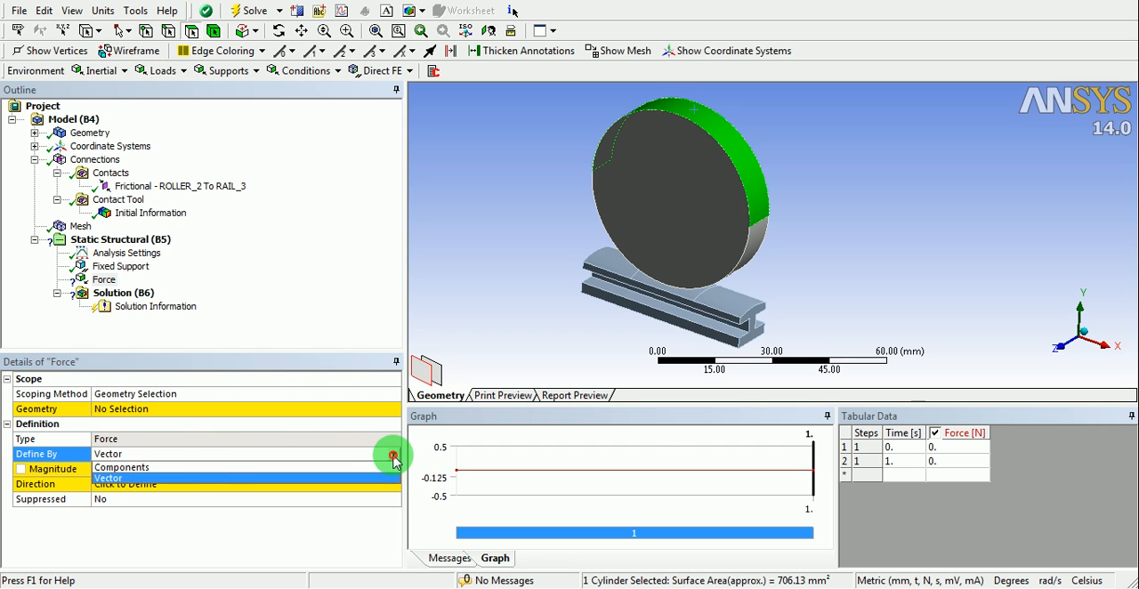
click(134, 467)
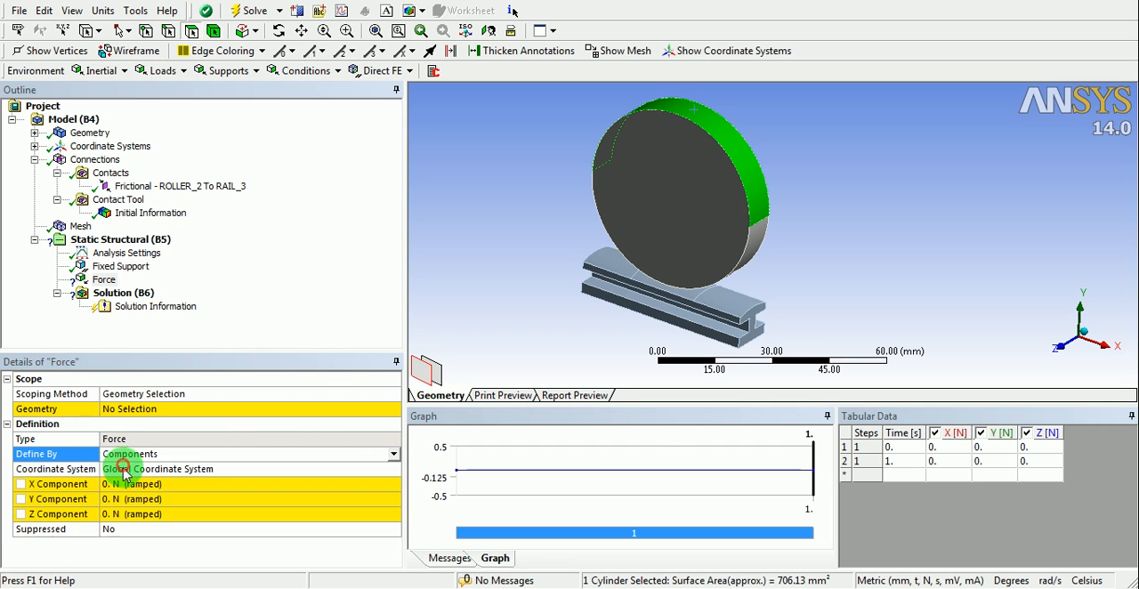
- Set the force's Y component to -100 N and apply it to the wheel's selected upper cylindrical face
click(115, 499)
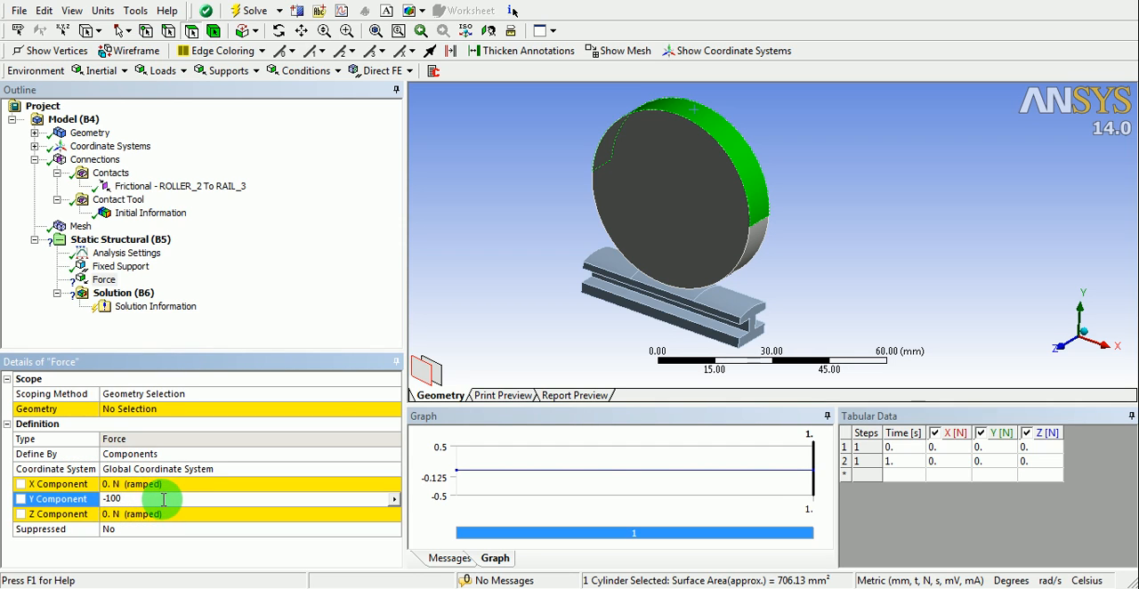
key(Return)
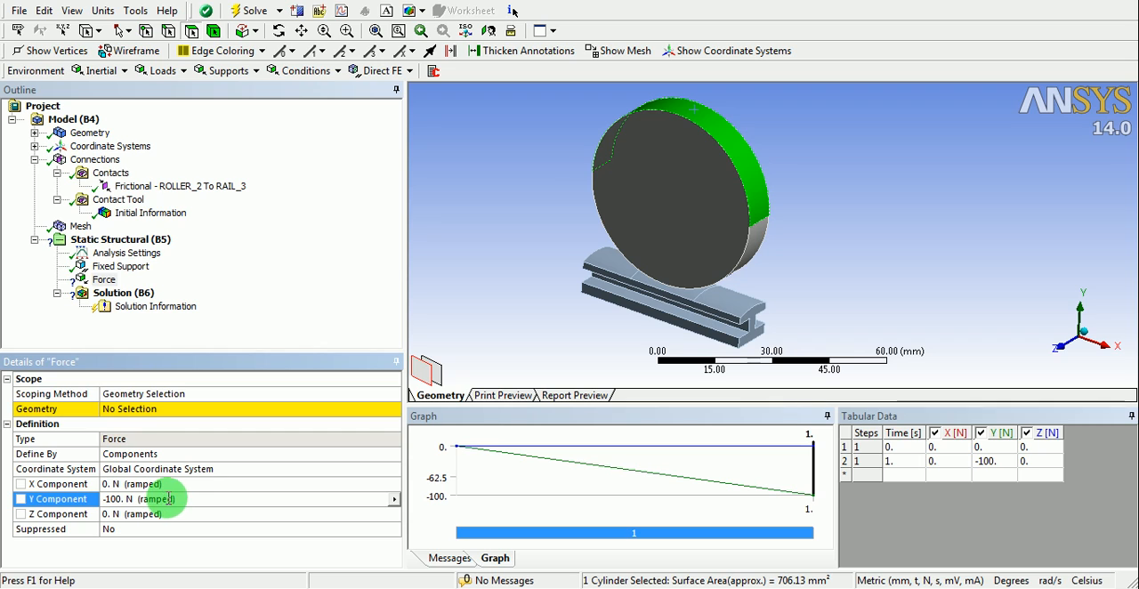
click(162, 411)
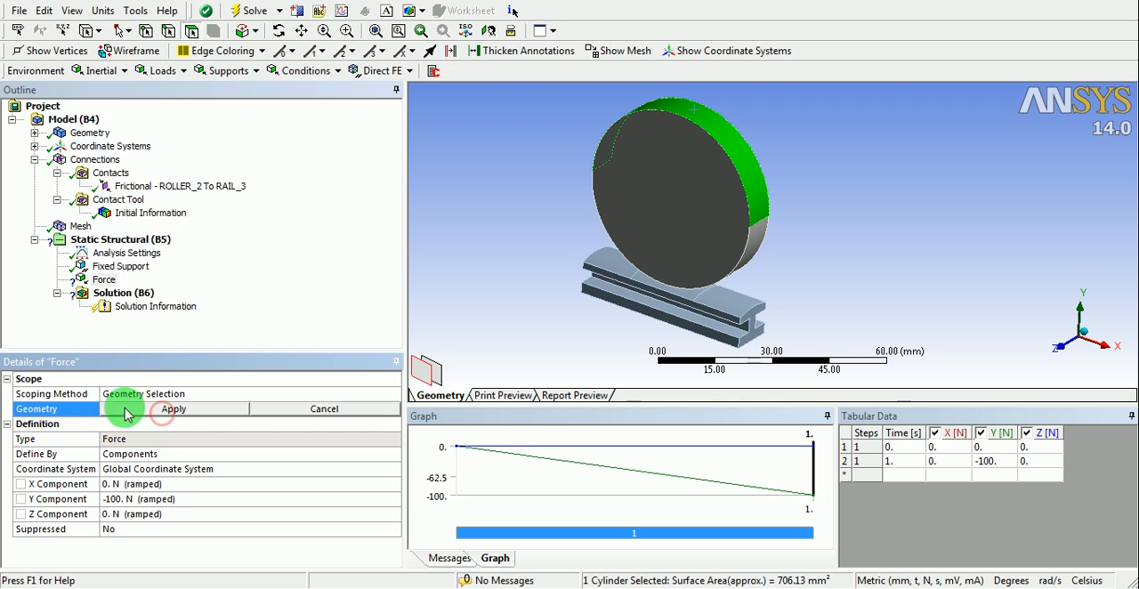
click(168, 411)
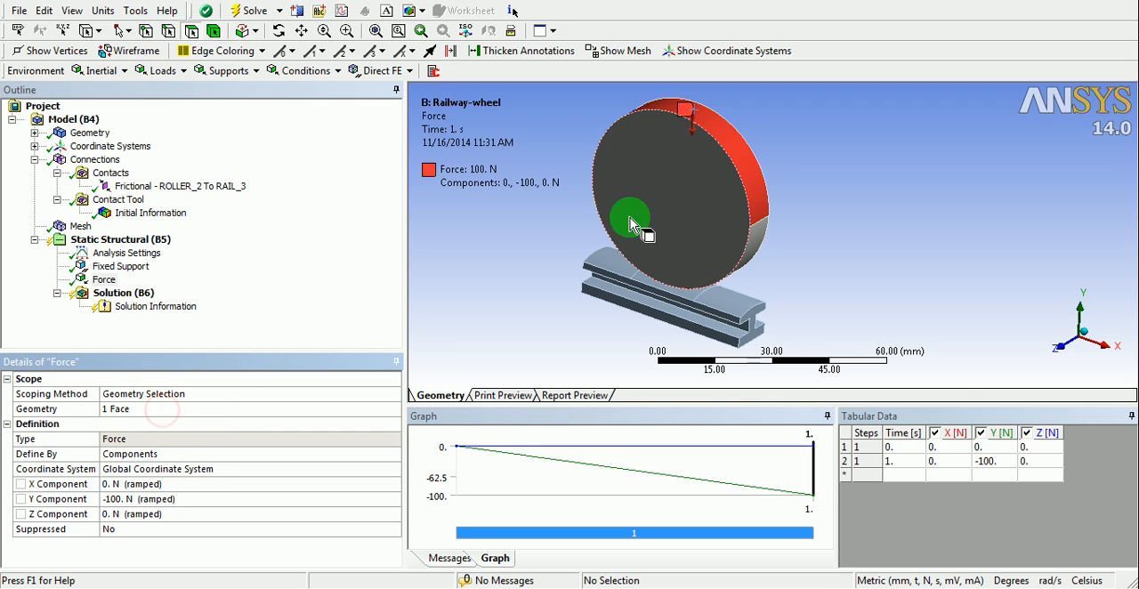
- Insert a displacement support in the static structural analysis and select the wheel's front flat face for it
mouse_move(712, 234)
middle_down()
mouse_move(730, 233)
mouse_move(605, 214)
mouse_move(457, 241)
mouse_move(635, 212)
mouse_move(669, 262)
mouse_move(753, 247)
mouse_move(710, 222)
middle_up()
ctrl+middle_drag(623, 280, 628, 296)
ctrl+middle_drag(719, 266, 724, 244)
mouse_move(659, 257)
middle_down()
mouse_move(673, 255)
mouse_move(605, 257)
mouse_move(675, 259)
mouse_move(674, 248)
middle_up()
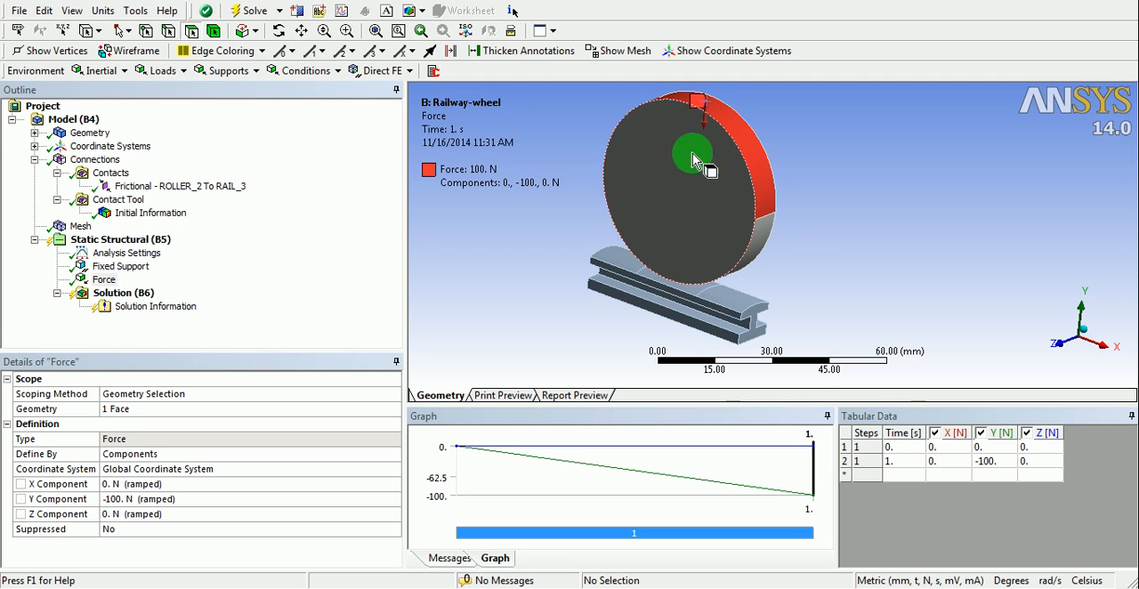
right_click(143, 241)
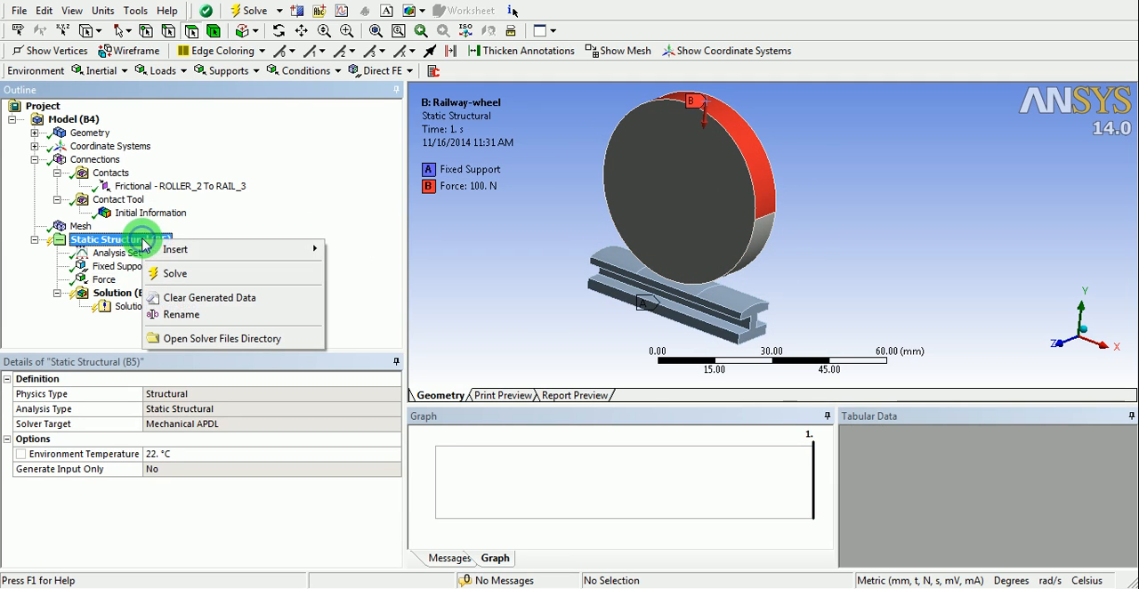
click(202, 251)
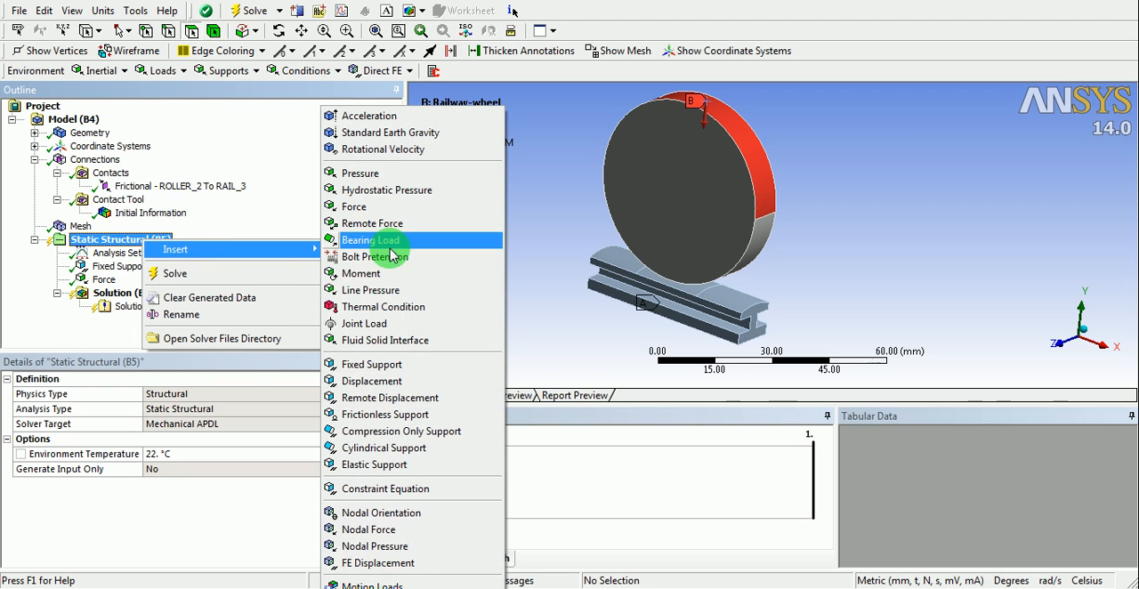
click(401, 383)
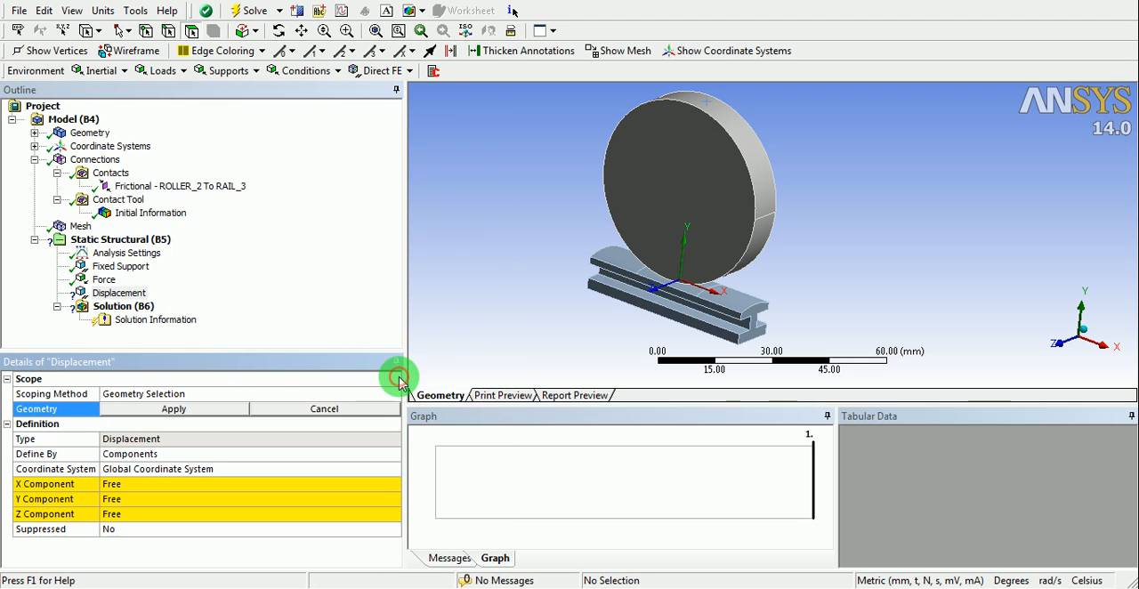
click(637, 180)
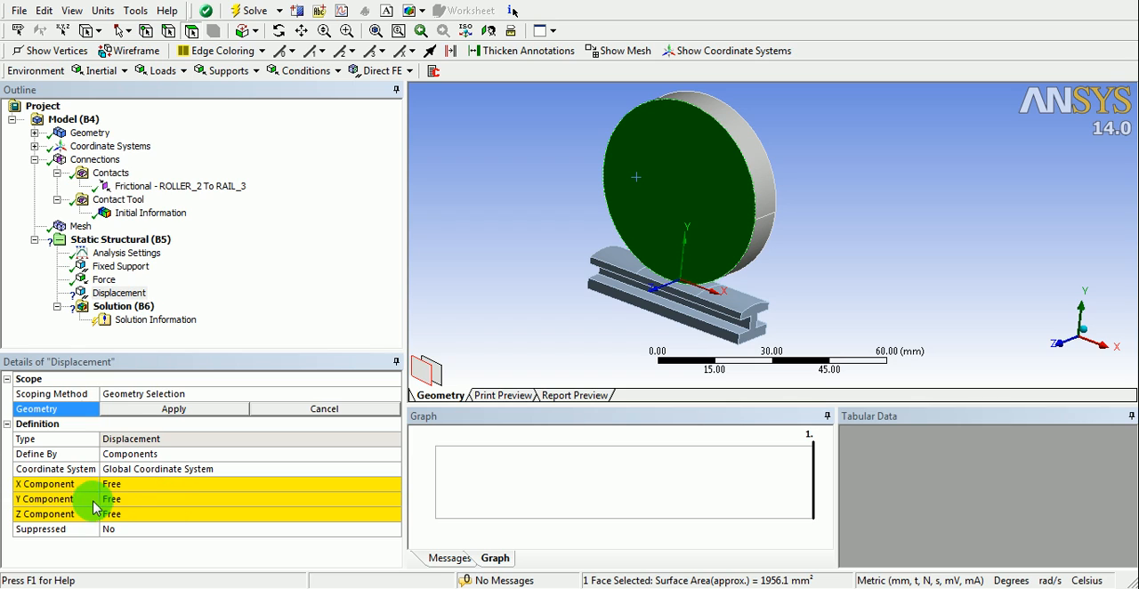
- Set the displacement's X and Z components to 0 mm, leaving Y free, and apply it to the selected wheel face
click(117, 486)
click(119, 516)
click(120, 484)
text(0)
click(126, 516)
text(0)
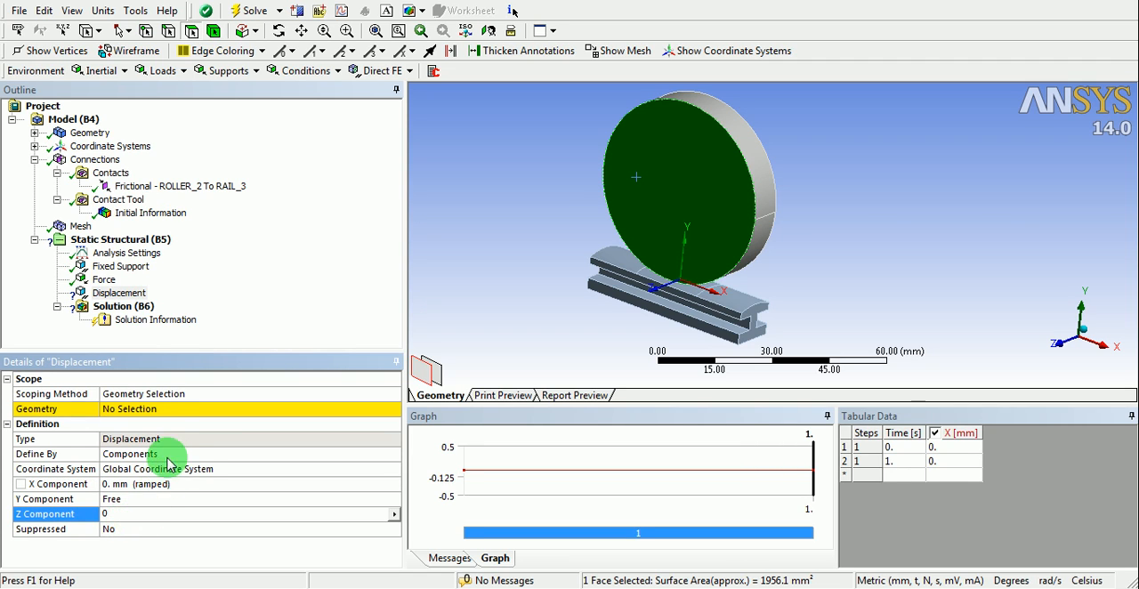
click(151, 409)
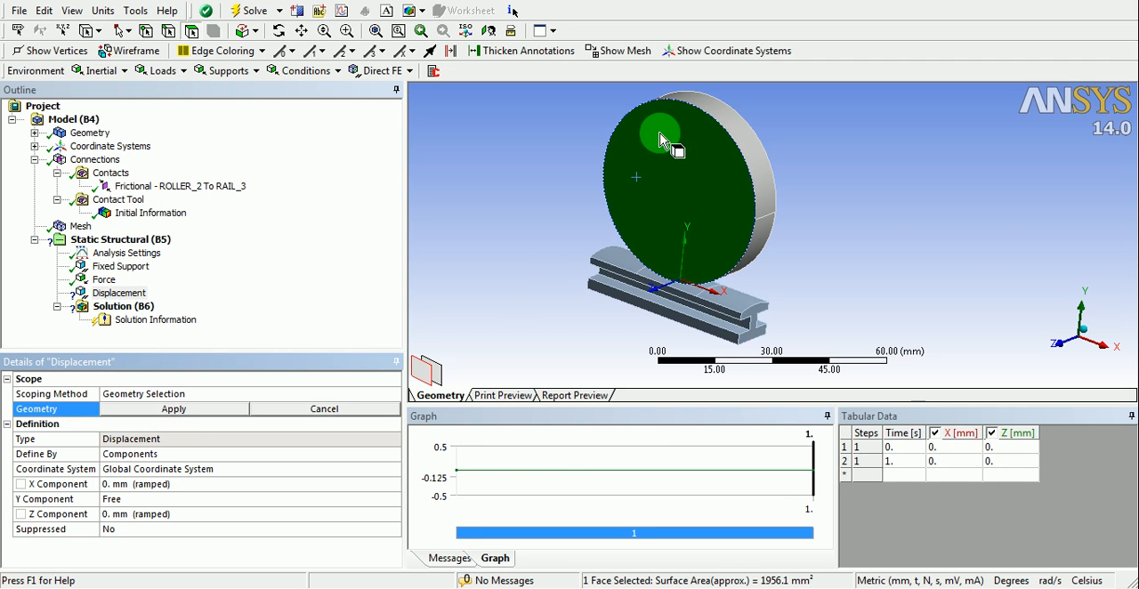
click(204, 407)
- Add an Equivalent (von-Mises) stress result for all bodies to the solution
middle_drag(585, 258, 650, 265)
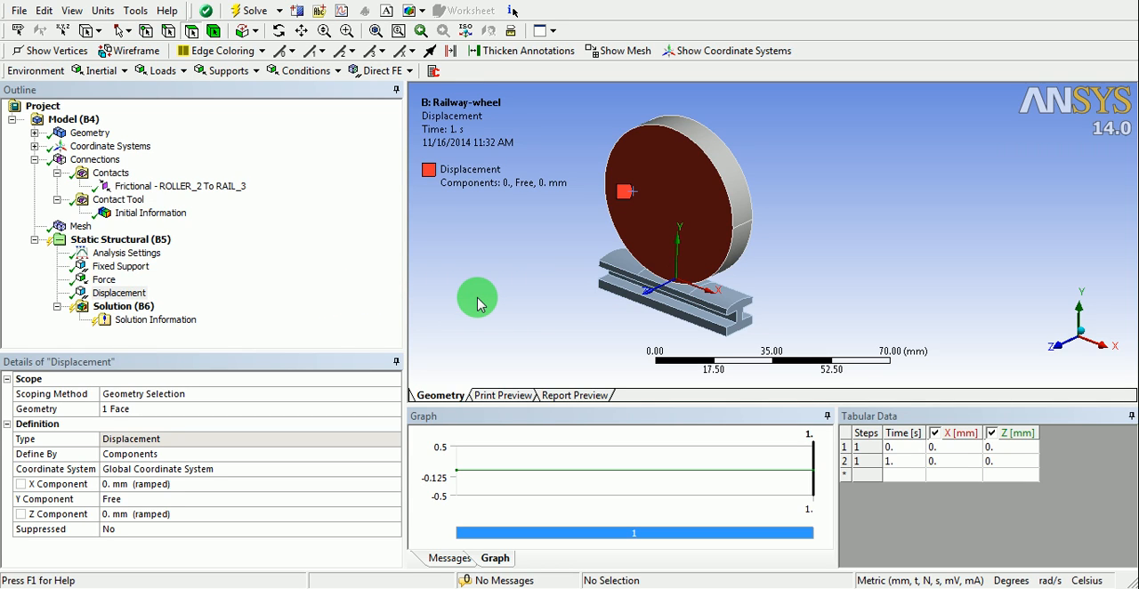
right_click(129, 307)
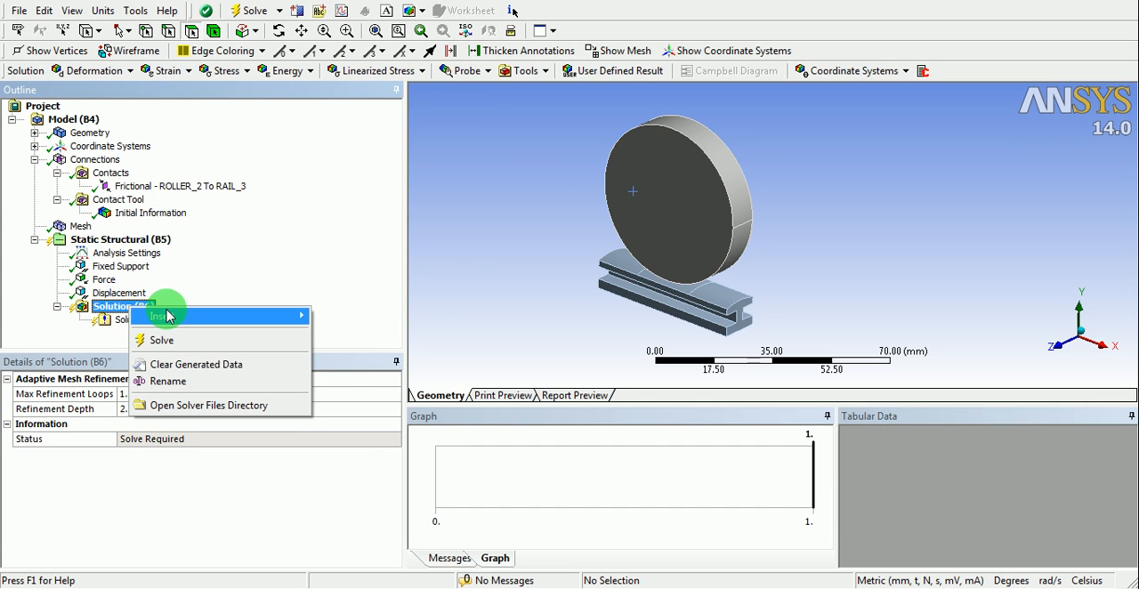
click(166, 315)
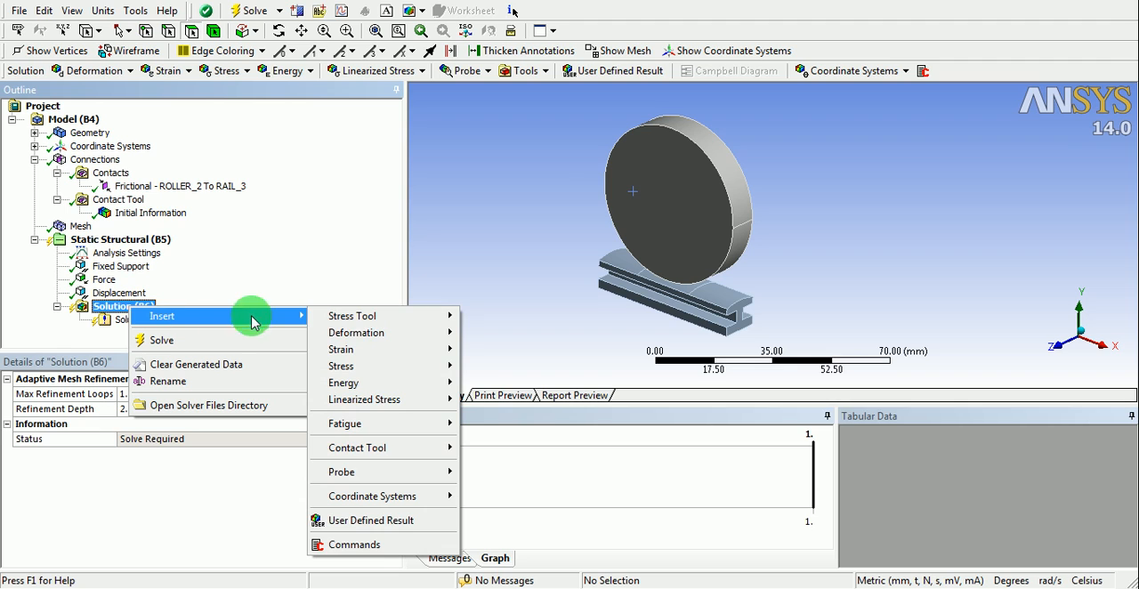
mouse_move(389, 368)
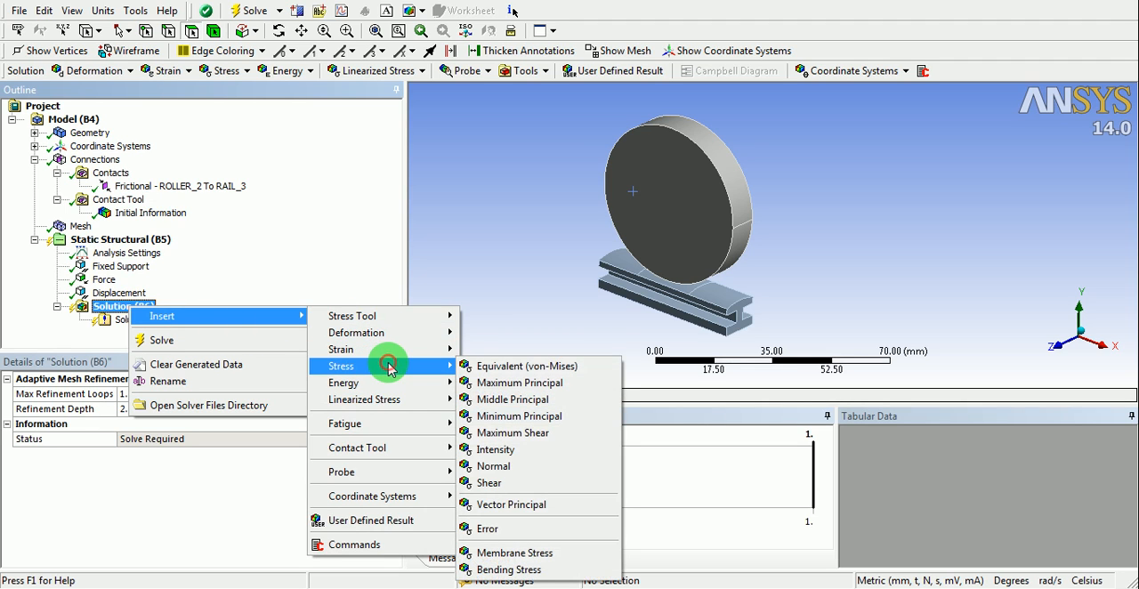
click(489, 367)
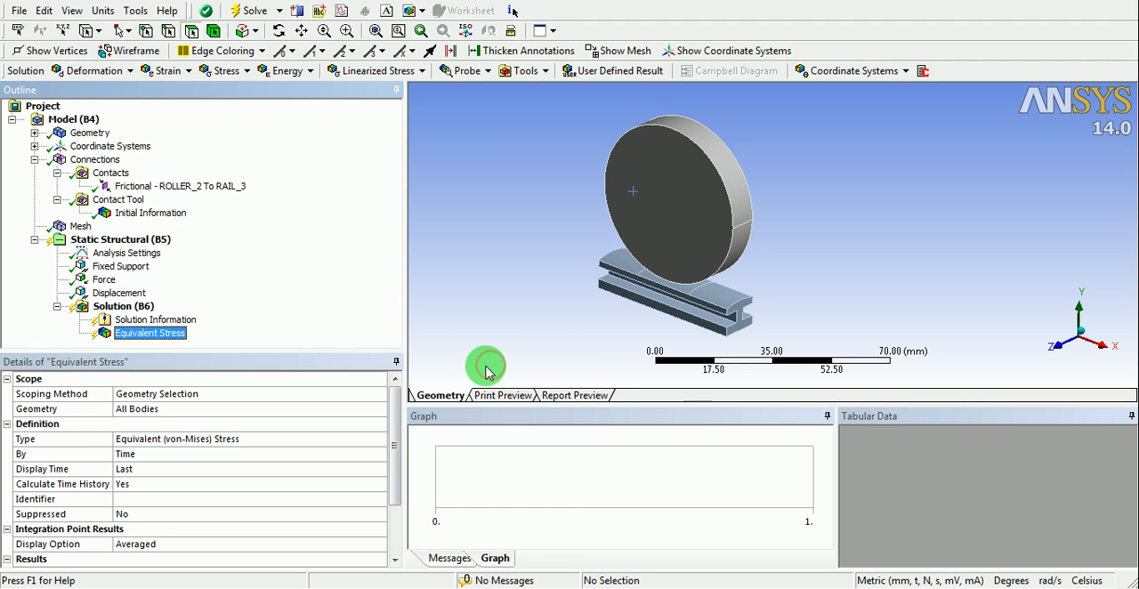
- Add a Directional Deformation result to the solution and orient it along the Y Axis
right_click(131, 306)
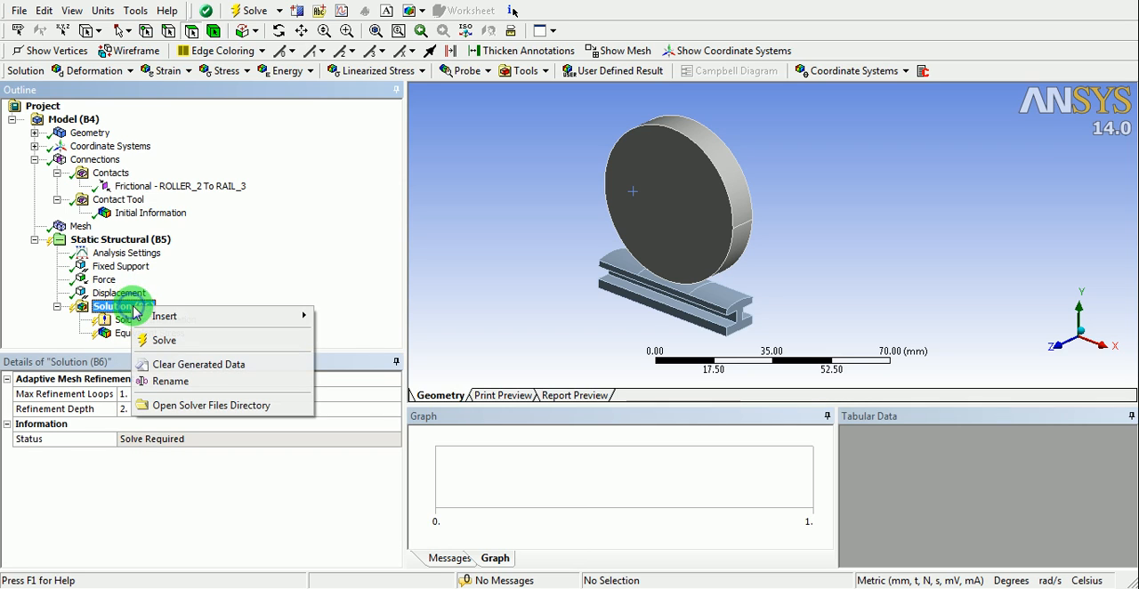
mouse_move(151, 316)
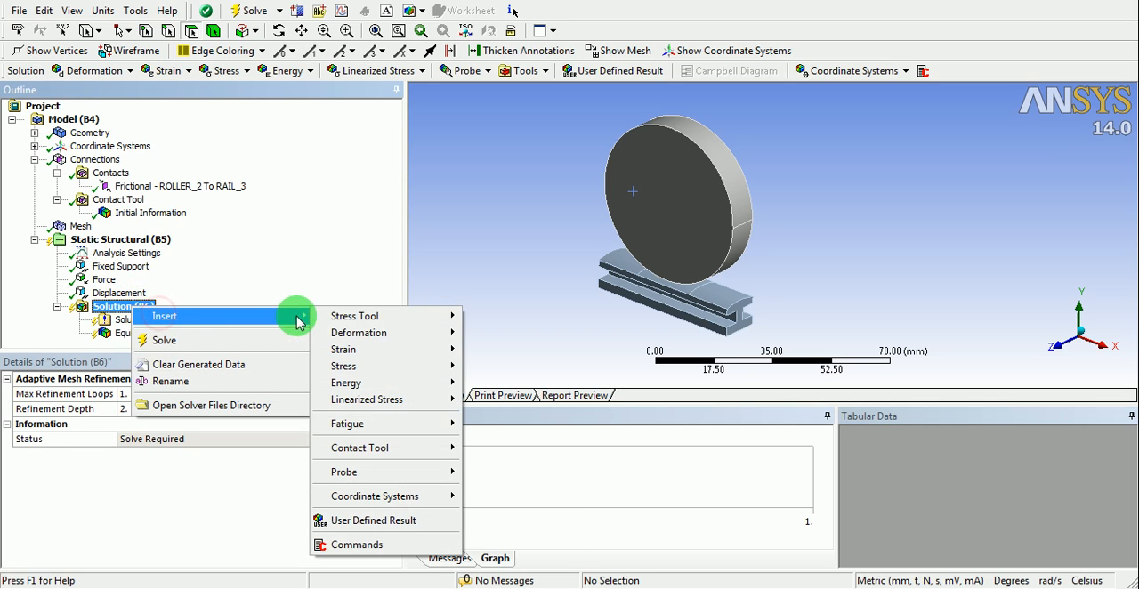
mouse_move(451, 332)
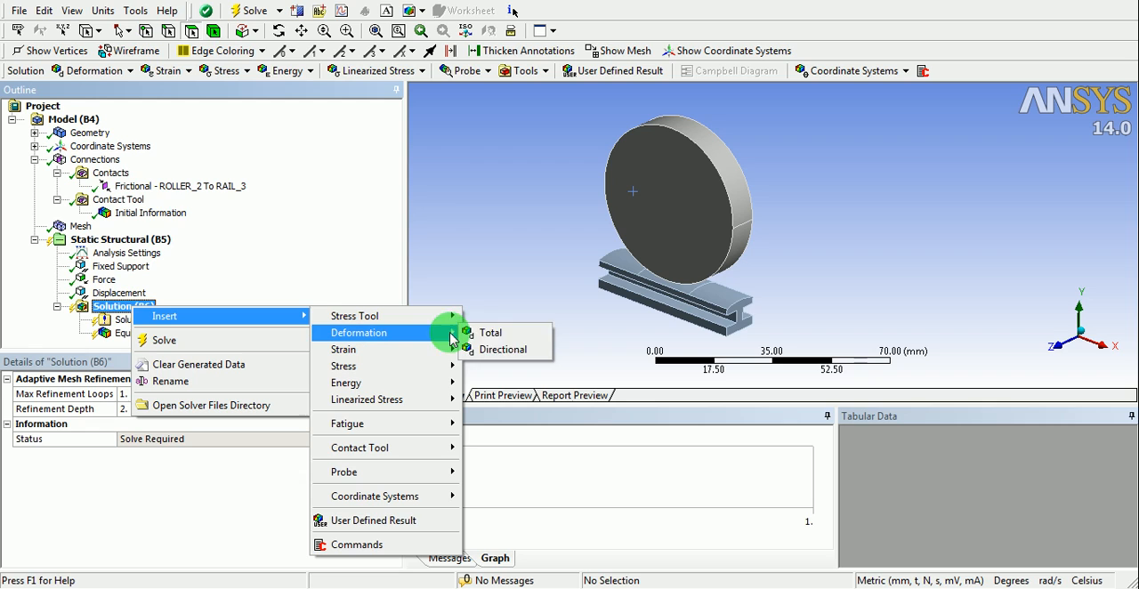
click(501, 349)
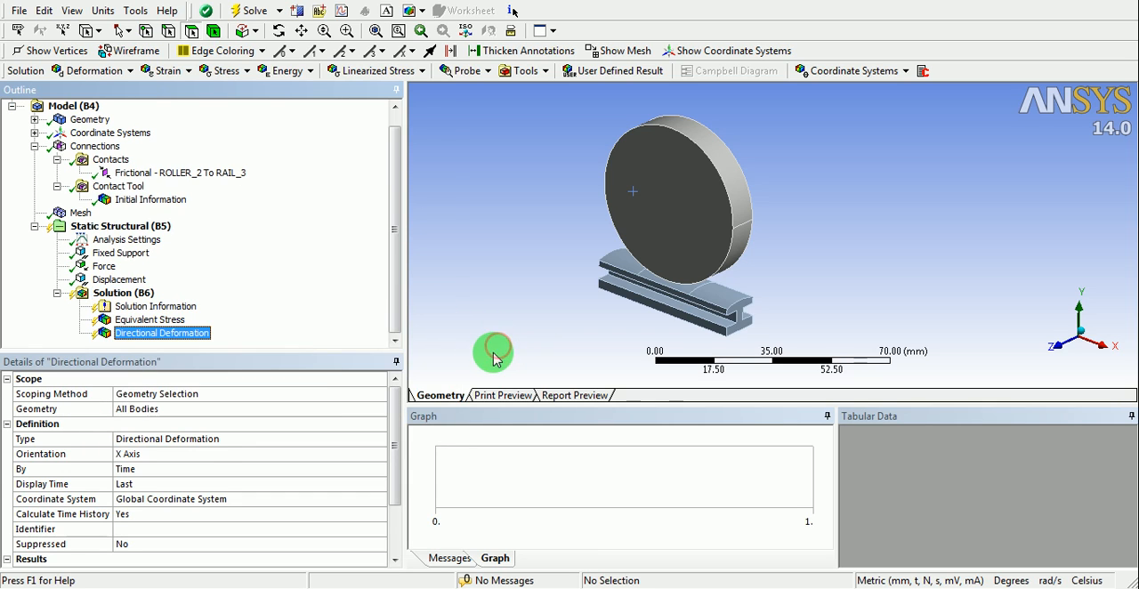
click(377, 454)
click(379, 453)
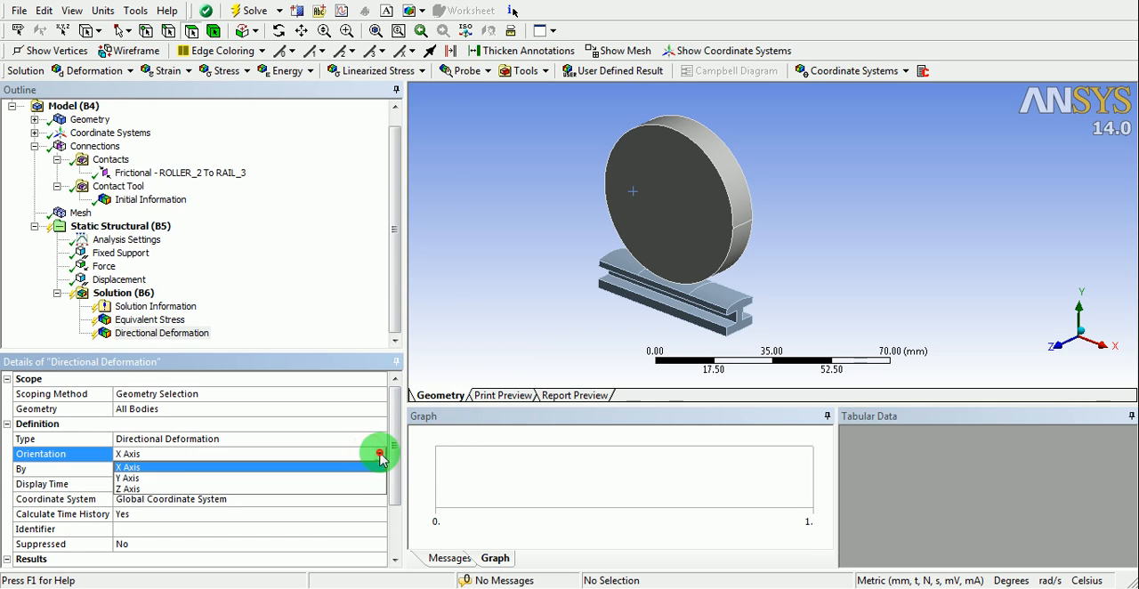
click(174, 477)
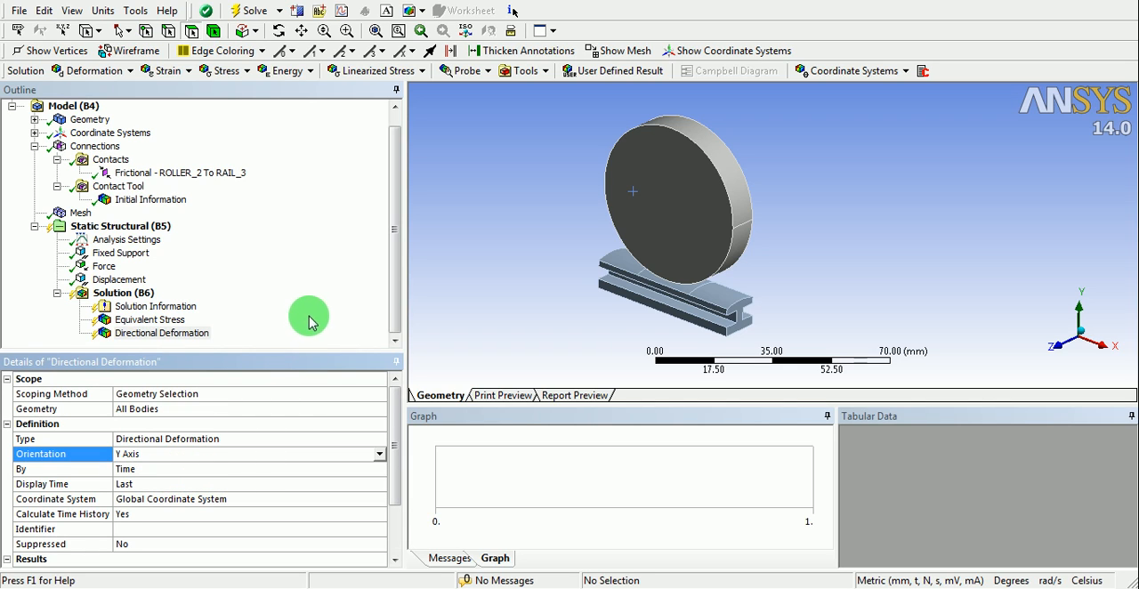
- Turn on Auto Time Stepping in the analysis settings and set the initial substeps to 20
click(495, 310)
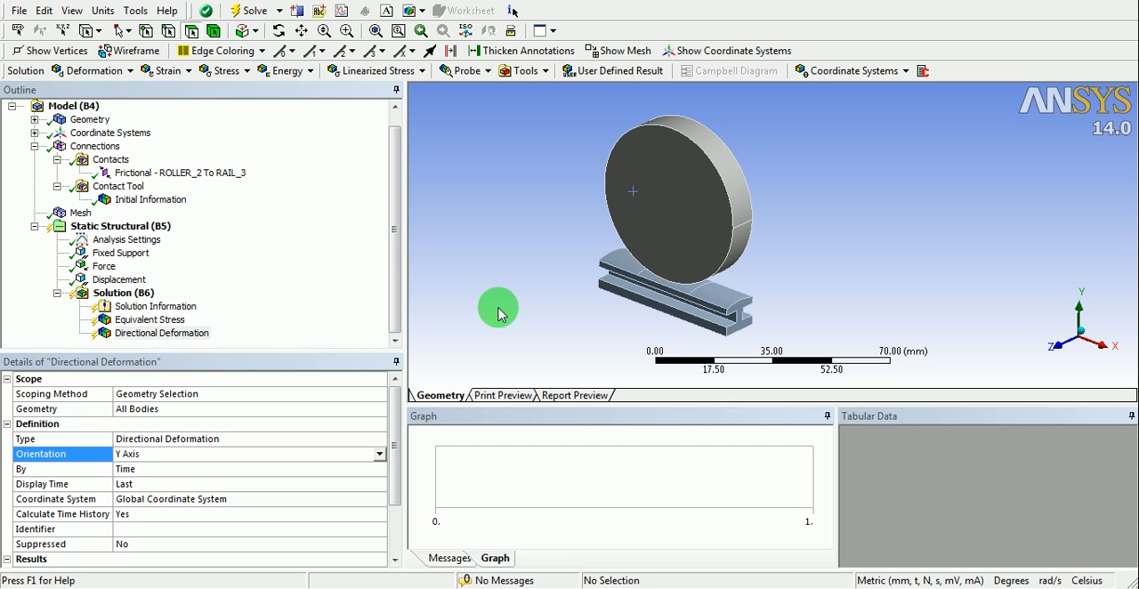
scroll(631, 259, up, 1)
ctrl+middle_drag(713, 264, 689, 269)
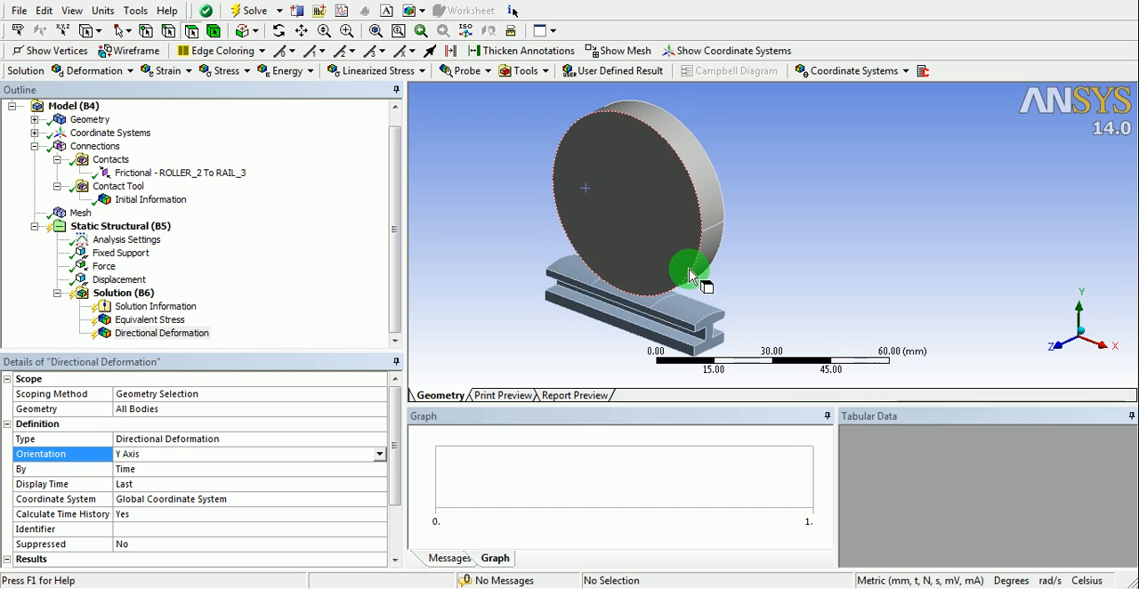
click(127, 240)
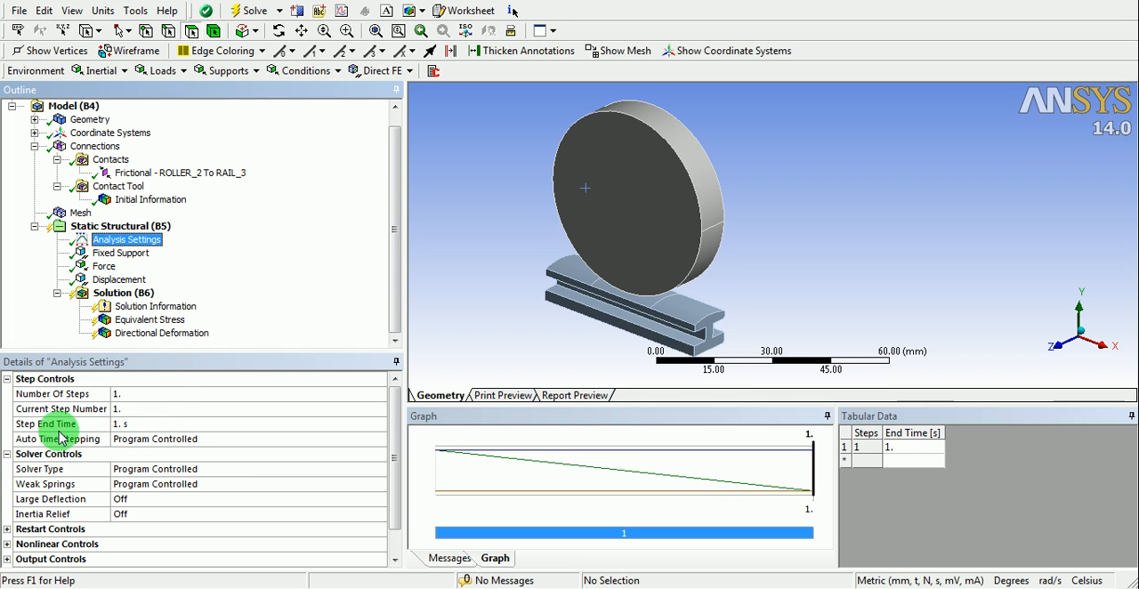
click(356, 442)
click(380, 439)
click(132, 469)
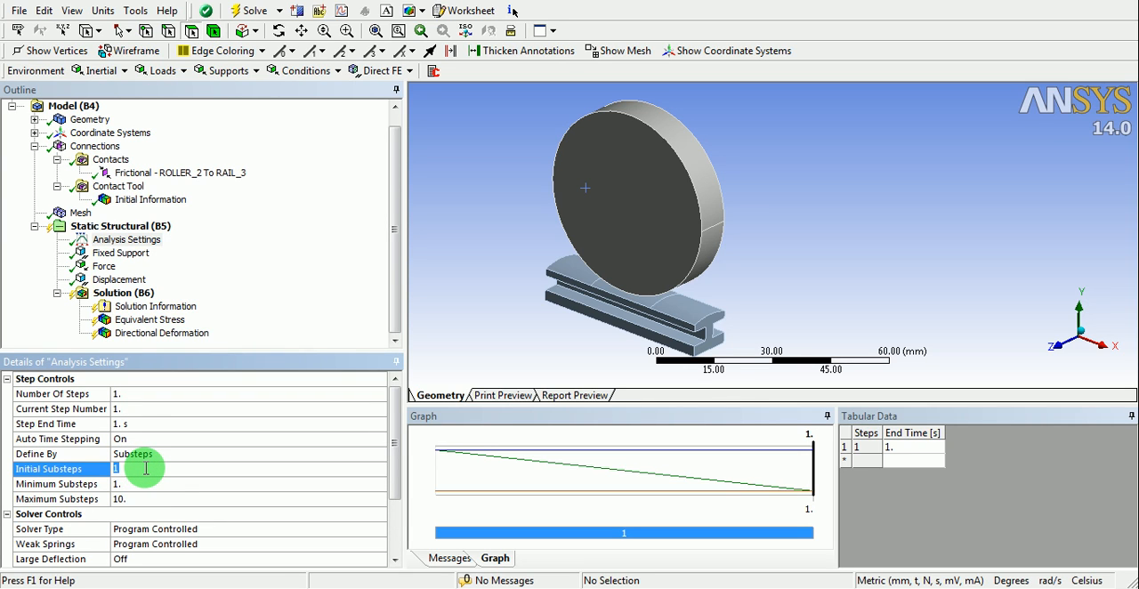
click(147, 469)
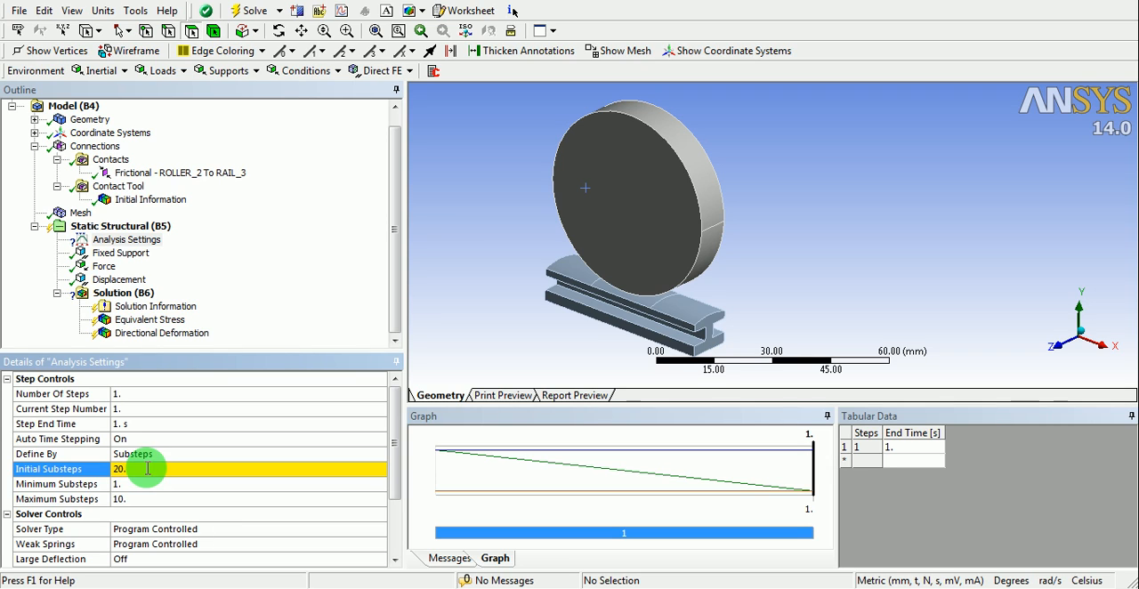
- Set the minimum substeps to 10 and the maximum substeps to 50 in the analysis settings
click(145, 483)
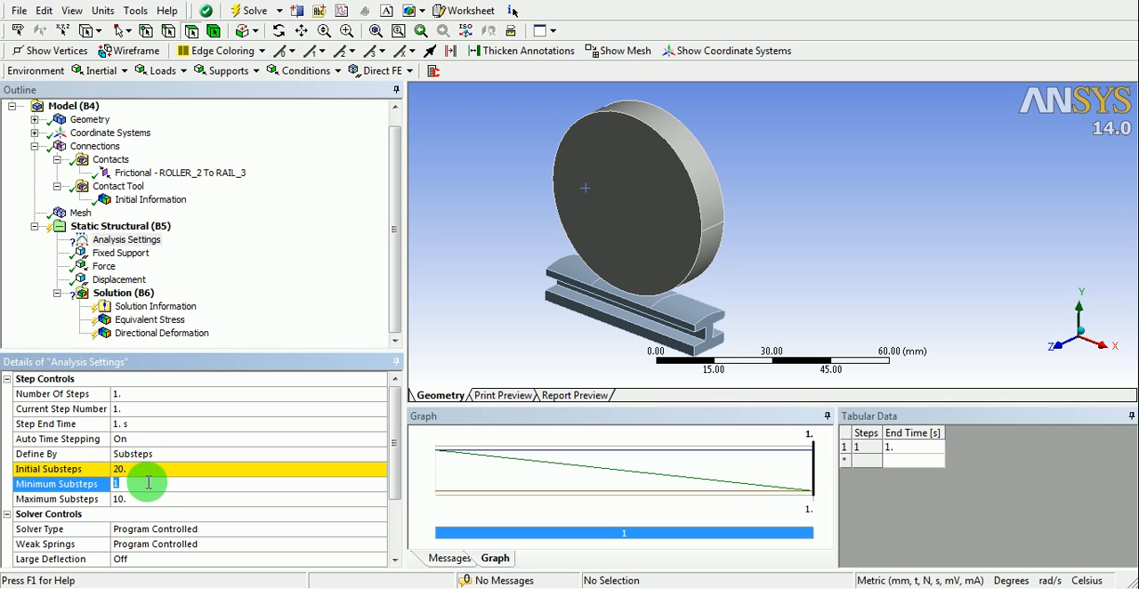
text(10)
click(149, 482)
click(130, 499)
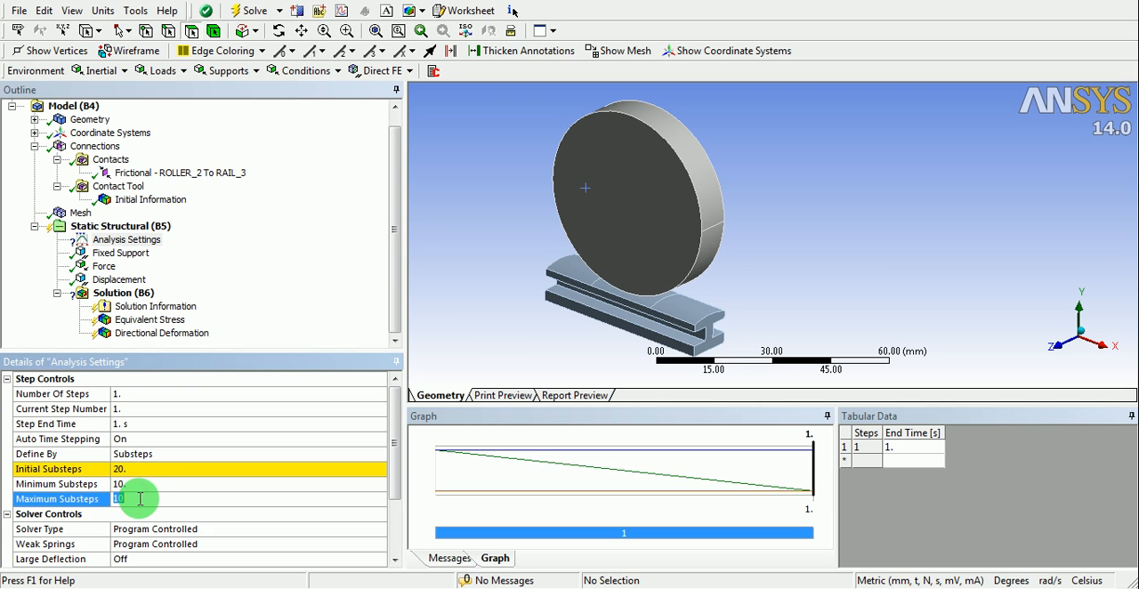
click(144, 498)
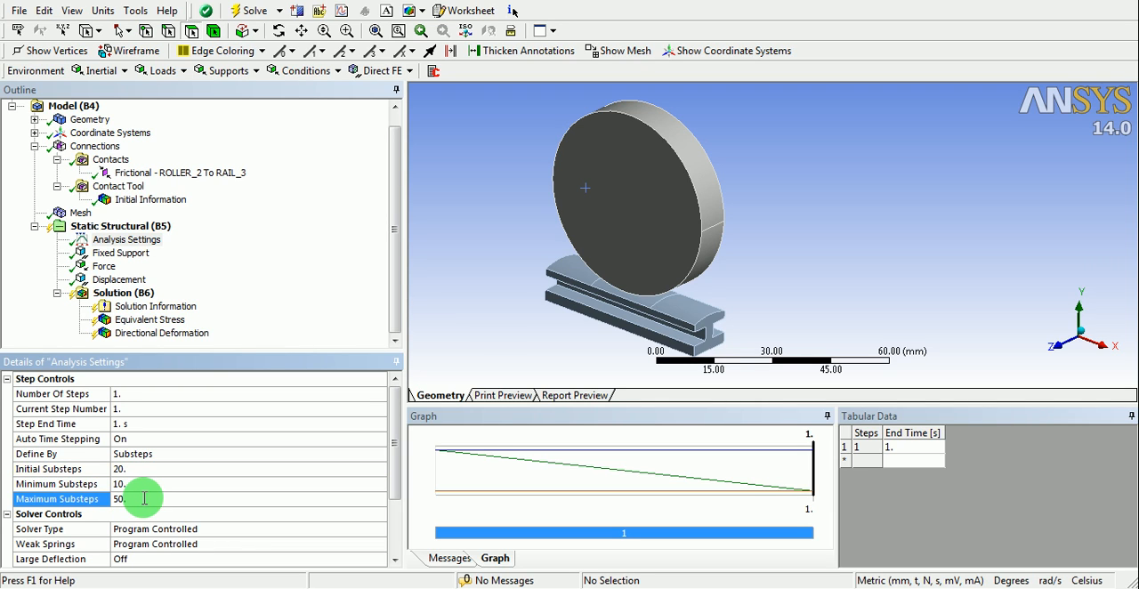
click(135, 471)
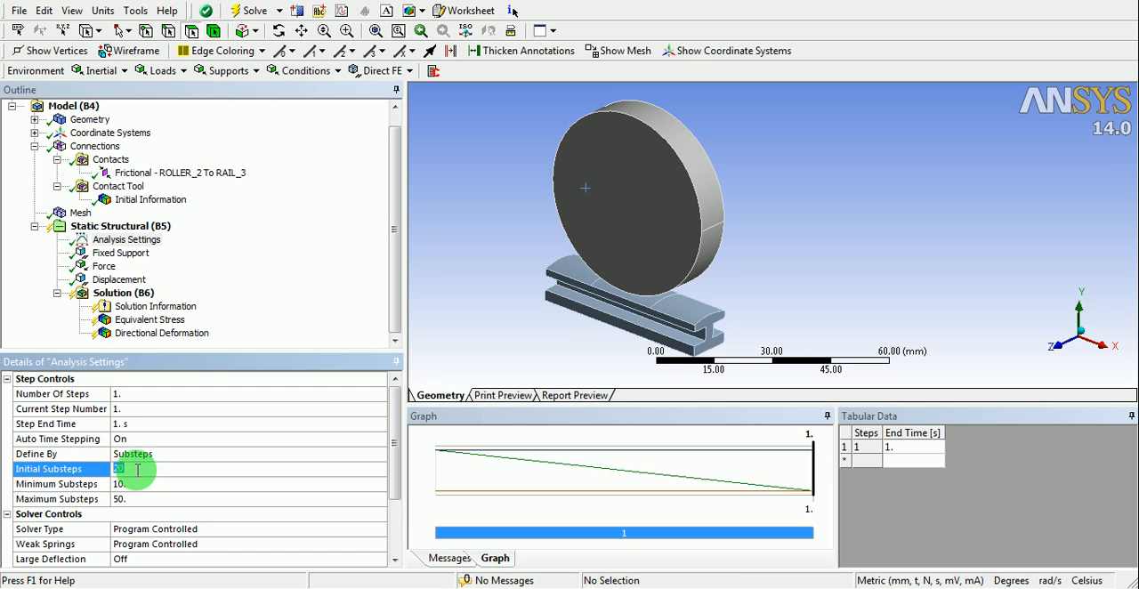
click(147, 483)
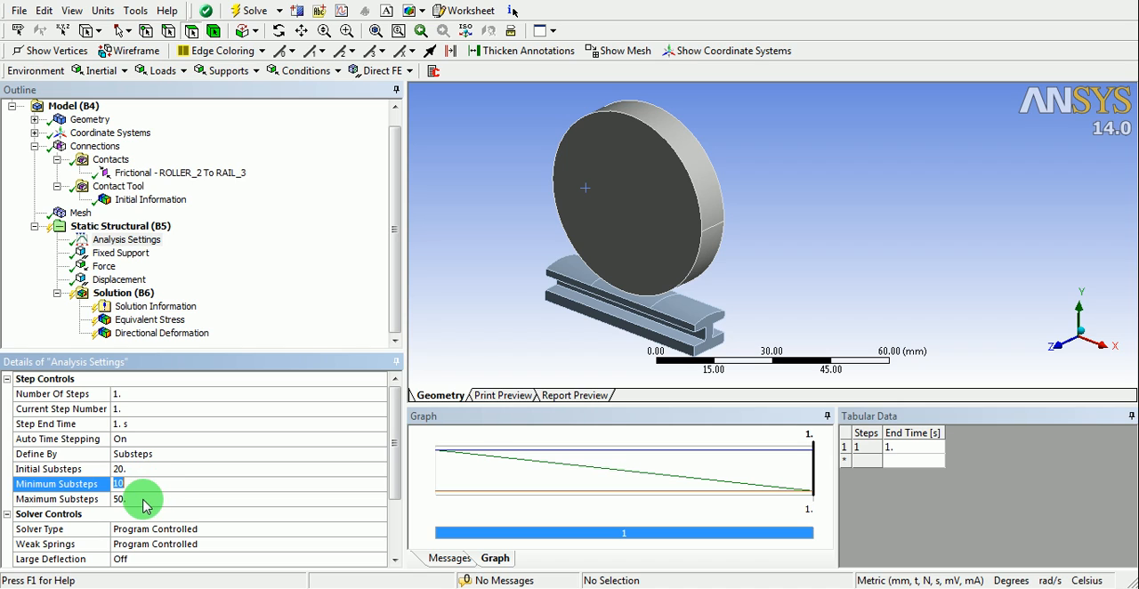
click(142, 499)
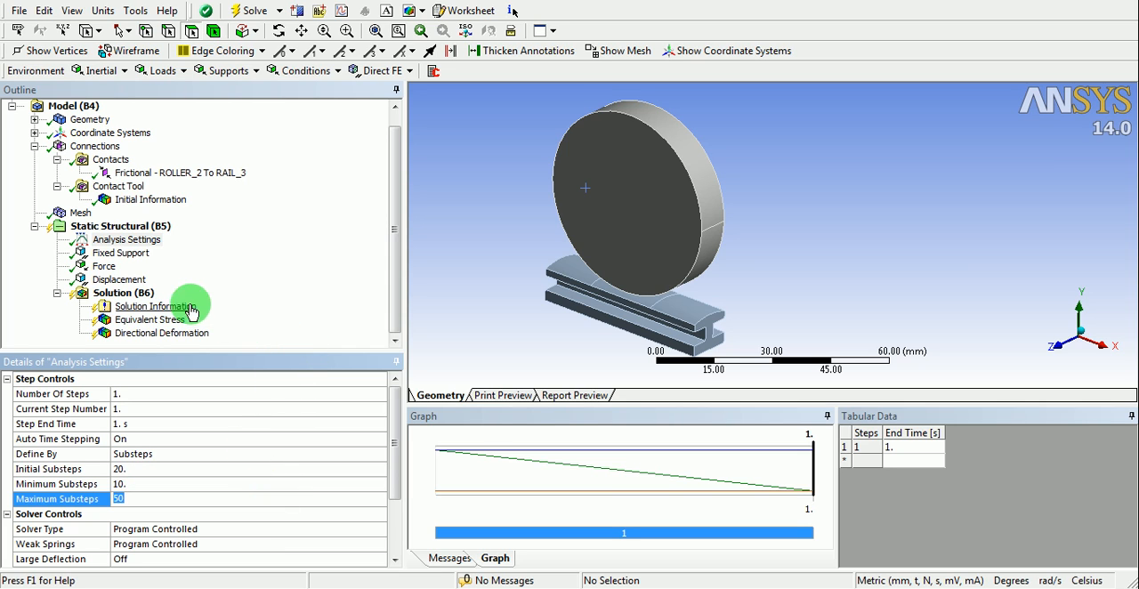
- Solve the static structural analysis for the wheel-rail model
right_click(124, 297)
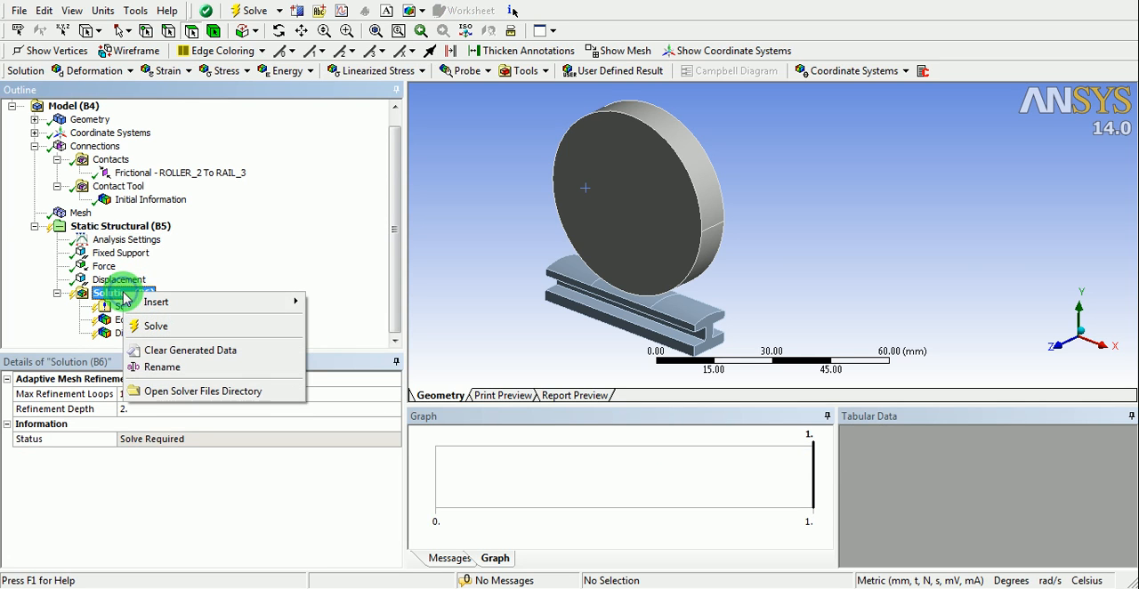
click(166, 326)
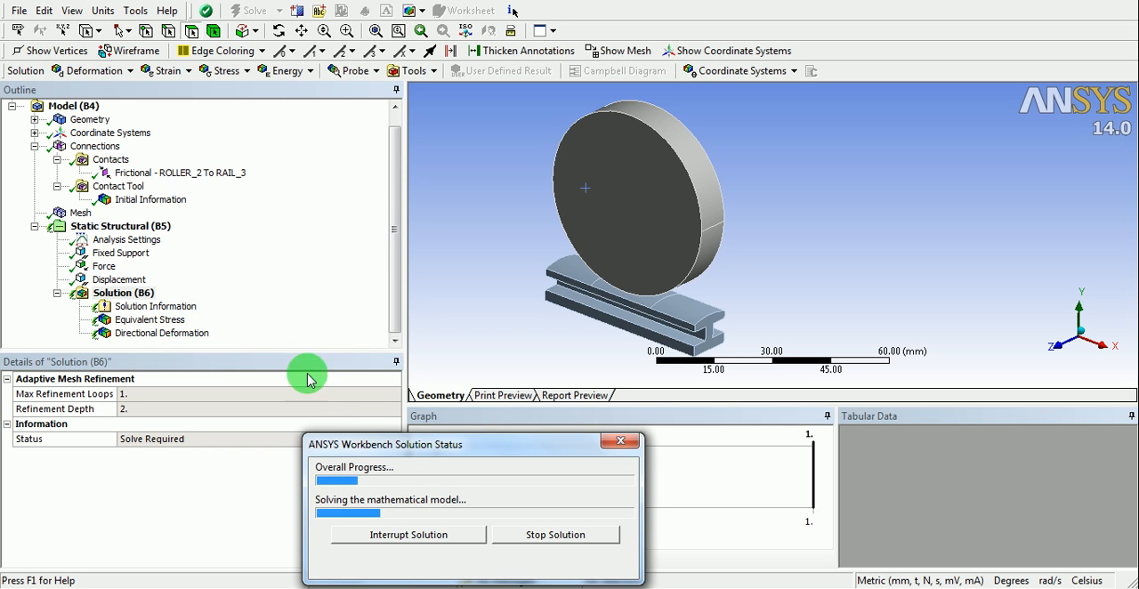
- Open the Solution Information and set its Solution Output to Force Convergence
drag(374, 452, 361, 387)
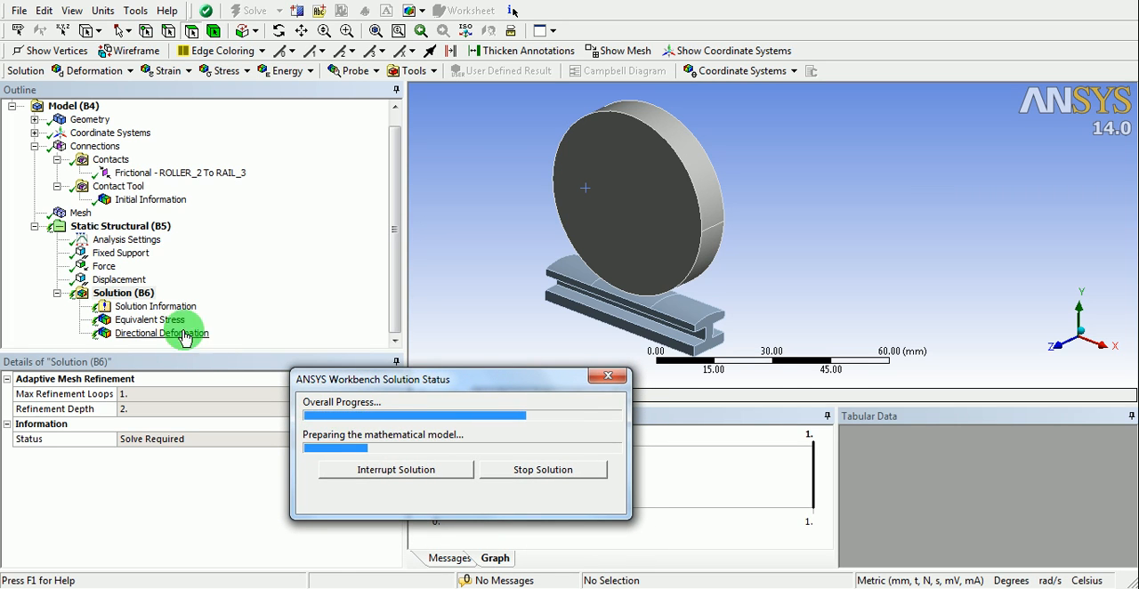
click(165, 308)
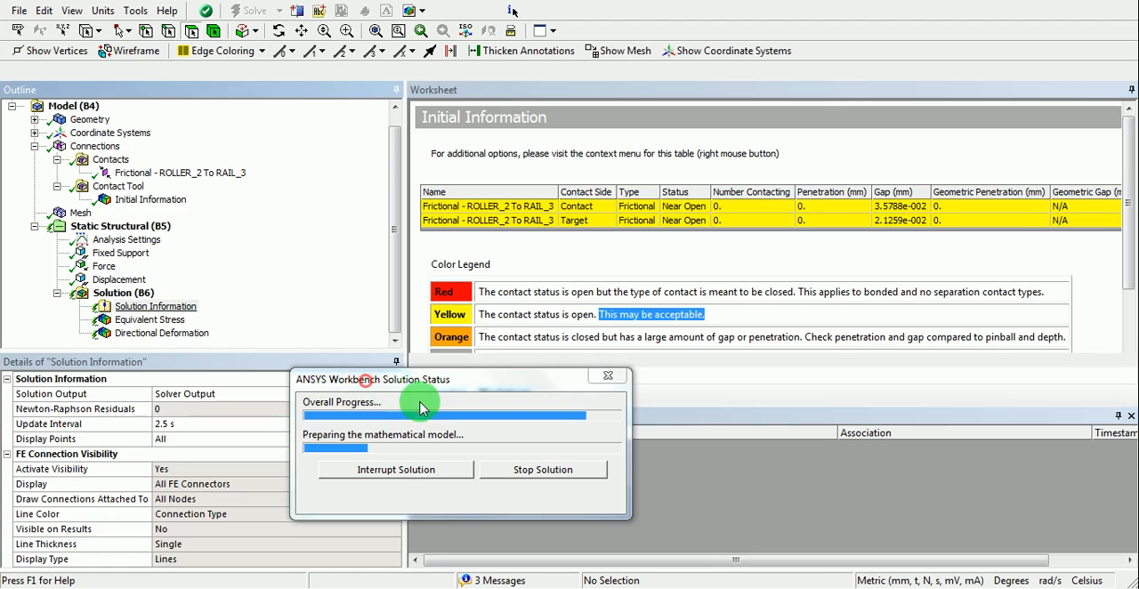
drag(365, 382, 434, 407)
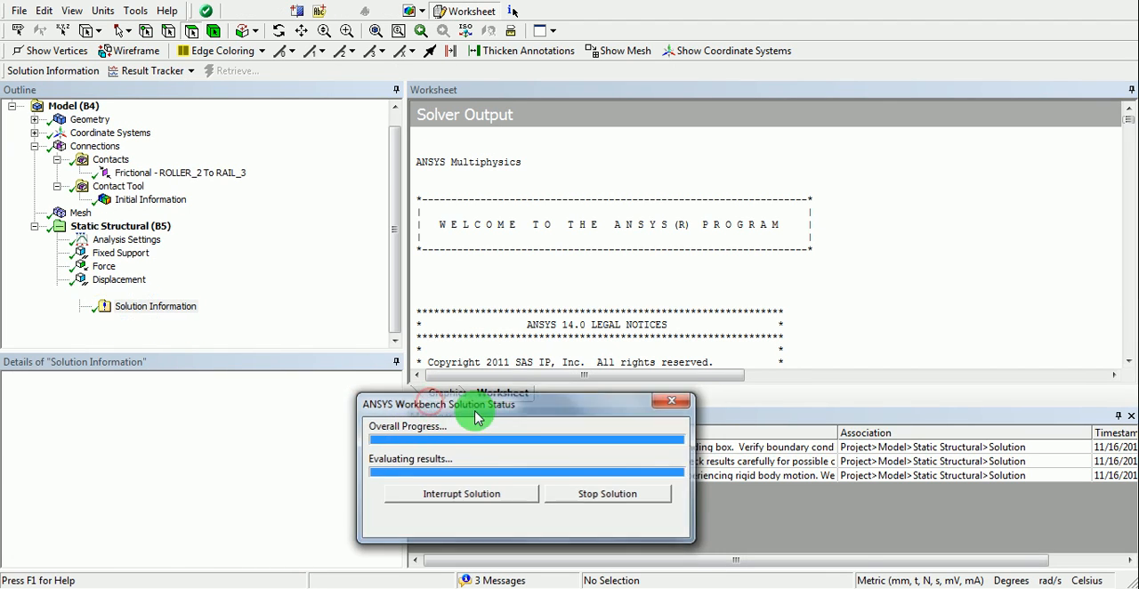
click(360, 395)
click(383, 394)
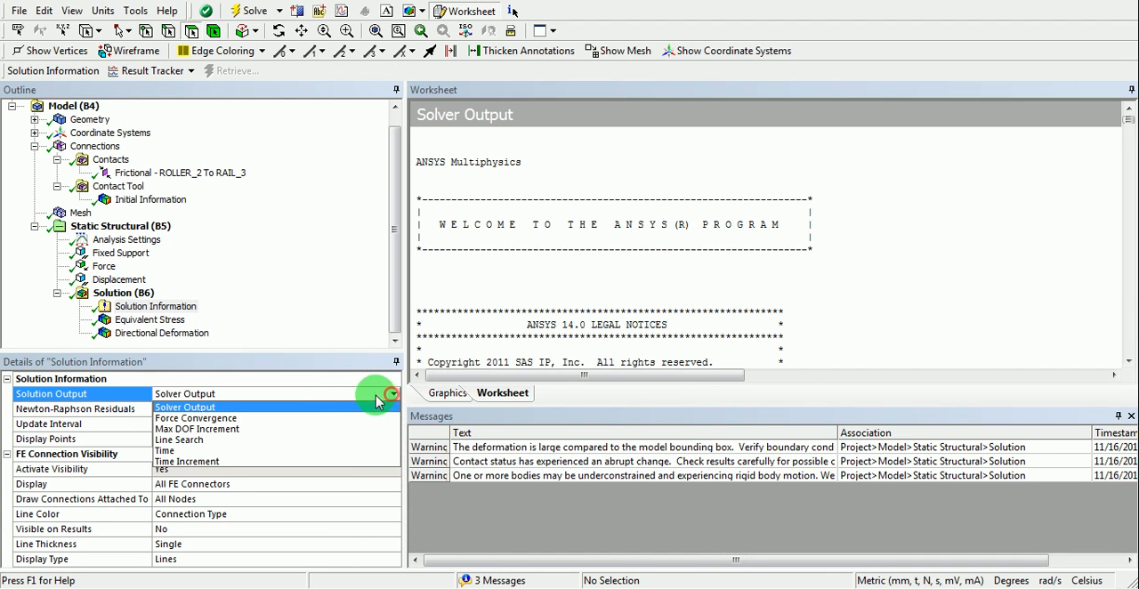
click(203, 418)
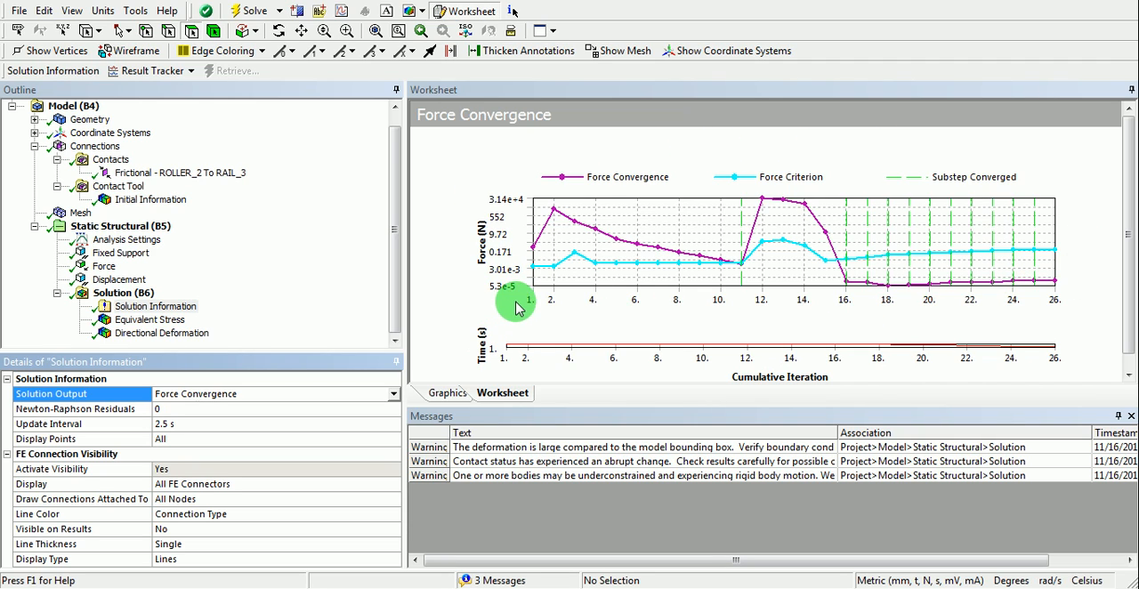
- Display the Equivalent Stress result and set its deformation scale to 1.0 (True Scale)
click(153, 320)
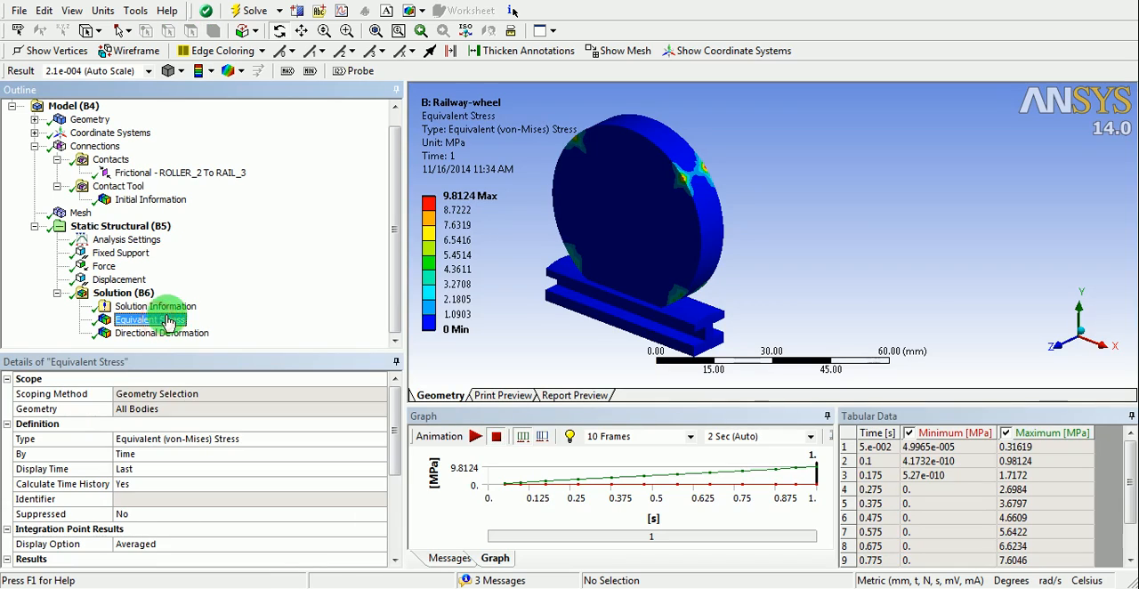
ctrl+middle_drag(551, 289, 569, 288)
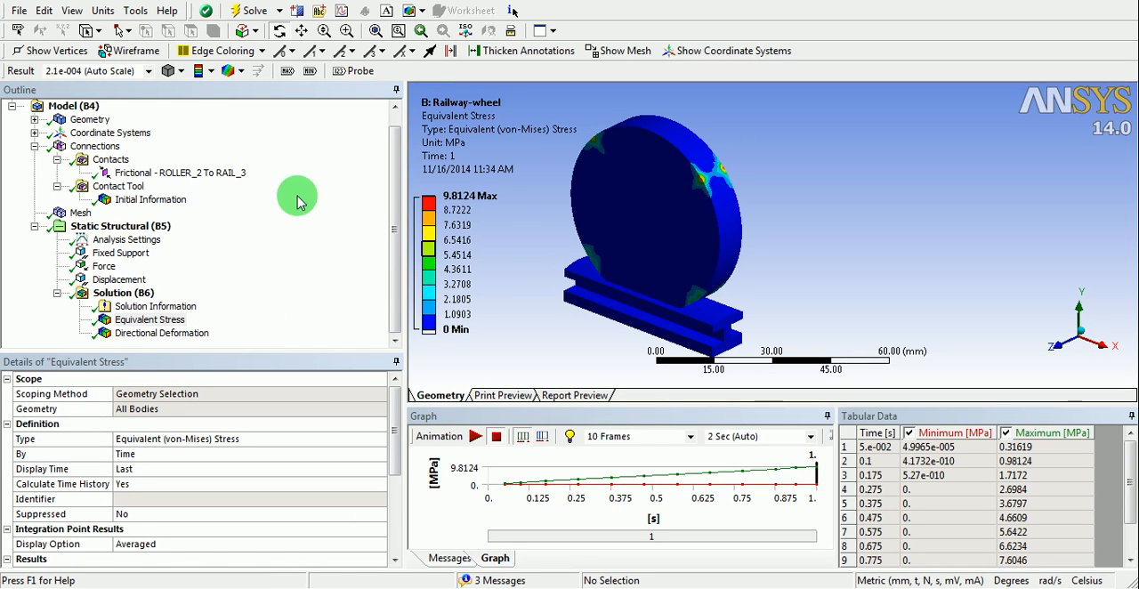
click(150, 71)
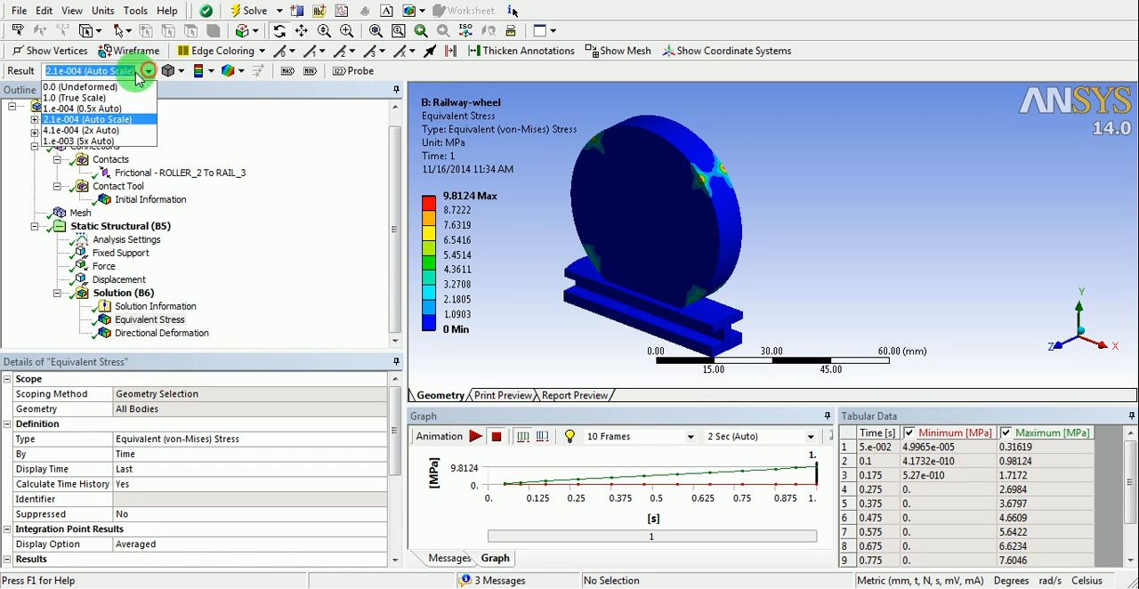
click(75, 98)
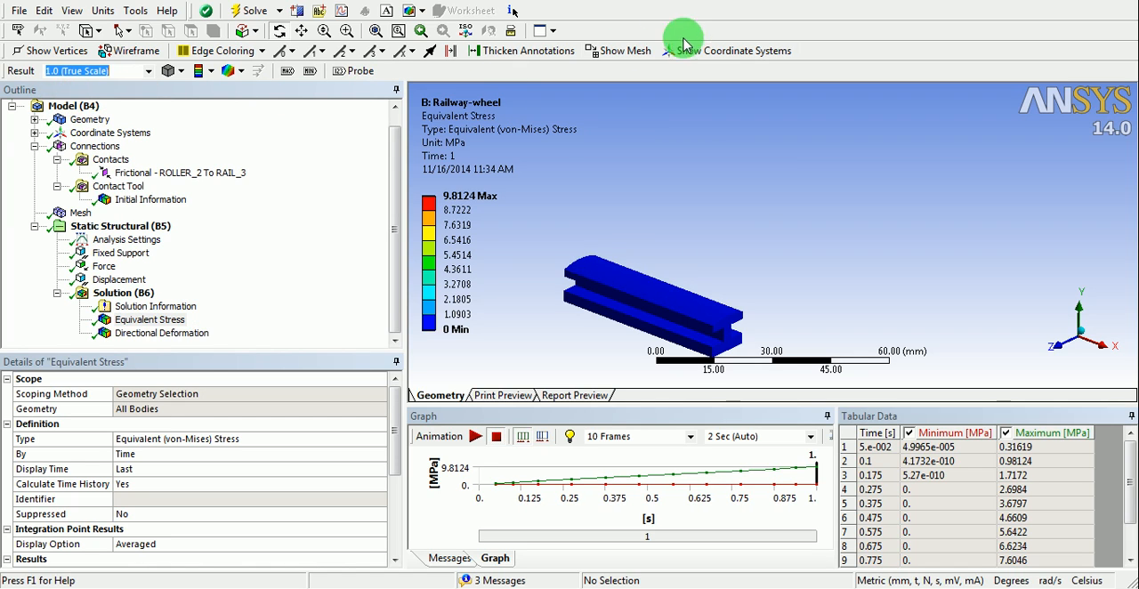
click(696, 6)
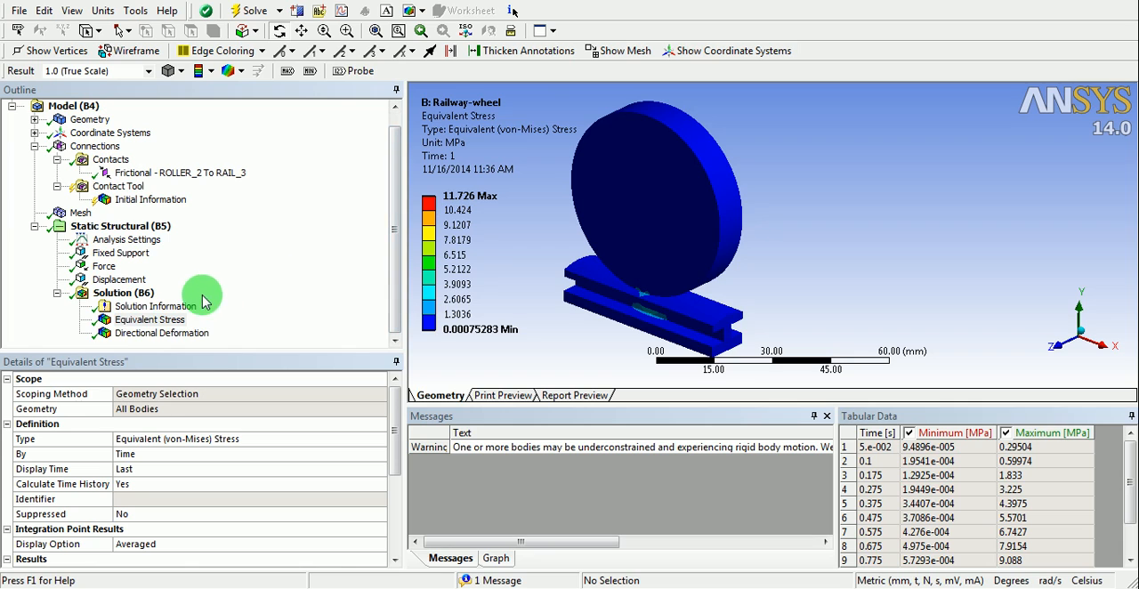
- Review the Equivalent Stress result and inspect the Directional Deformation plot of the wheel and rail
click(135, 326)
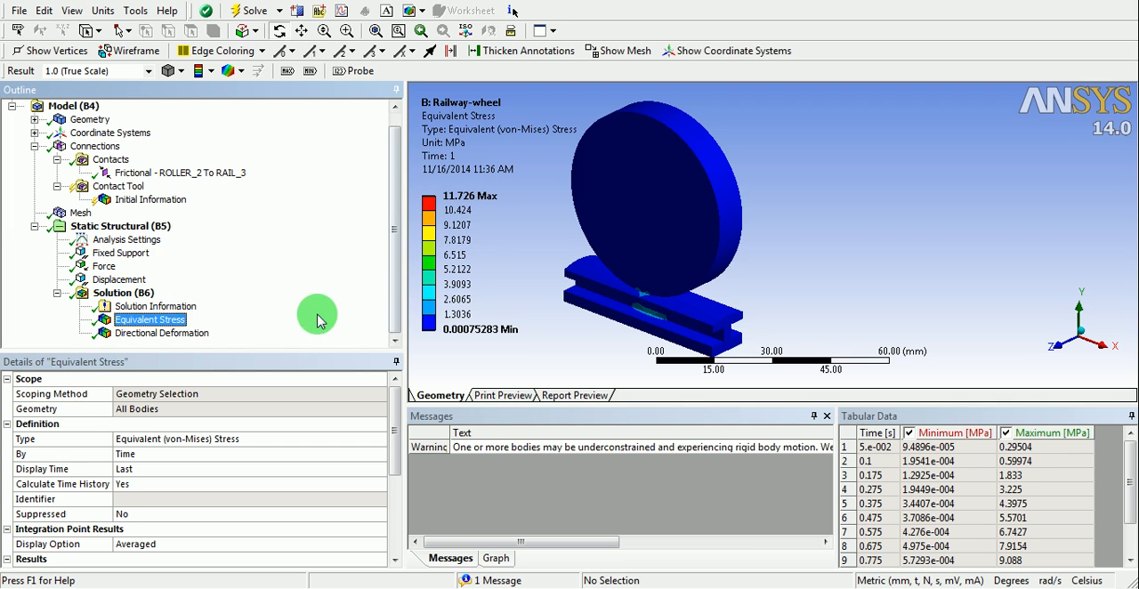
click(174, 333)
middle_drag(589, 267, 641, 240)
mouse_move(641, 240)
mouse_down()
mouse_move(687, 203)
mouse_move(637, 238)
mouse_up()
click(655, 188)
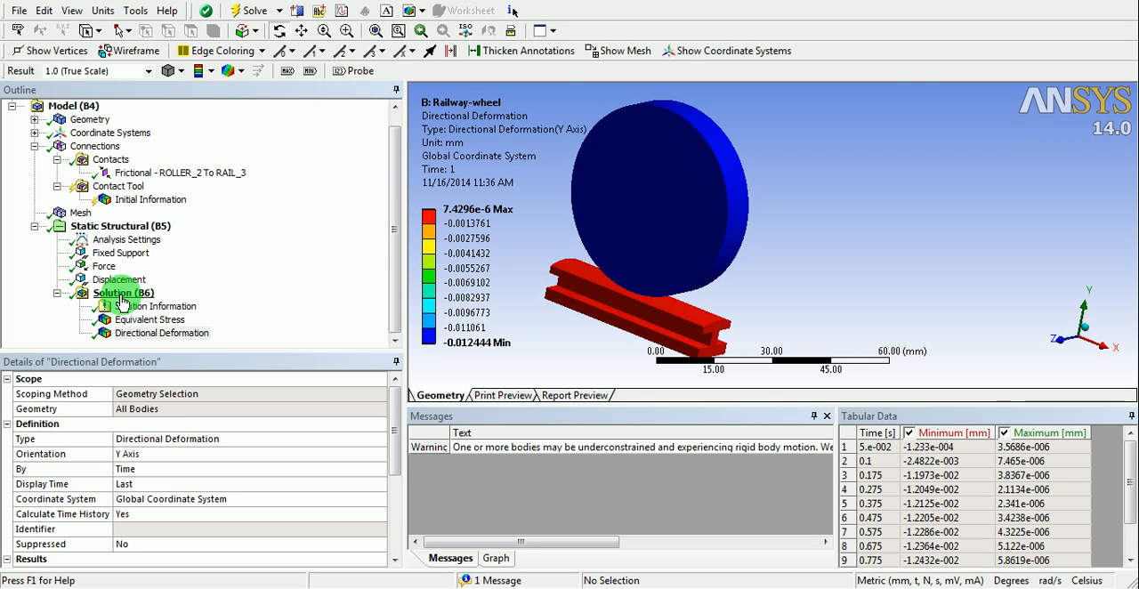
- Insert a Contact Tool under the solution and expand it to show its results
right_click(123, 296)
mouse_move(157, 303)
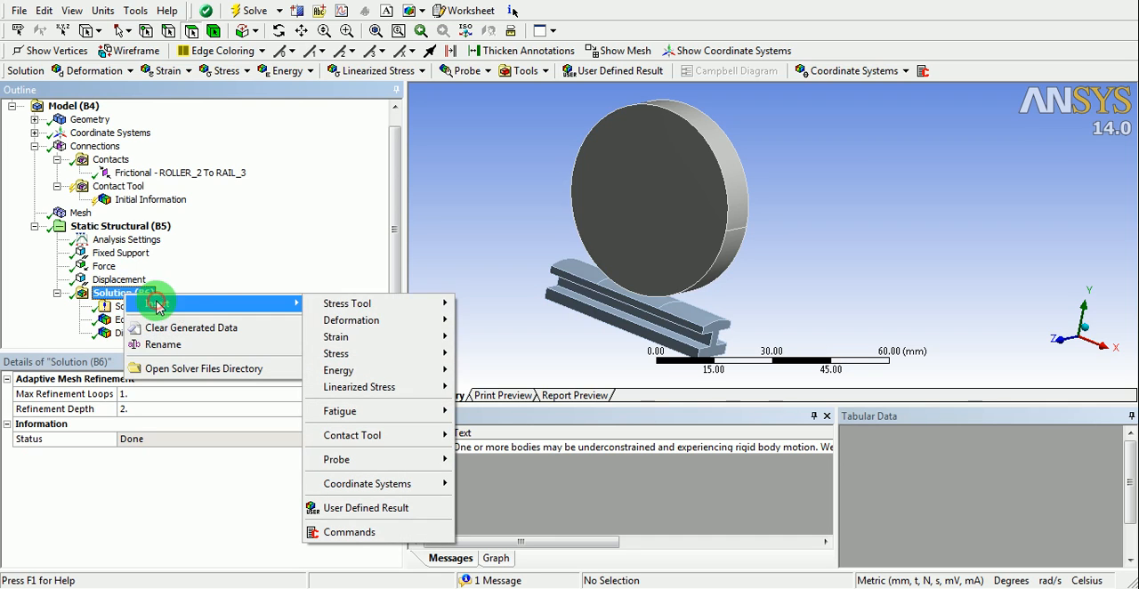
mouse_move(372, 322)
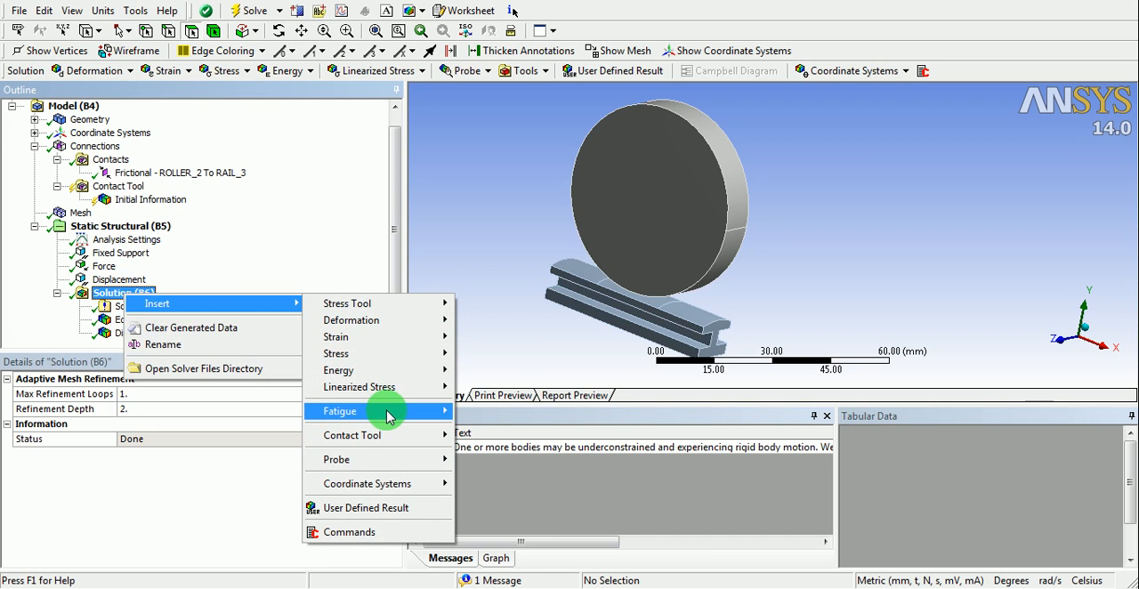
mouse_move(389, 416)
click(396, 434)
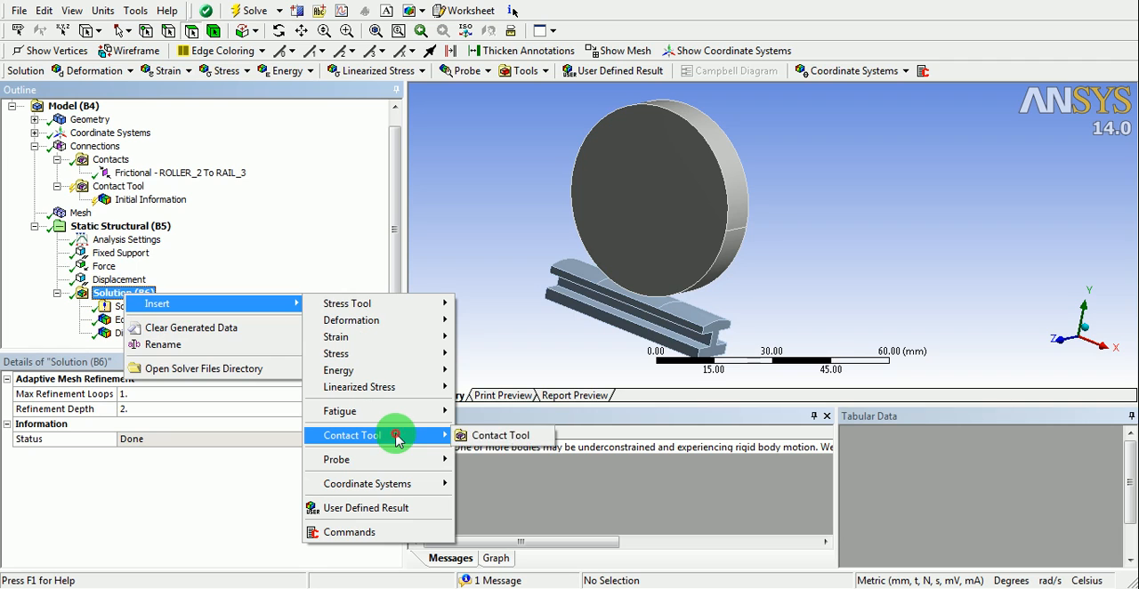
click(503, 436)
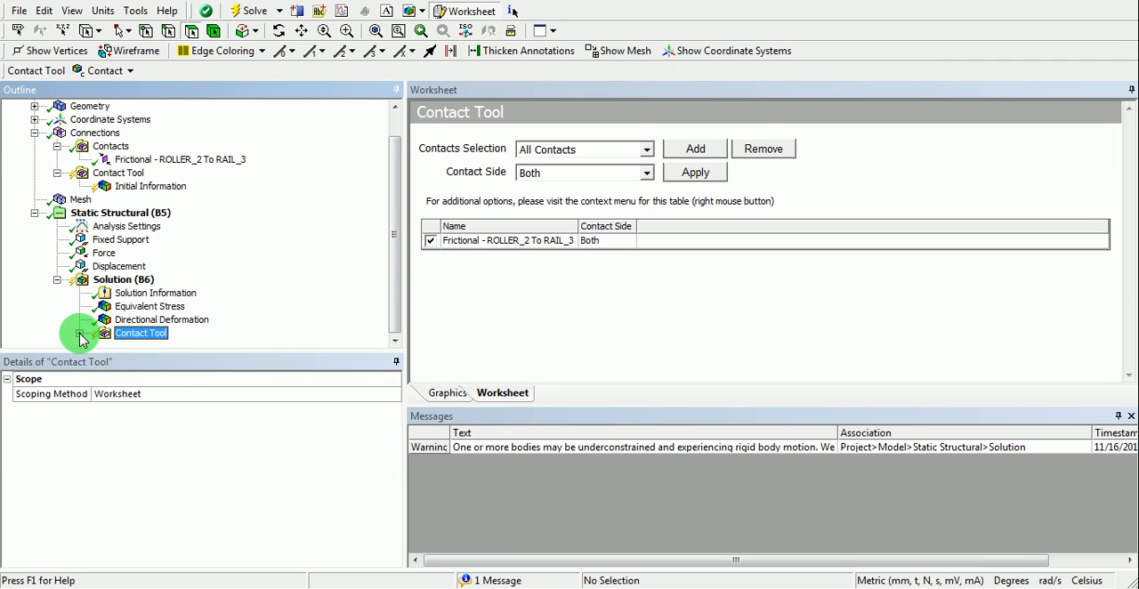
click(79, 333)
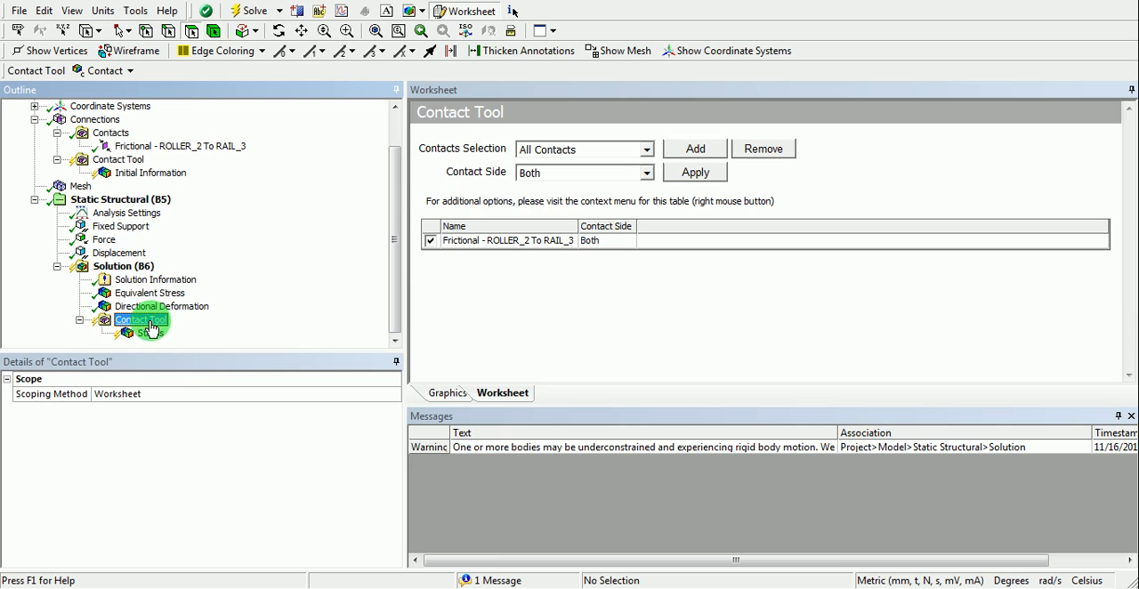
- Evaluate all results of the solution's Contact Tool and display the contact Status
right_click(150, 329)
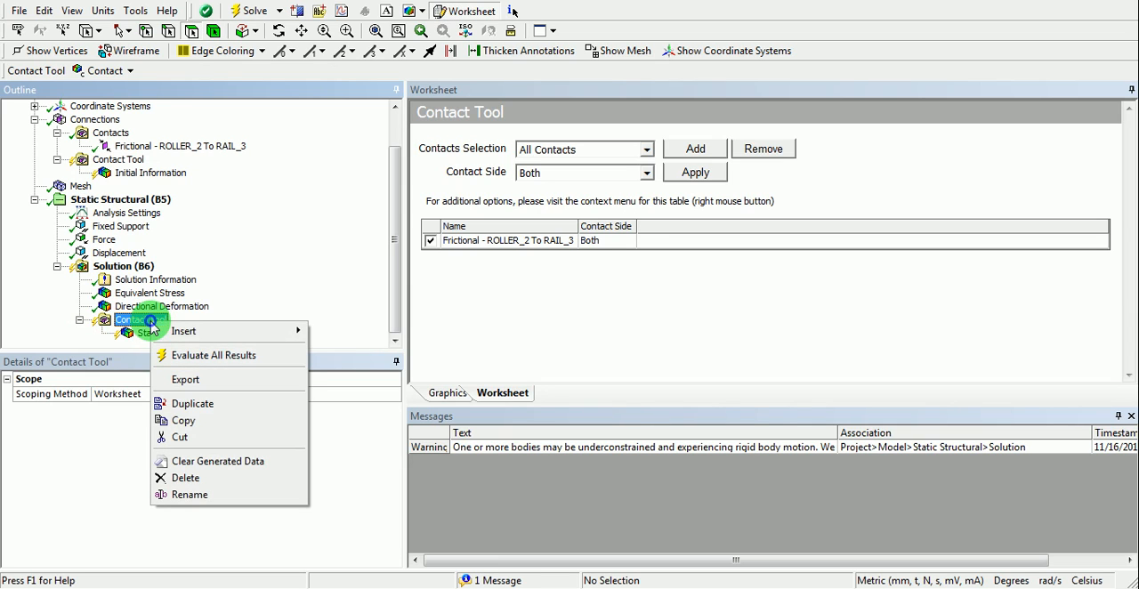
click(200, 358)
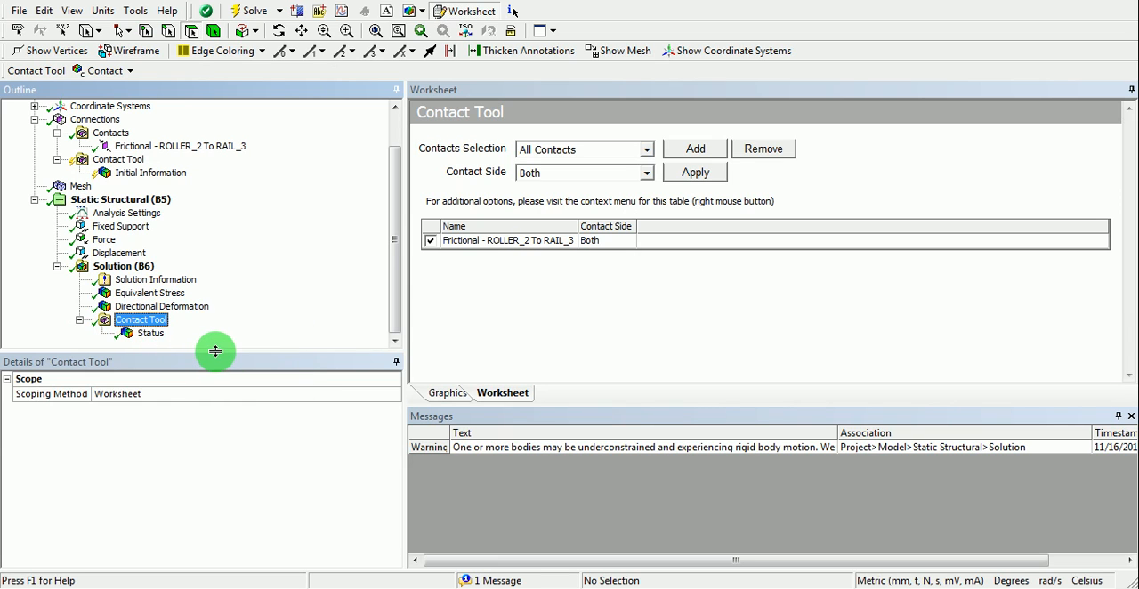
click(150, 333)
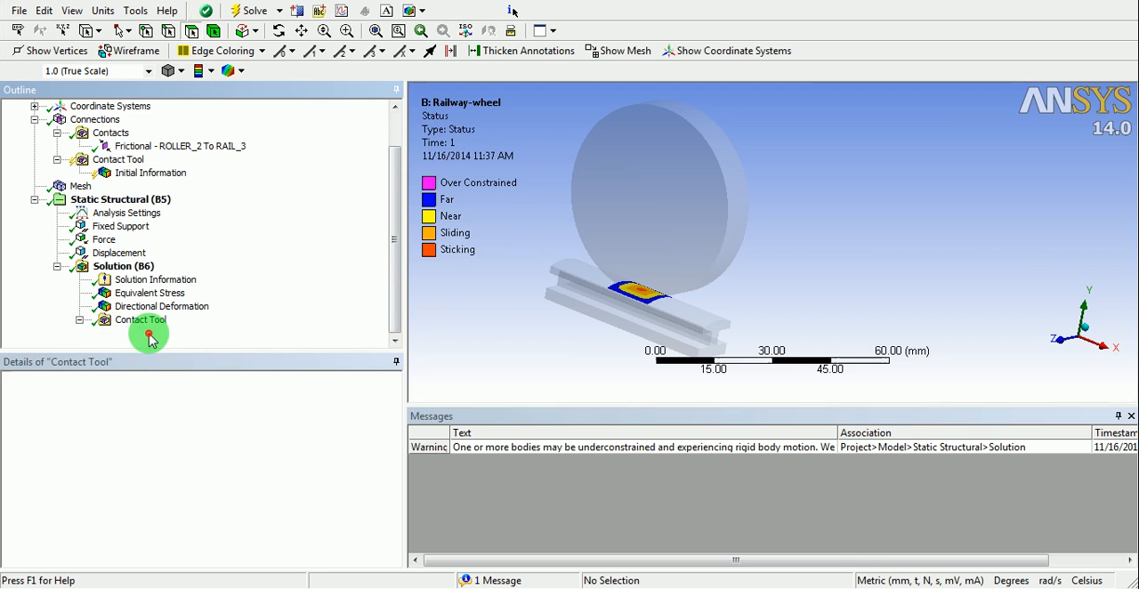
- Add a Pressure result to the solution's Contact Tool and evaluate it
right_click(134, 321)
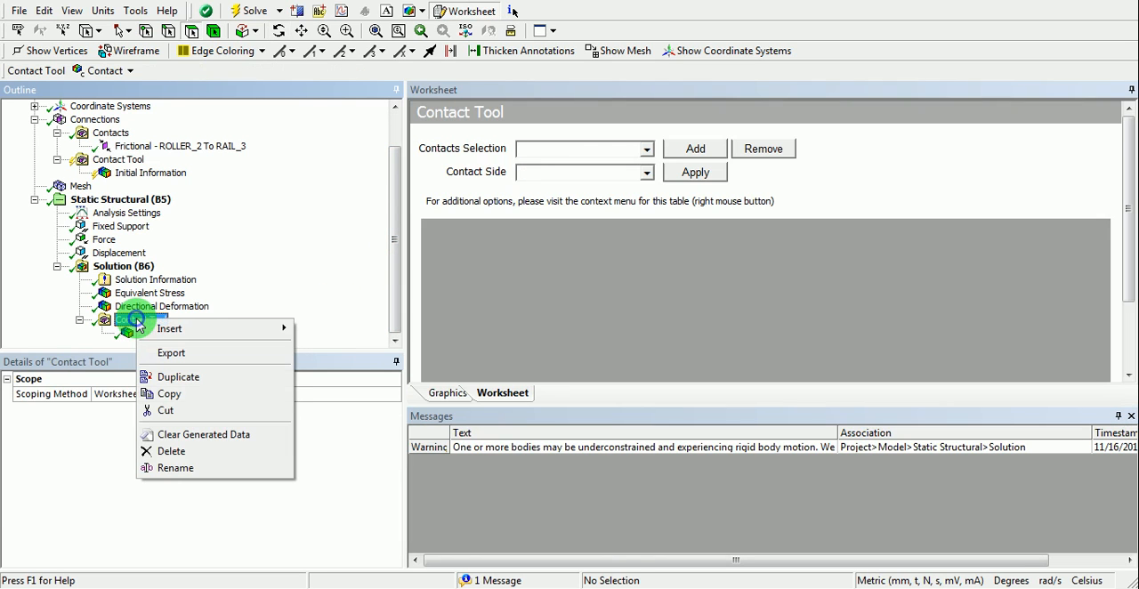
mouse_move(183, 331)
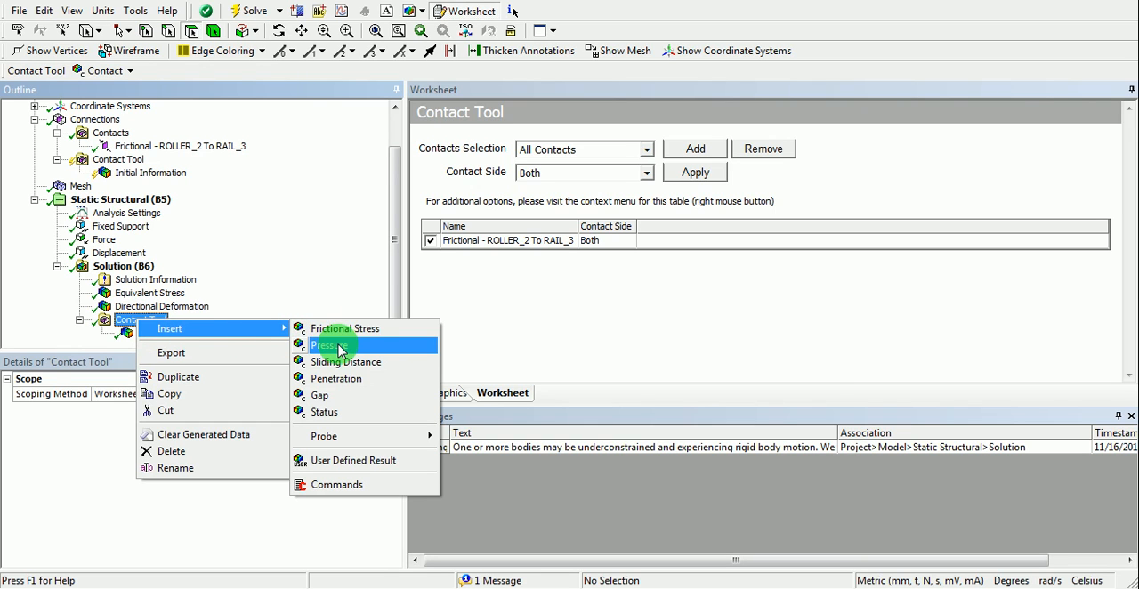
click(336, 347)
right_click(139, 308)
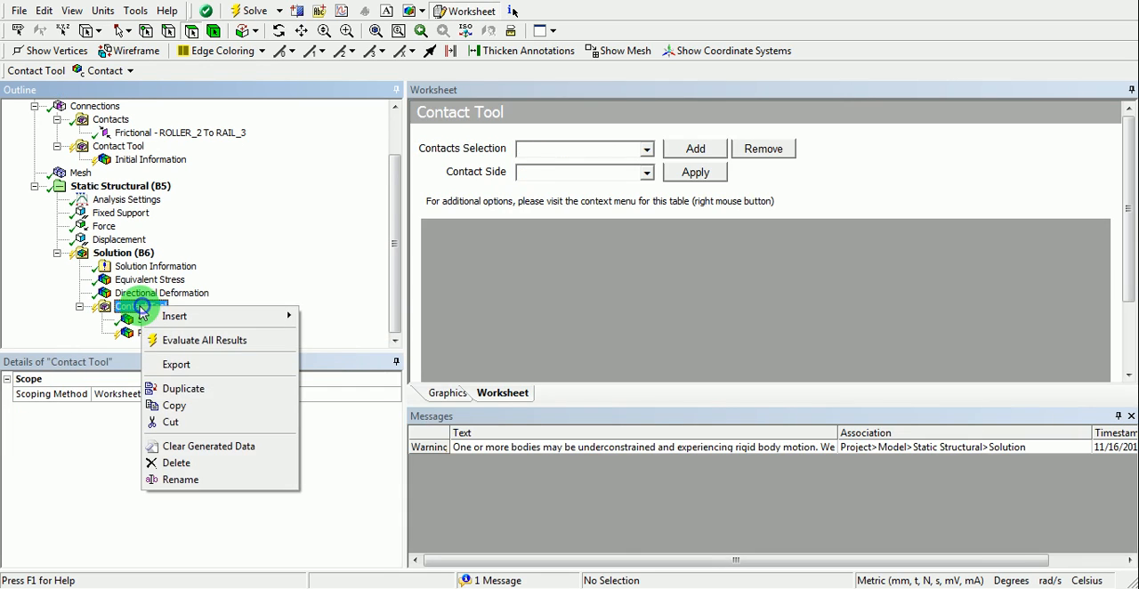
click(184, 338)
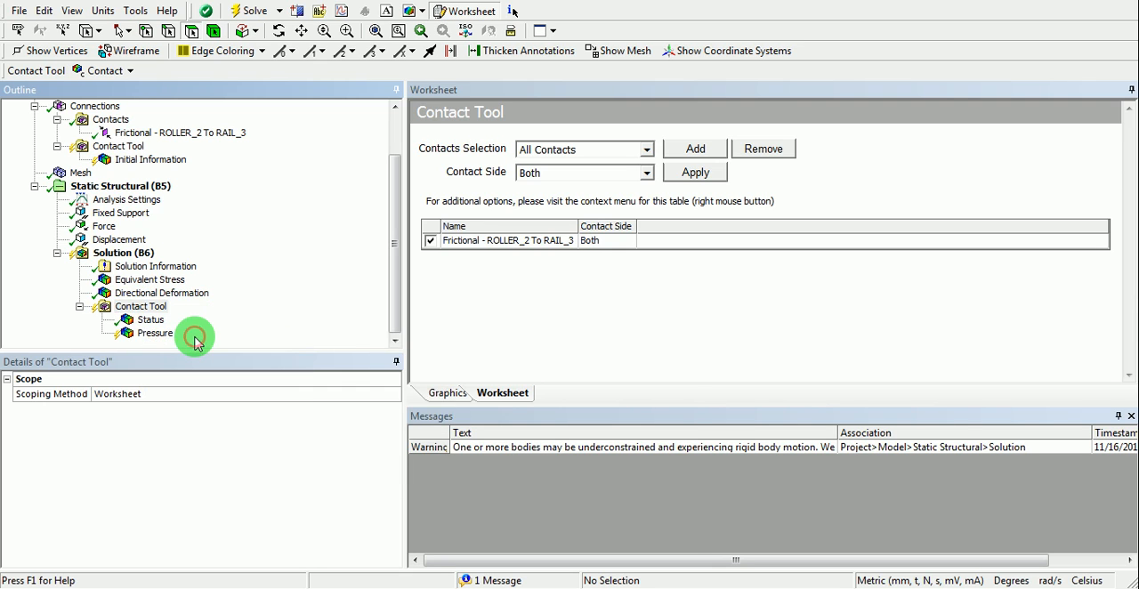
- Display the contact Pressure result close up at the wheel-rail contact patch
click(156, 335)
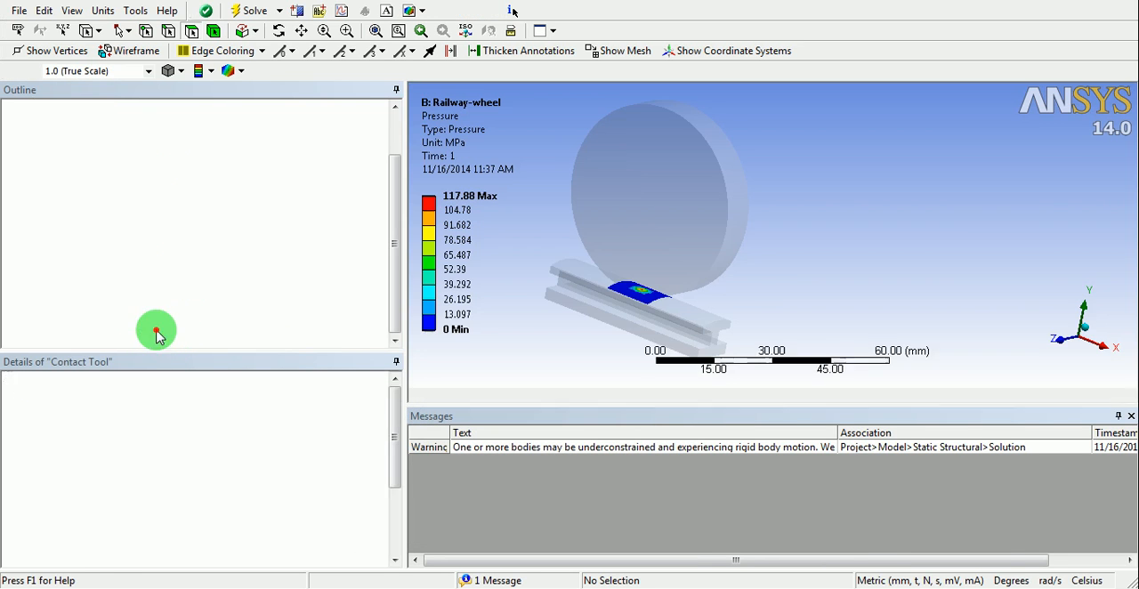
mouse_move(598, 271)
mouse_down()
mouse_move(575, 244)
mouse_move(618, 265)
mouse_up()
scroll(647, 297, up, 3)
ctrl+middle_drag(607, 273, 720, 171)
- Examine the contact Status result for the near, sliding and sticking regions of the contact patch
click(150, 321)
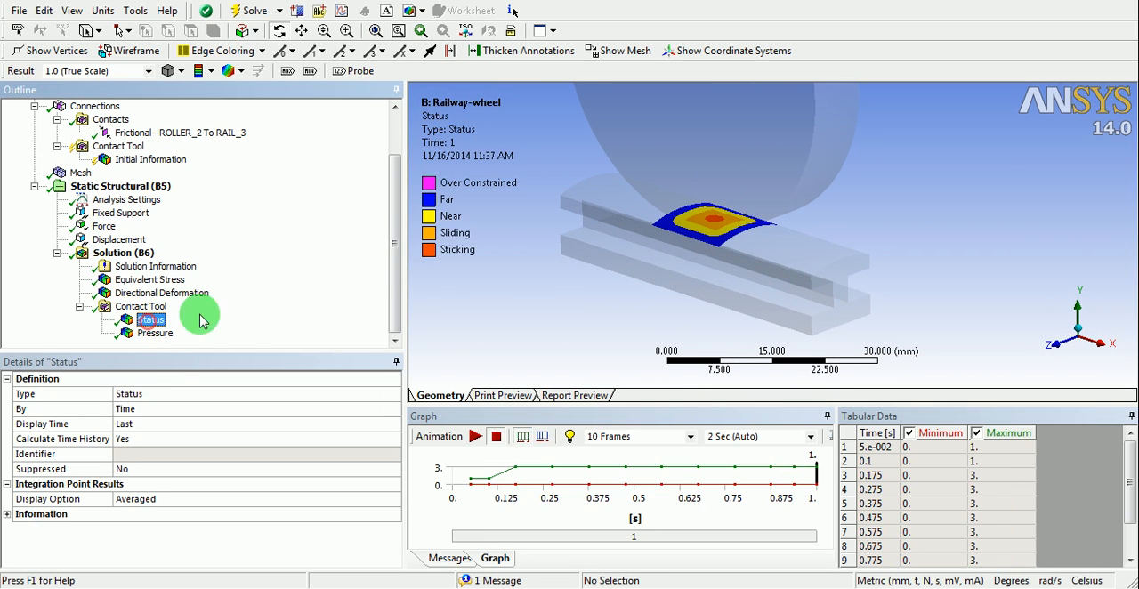
click(908, 209)
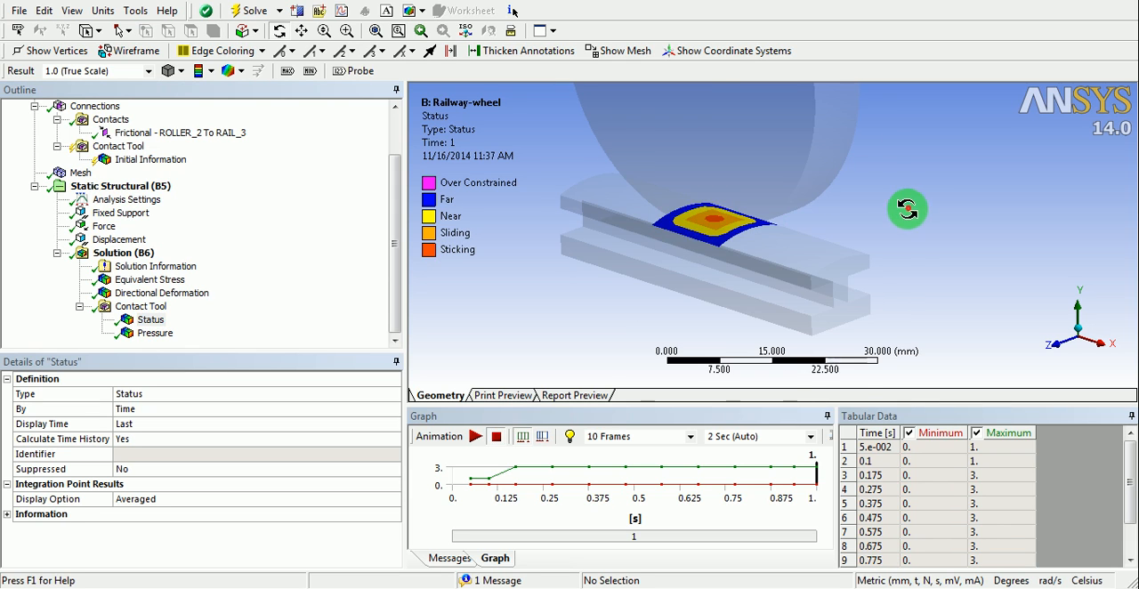
ctrl+middle_drag(745, 275, 706, 169)
scroll(739, 277, up, 5)
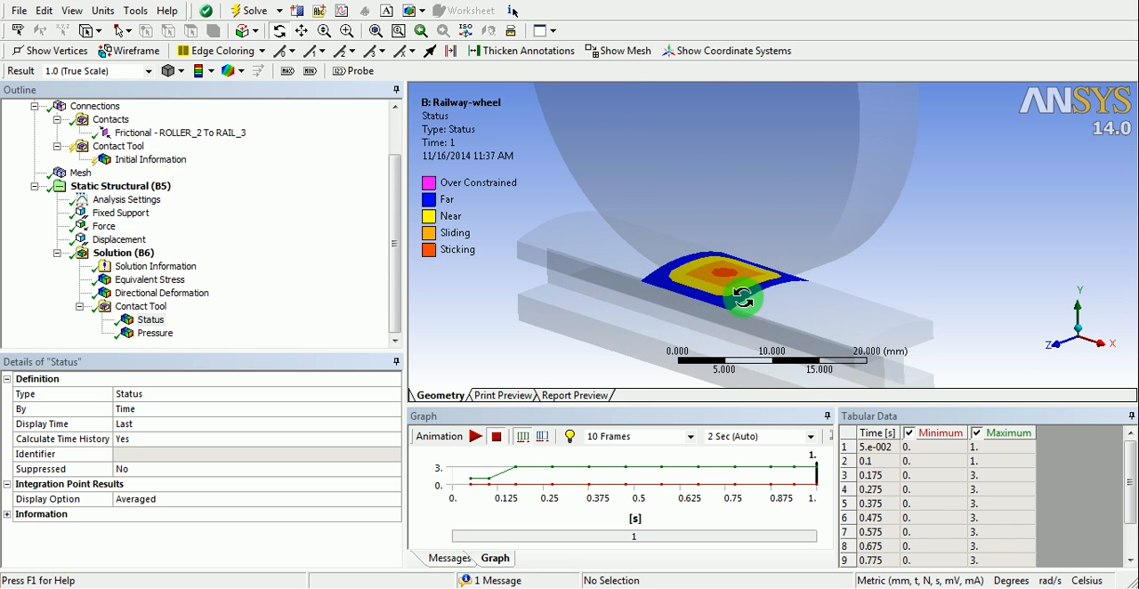
ctrl+middle_drag(730, 277, 786, 236)
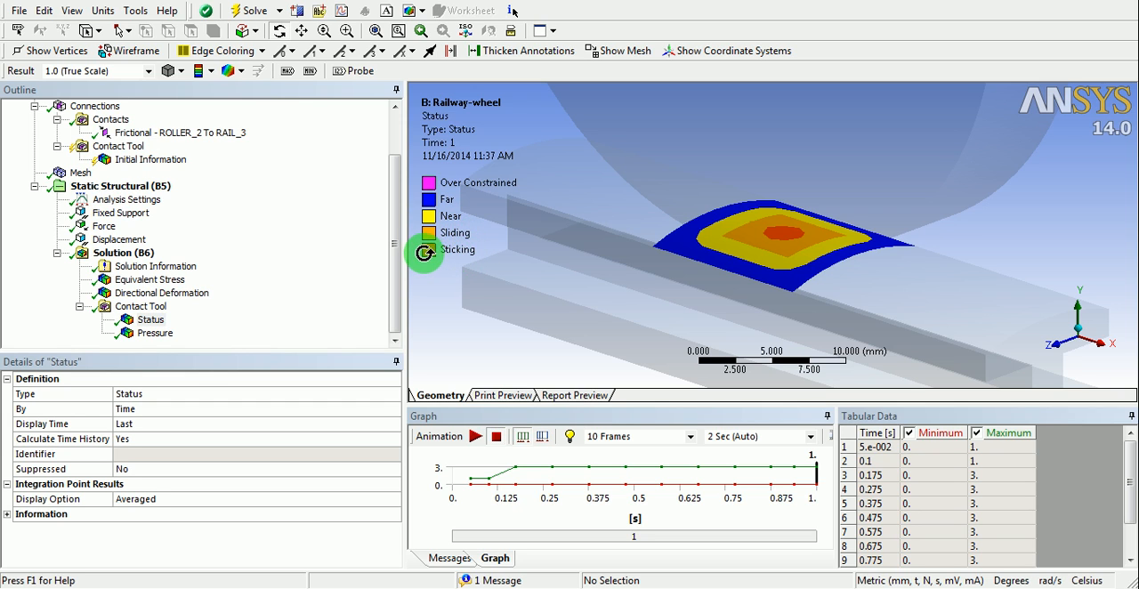
scroll(632, 260, up, 2)
drag(746, 249, 728, 284)
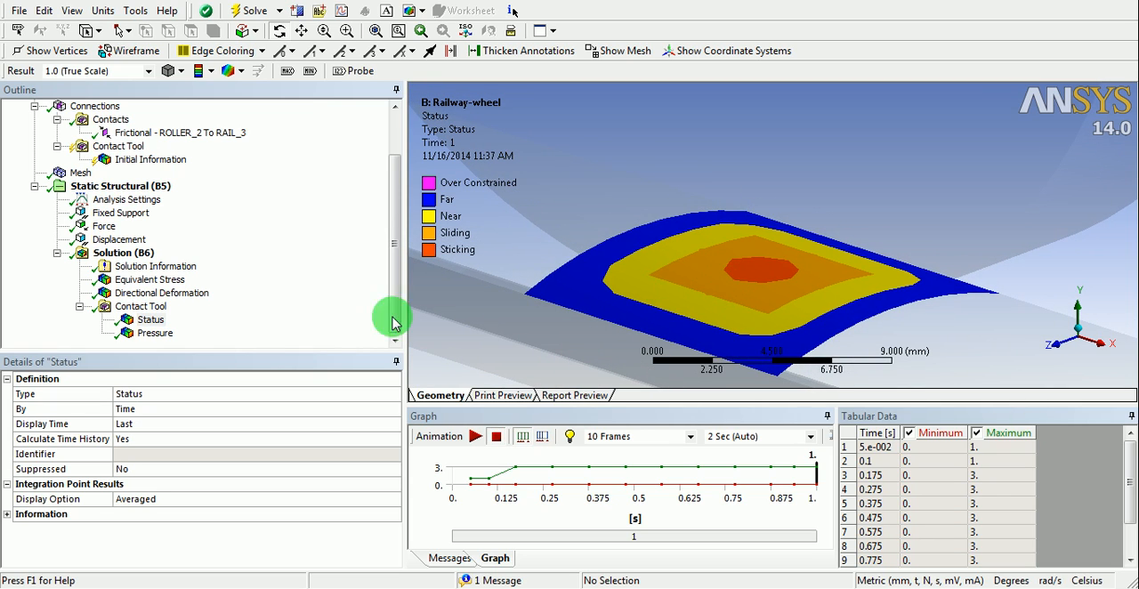
- Examine the contact Pressure distribution and its legend on the contact patch
click(157, 333)
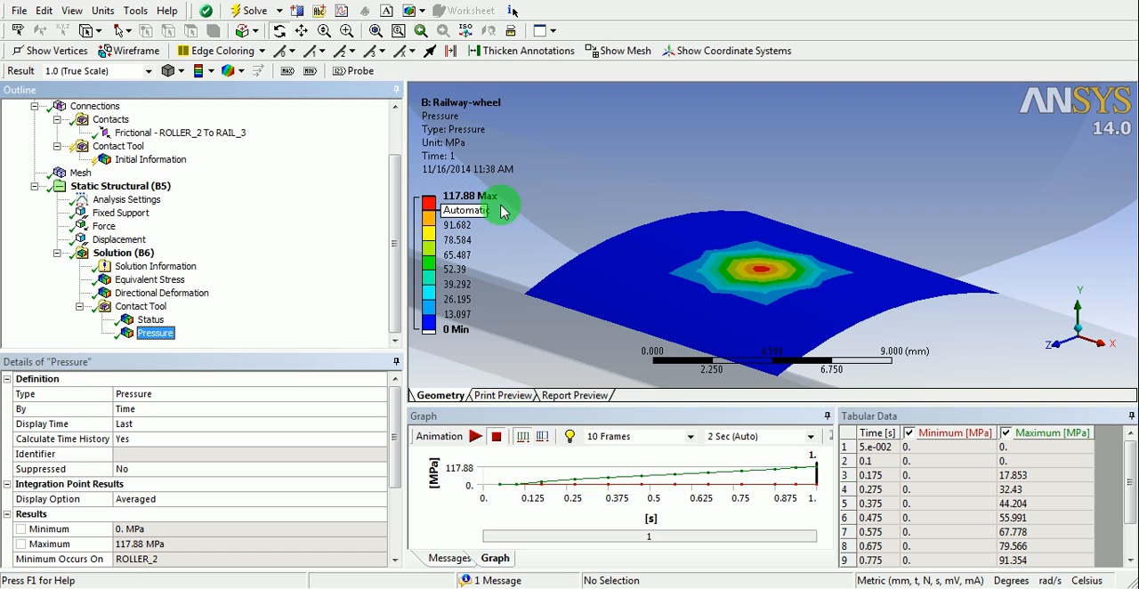
drag(1050, 275, 708, 274)
scroll(707, 274, down, 3)
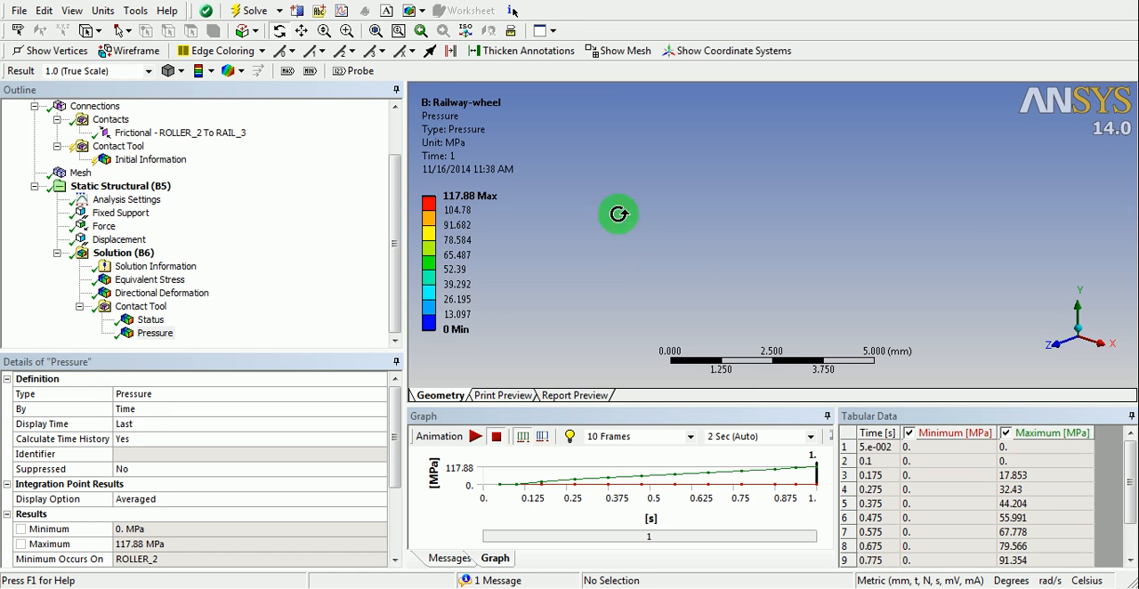
- Split the graphics area into Four Viewports and fit the whole model in the active viewport
click(557, 34)
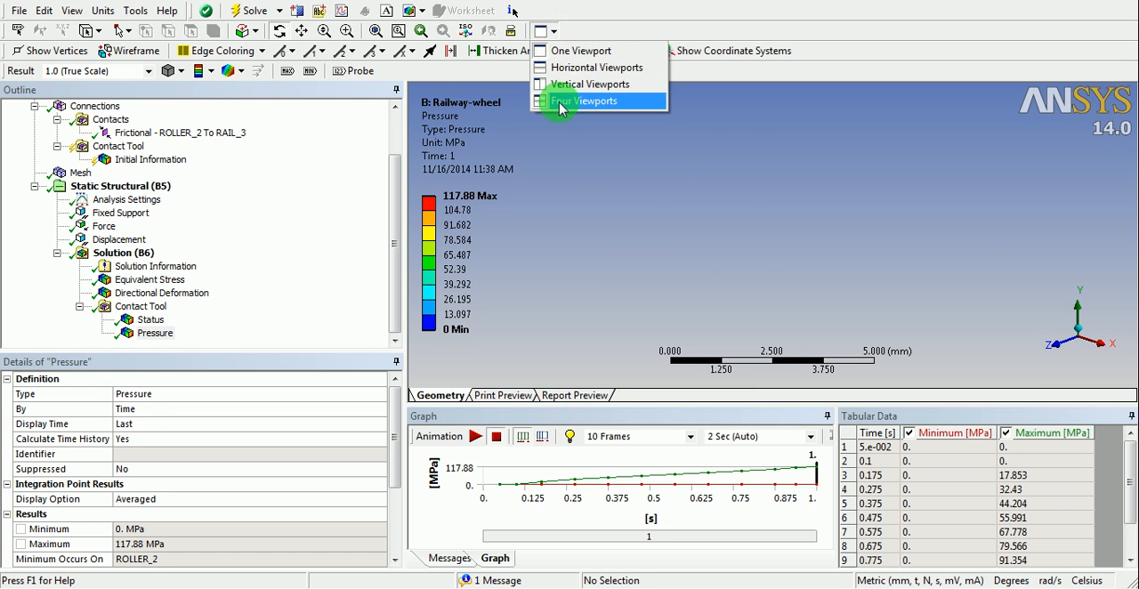
click(561, 100)
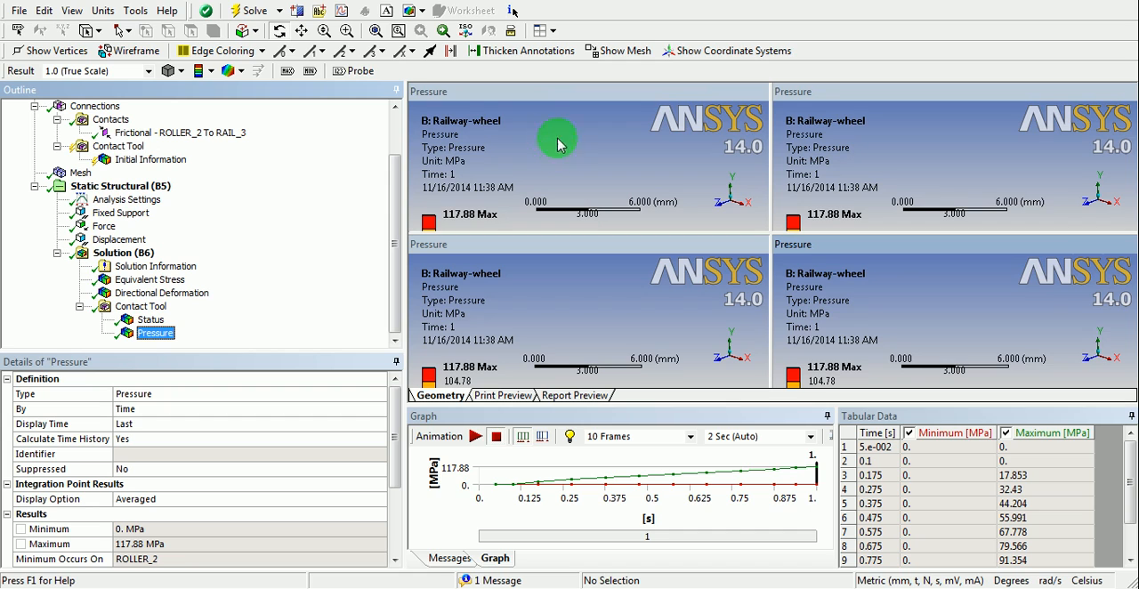
click(375, 30)
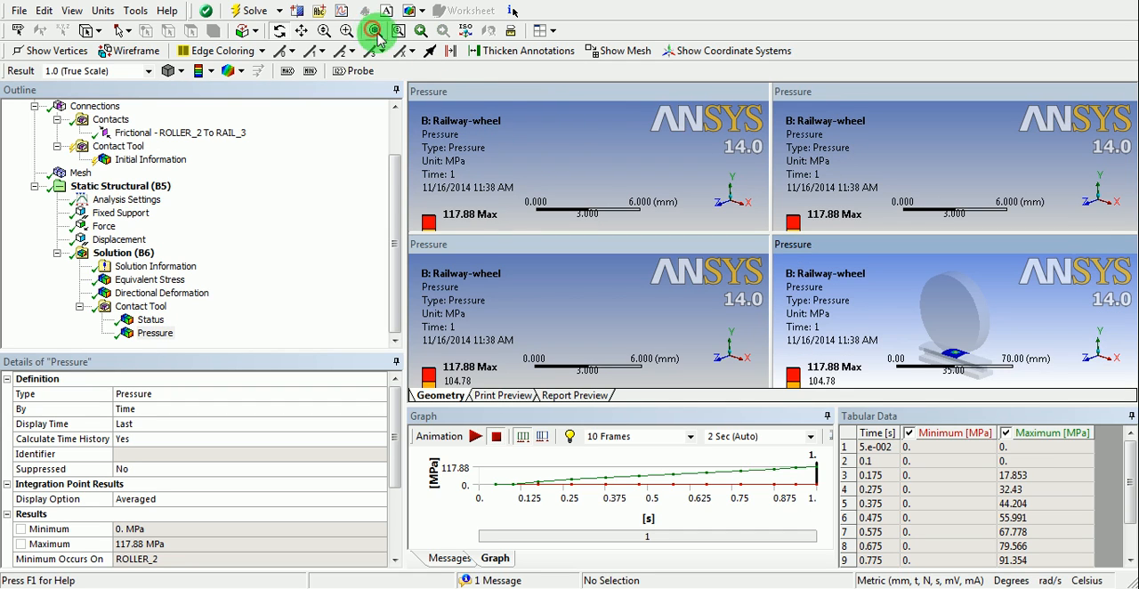
- Fit the whole wheel-rail model in each of the remaining three viewports
click(571, 150)
click(375, 30)
click(545, 294)
click(461, 145)
click(376, 31)
click(905, 154)
click(621, 99)
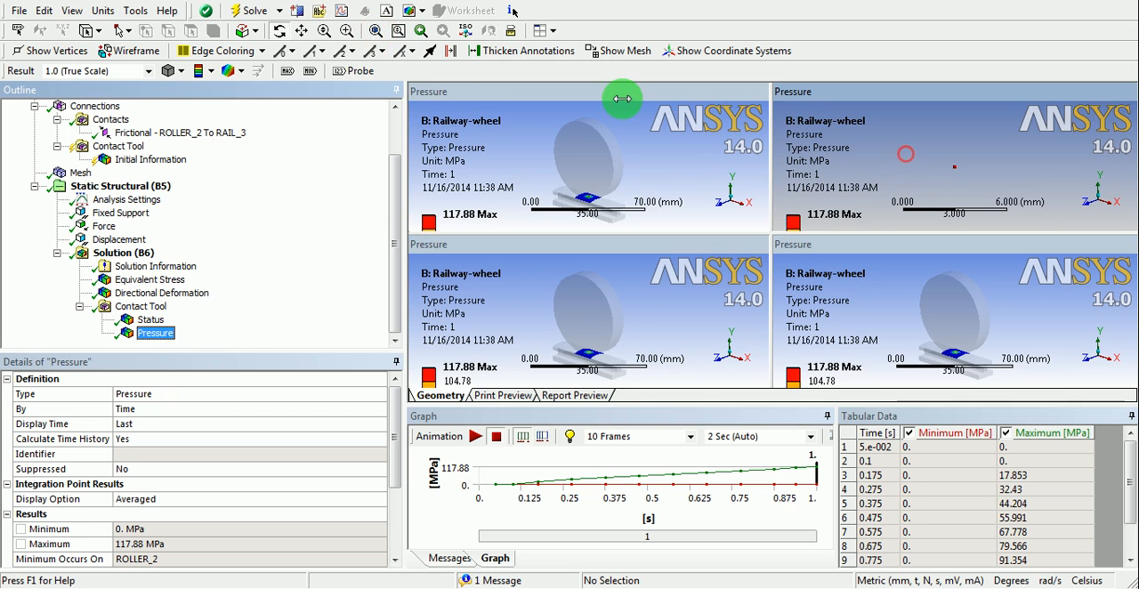
click(375, 30)
click(451, 289)
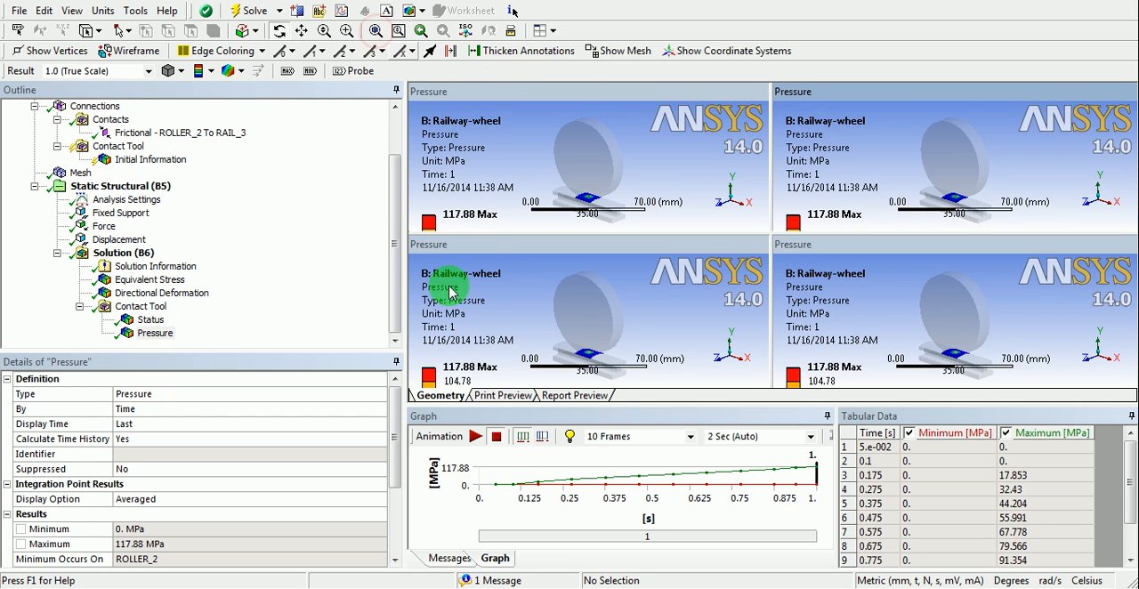
- Show the Geometry in the first viewport and the Mesh in the second viewport
click(654, 171)
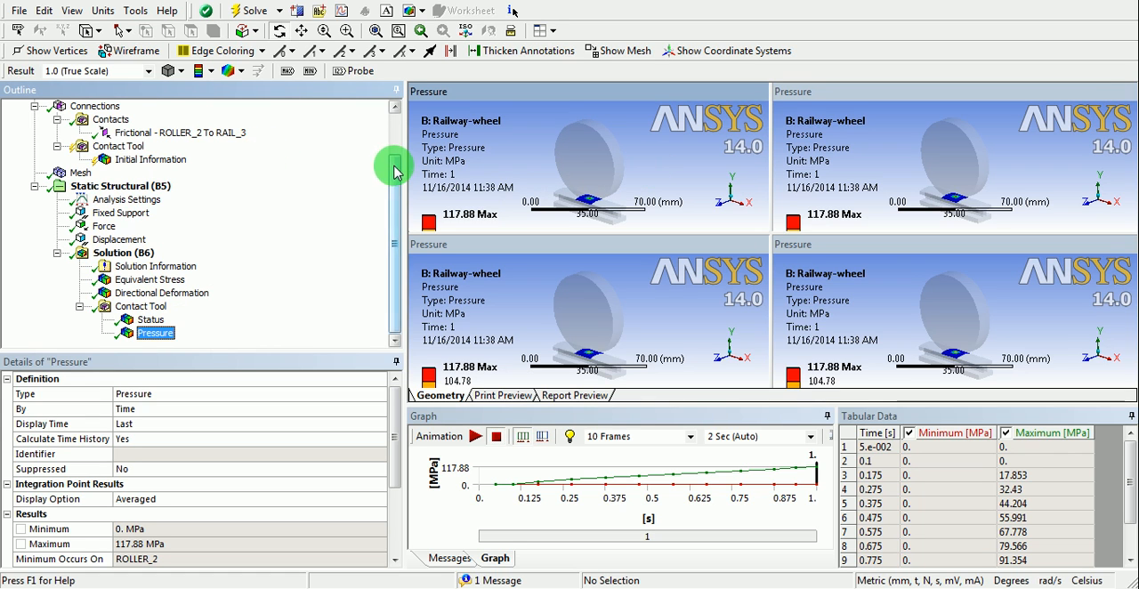
drag(396, 171, 397, 116)
click(93, 132)
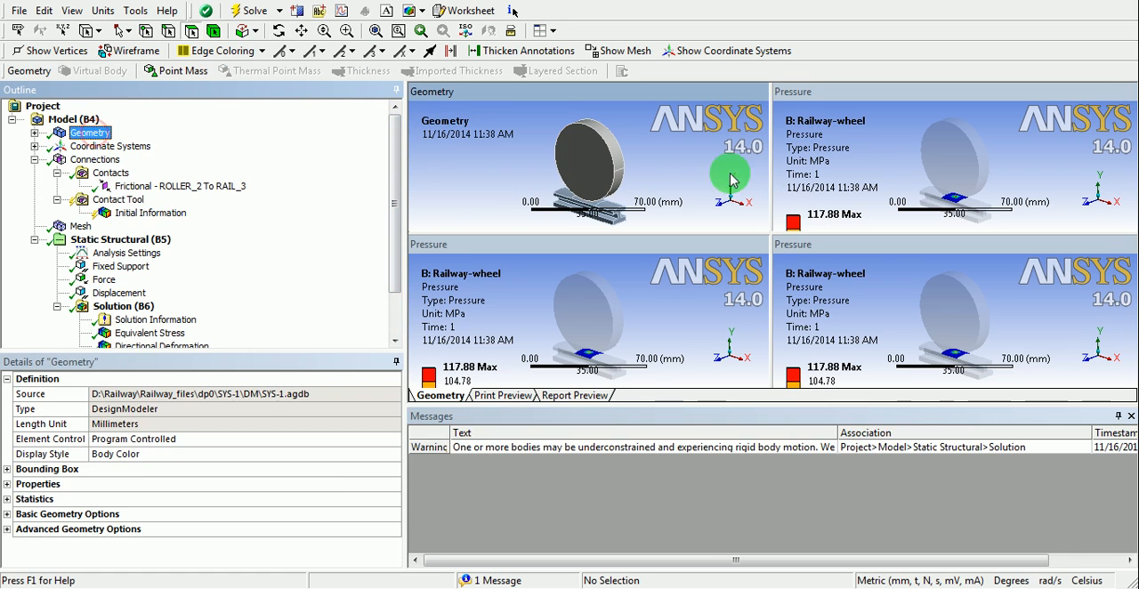
click(881, 167)
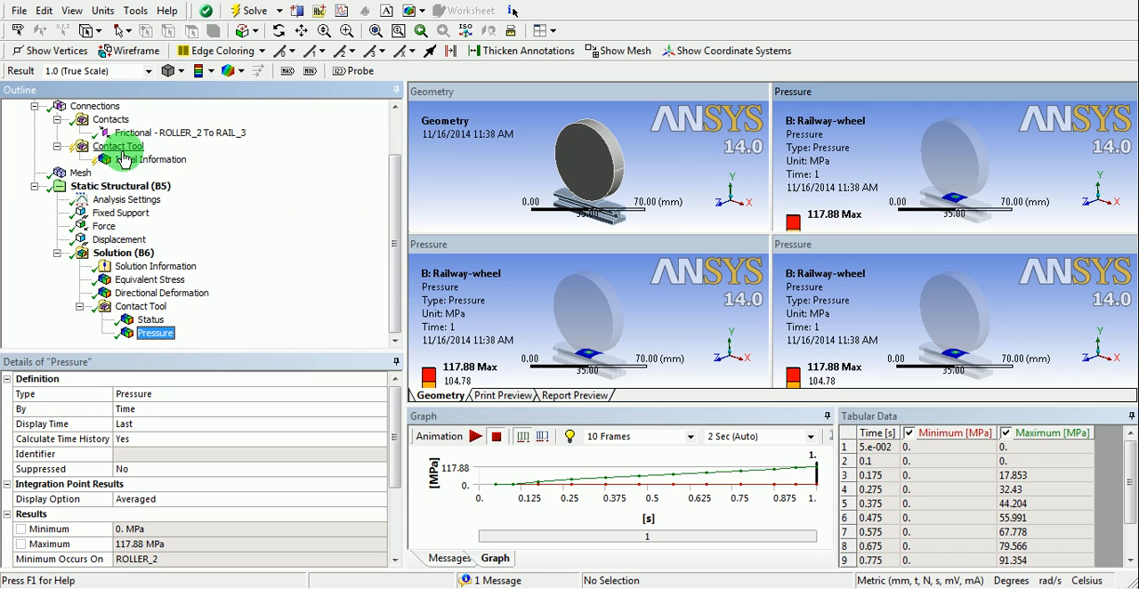
click(80, 173)
- Show the Equivalent Stress result in the third viewport and make the fourth, Pressure viewport active
click(525, 301)
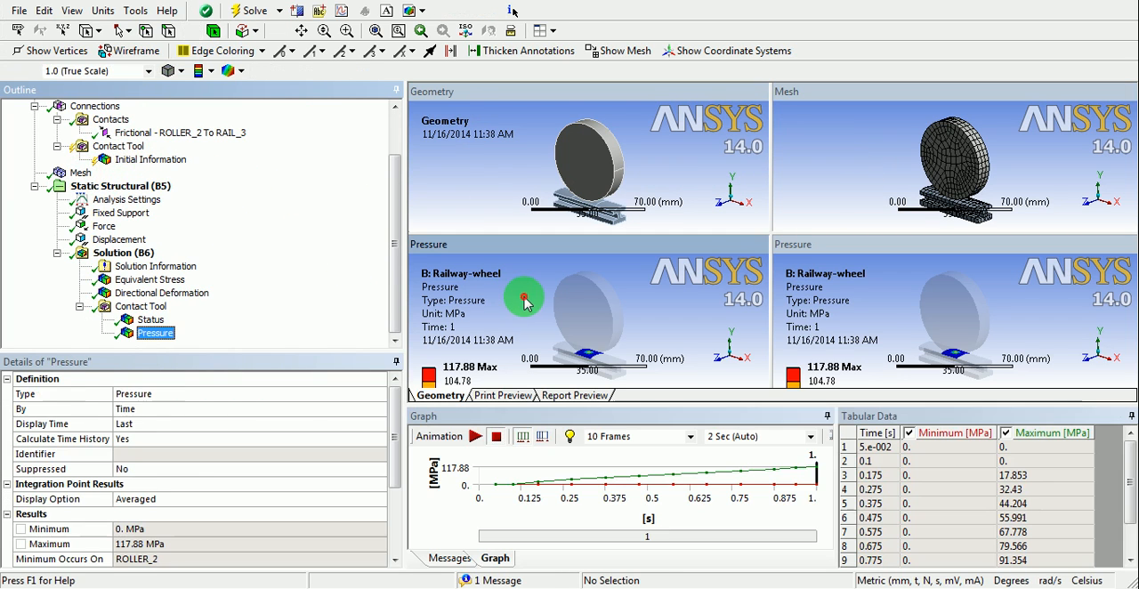
click(144, 280)
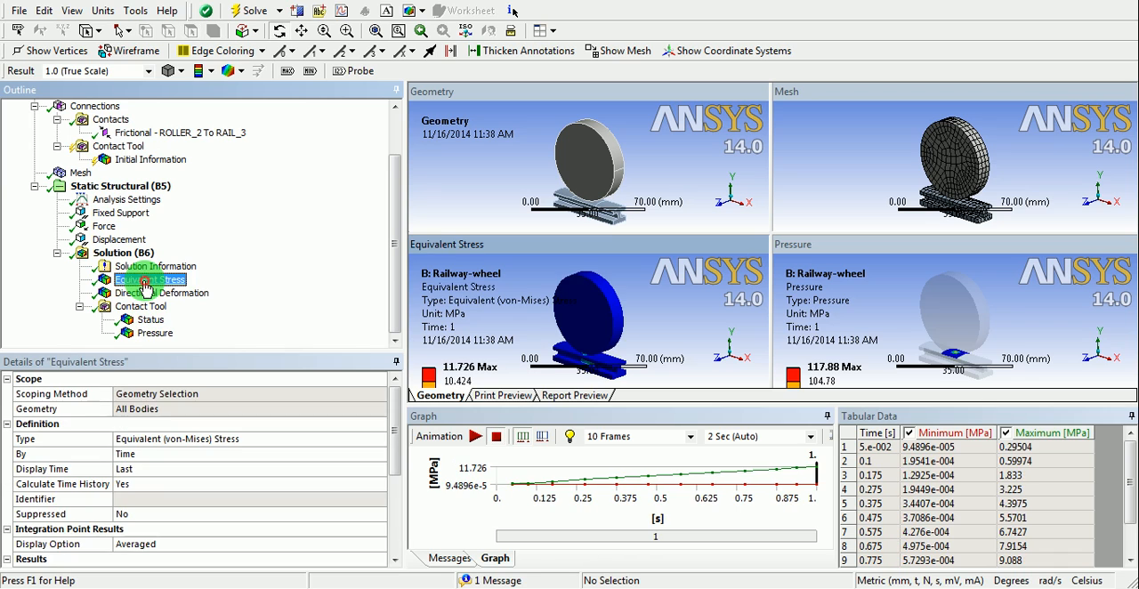
click(885, 307)
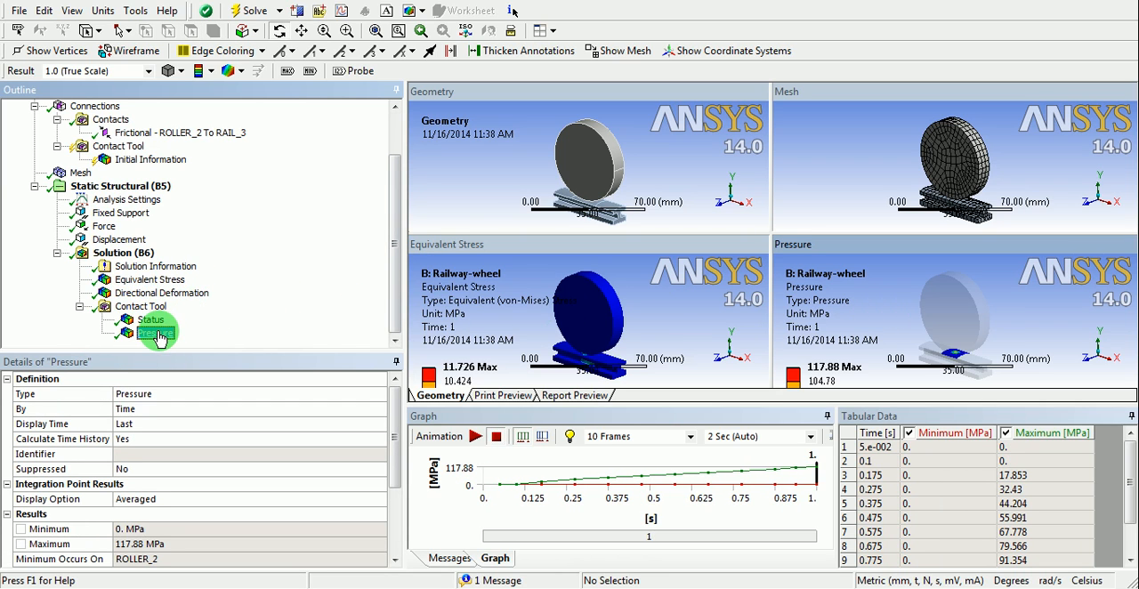
- Auto-hide the Tabular Data, Graph and Messages panes to enlarge the four viewports, and reposition the Mesh and Pressure models
click(1129, 416)
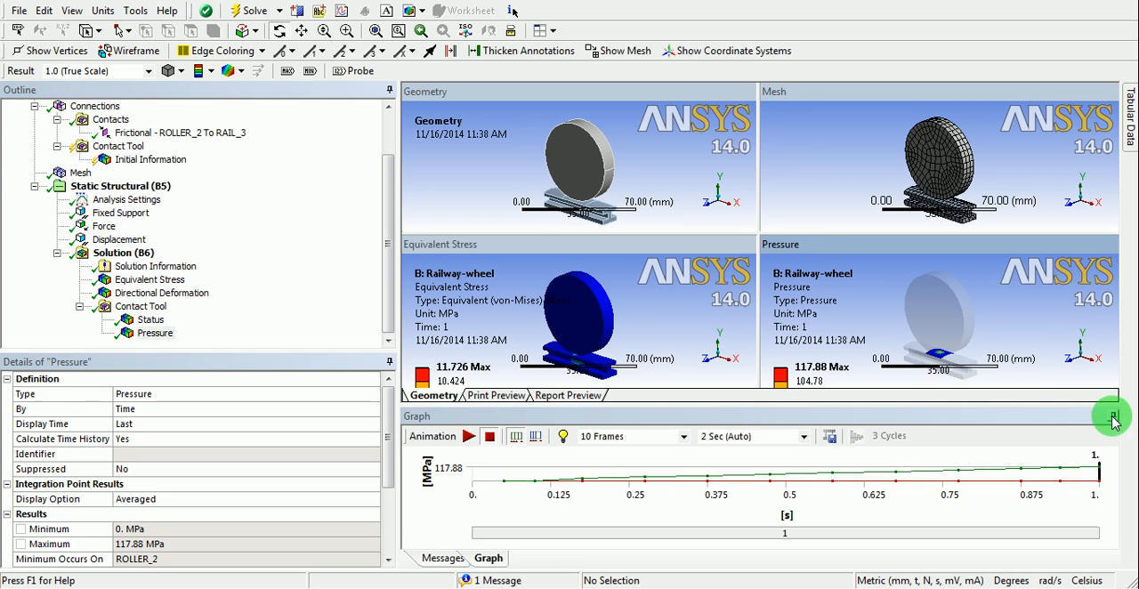
click(1112, 416)
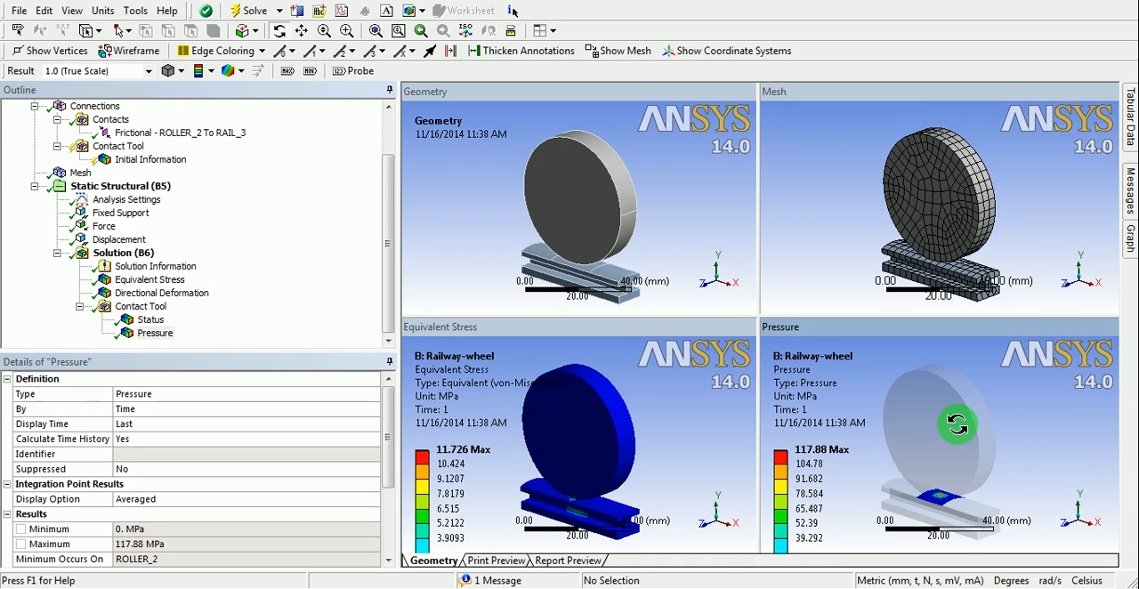
drag(922, 213, 956, 259)
drag(975, 420, 970, 431)
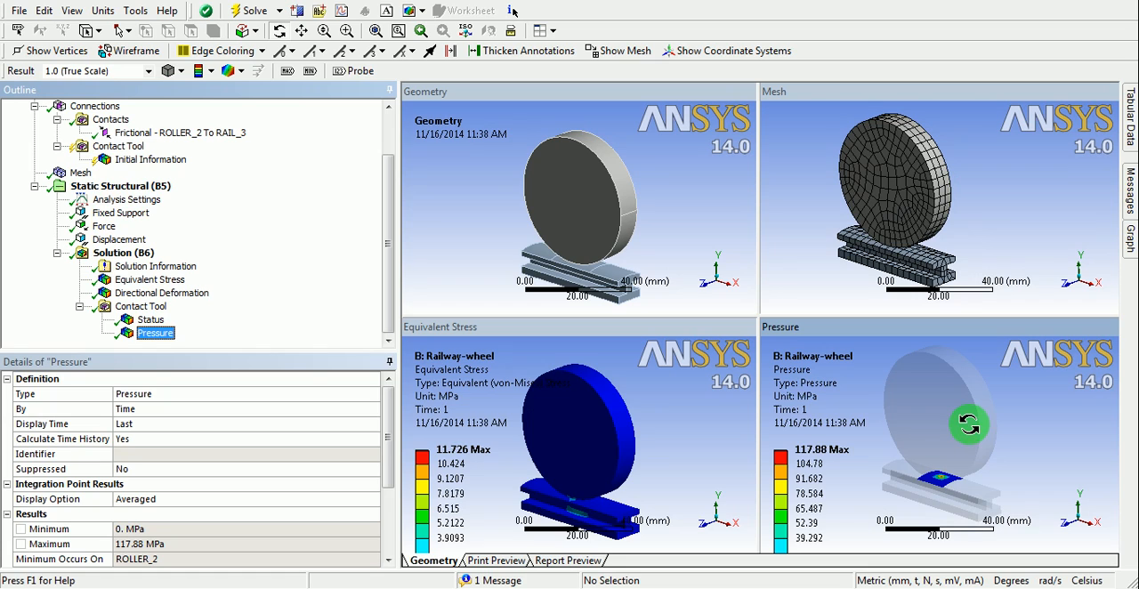